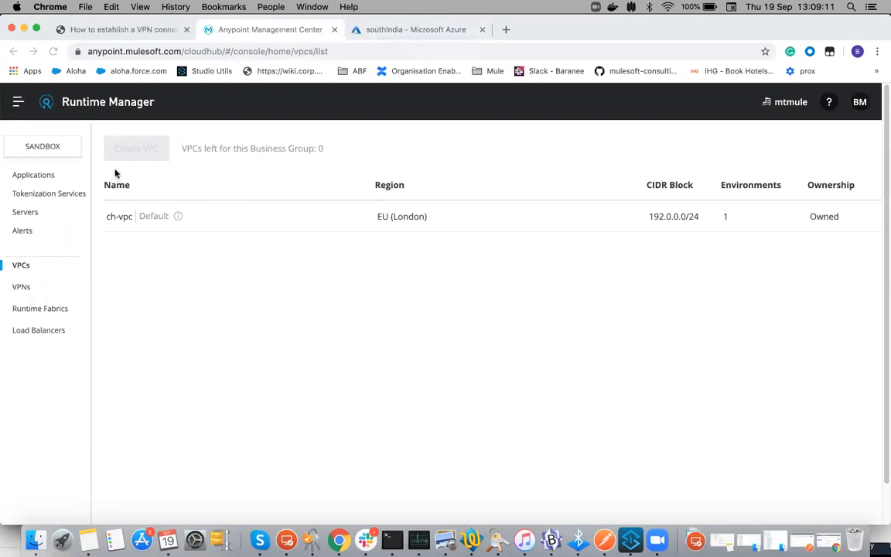
Bring up the Azure–CloudHub VPN help article and scroll to its GOAL and PROCEDURE sections
click(119, 29)
click(506, 53)
drag(885, 325, 880, 148)
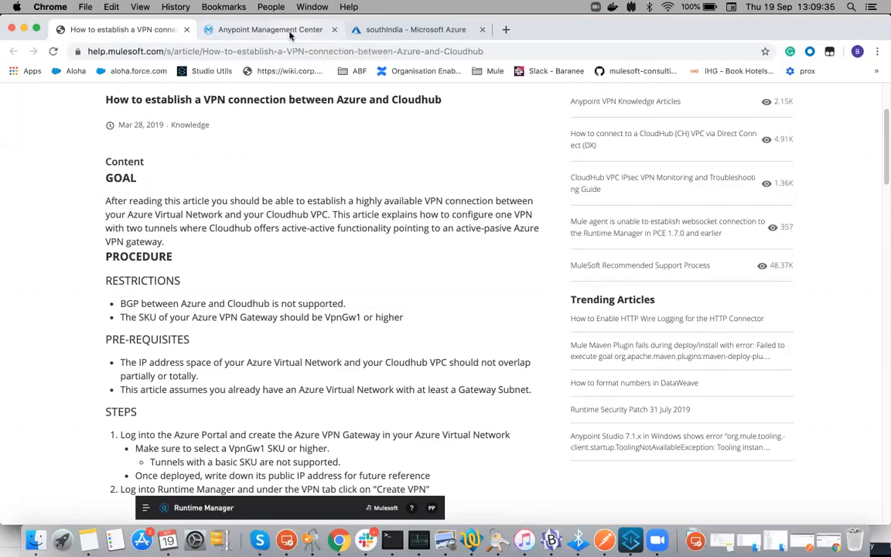
Switch to the Azure southIndia resource group listing azure-mule-onprem, its VPN gateway and public IP
click(390, 30)
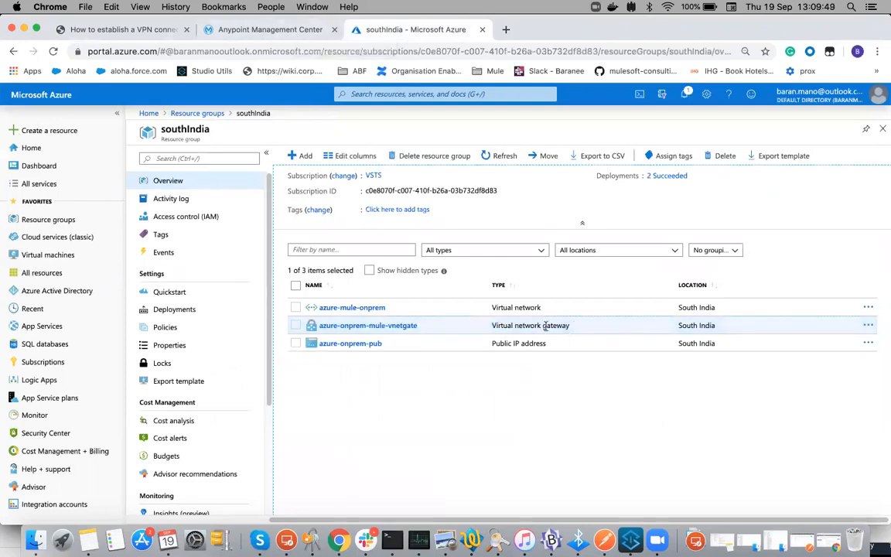
Check that azure-onprem-mule-vnetgate has no connections yet, then return to Runtime Manager's VPC list
drag(494, 326, 591, 330)
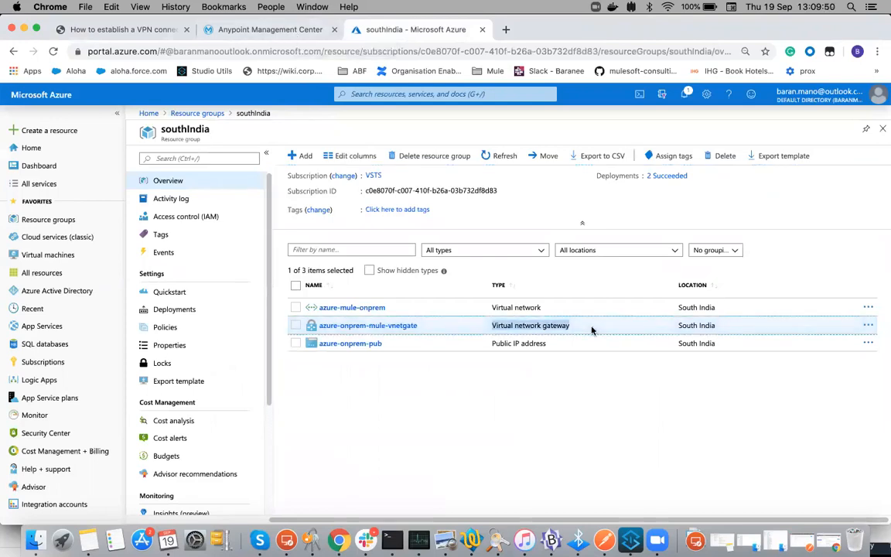
click(404, 325)
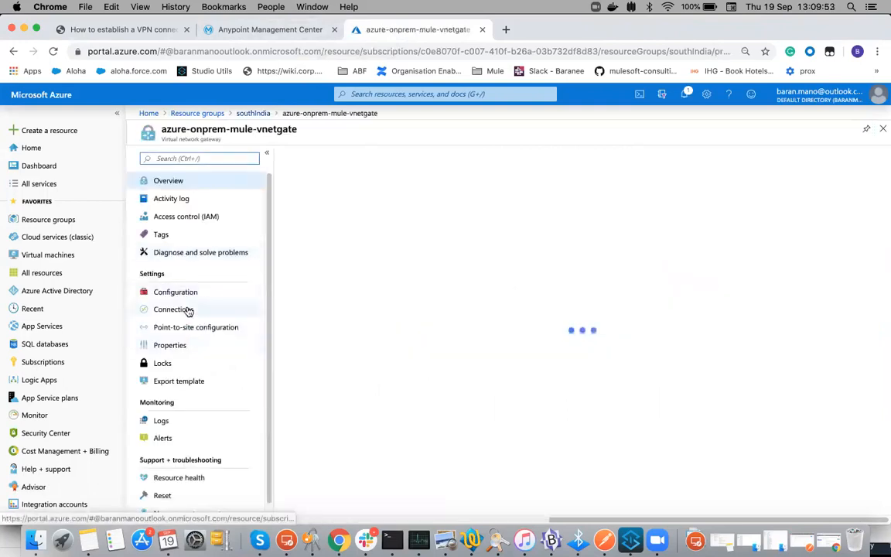
click(175, 308)
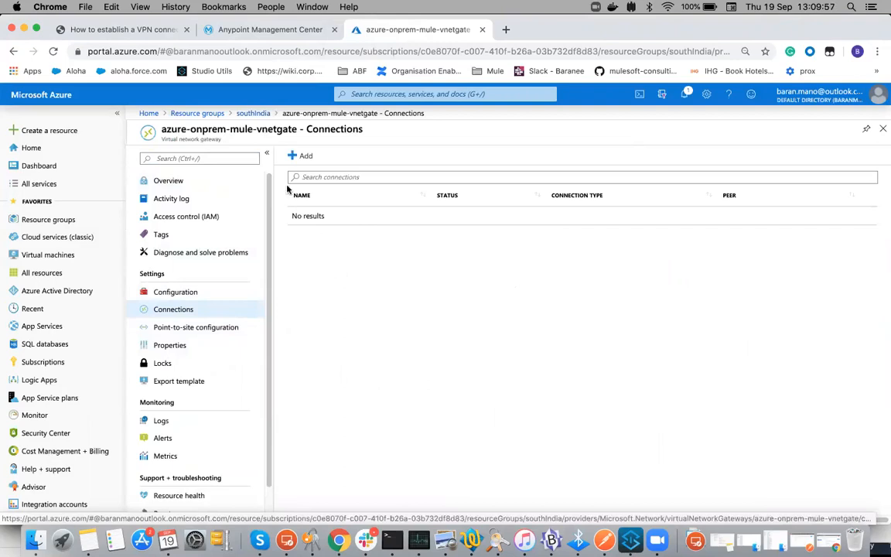
click(262, 31)
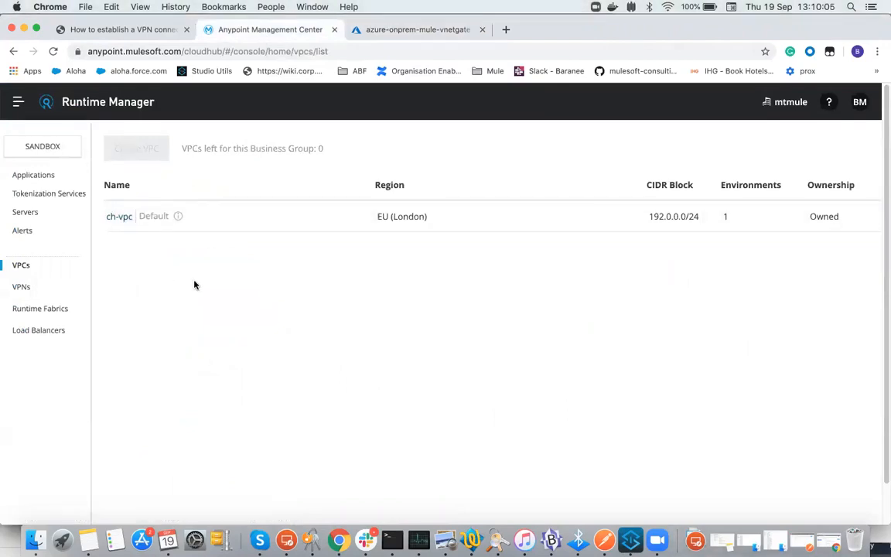
Note ch-vpc's CIDR block 192.0.0.0/24, then go back to the Azure gateway's connections
click(115, 219)
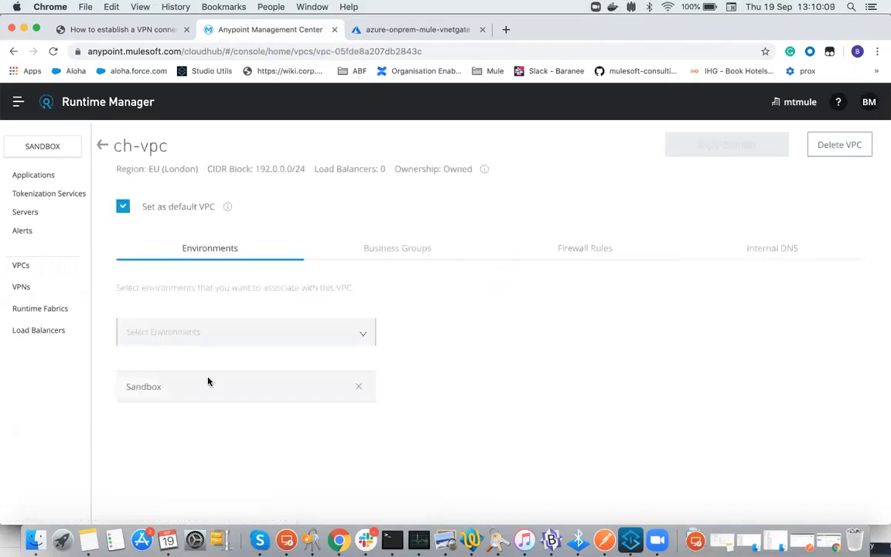
drag(256, 168, 306, 168)
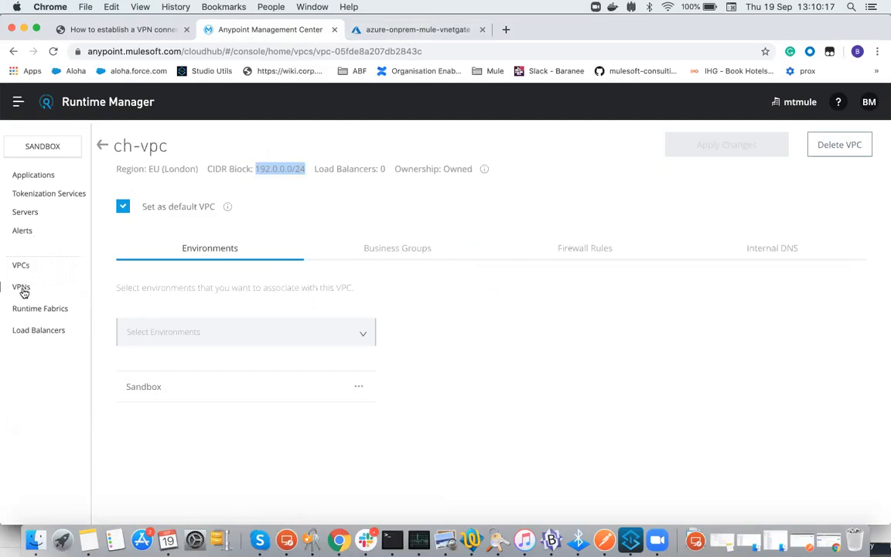
click(392, 32)
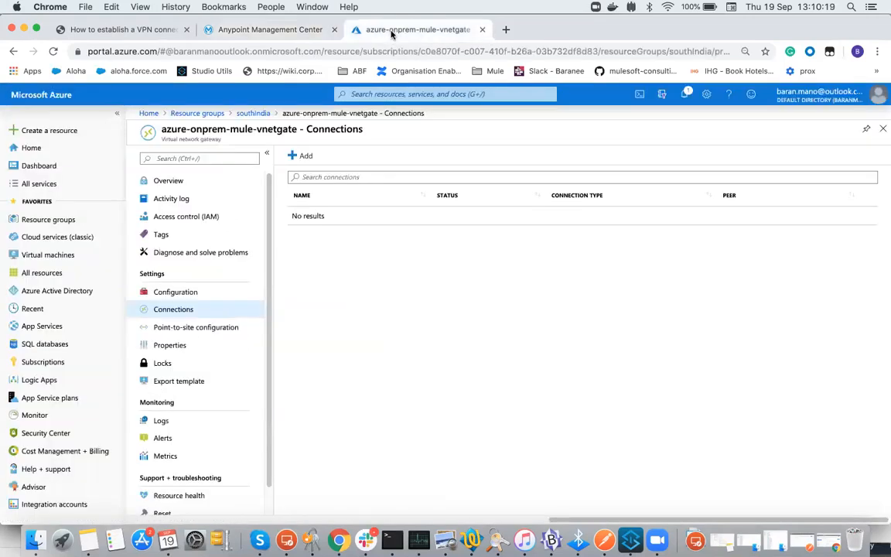
Open the Azure My Dashboard, then return to ch-vpc's details in Runtime Manager
click(44, 165)
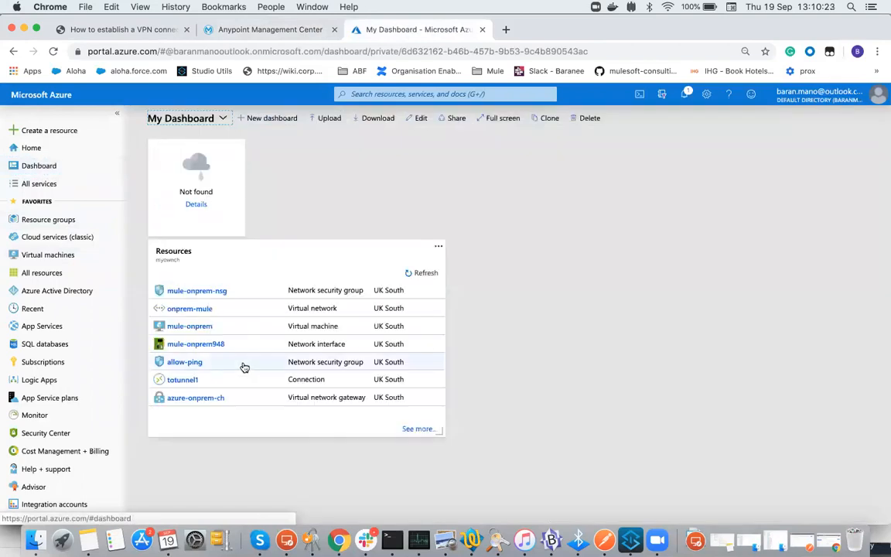
click(237, 31)
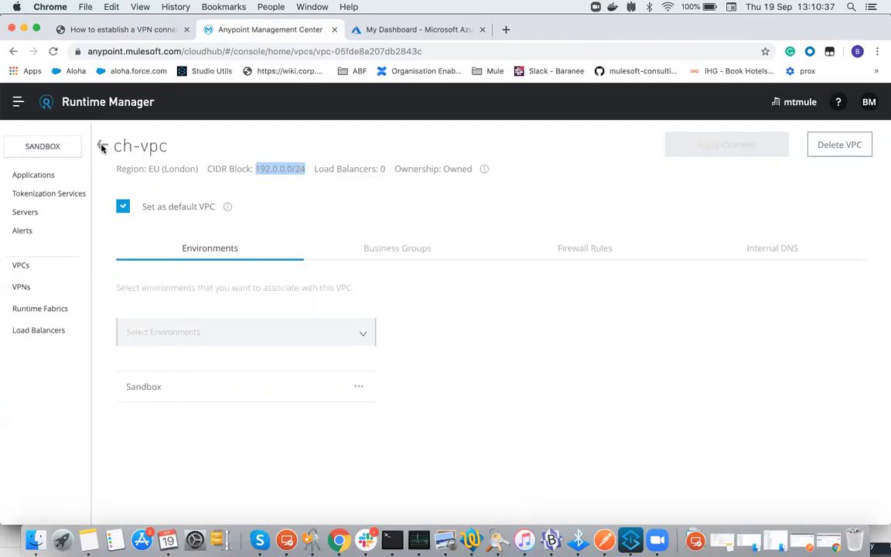
Go back to Runtime Manager's VPN list and confirm no VPNs exist
click(13, 51)
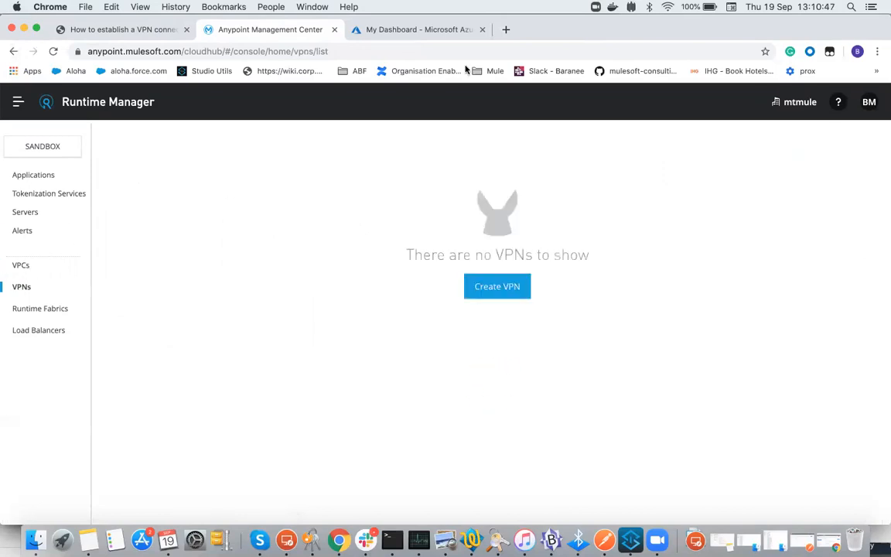
click(437, 37)
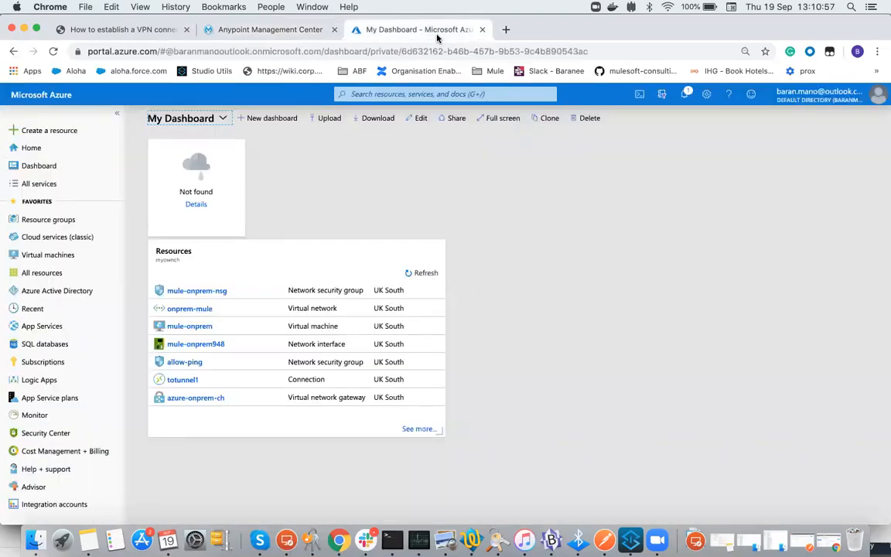
click(262, 28)
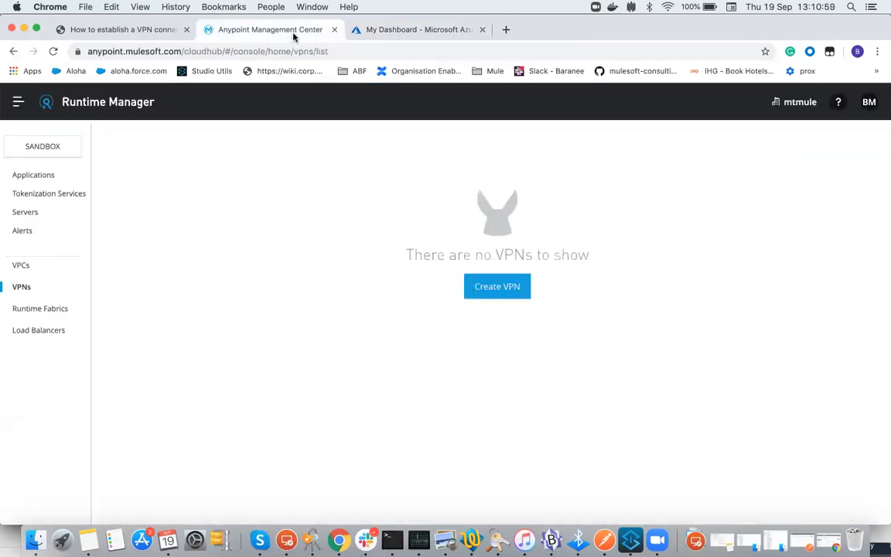
Review ch-vpc's summary in the VPC list: EU (London), 0 load balancers
click(19, 265)
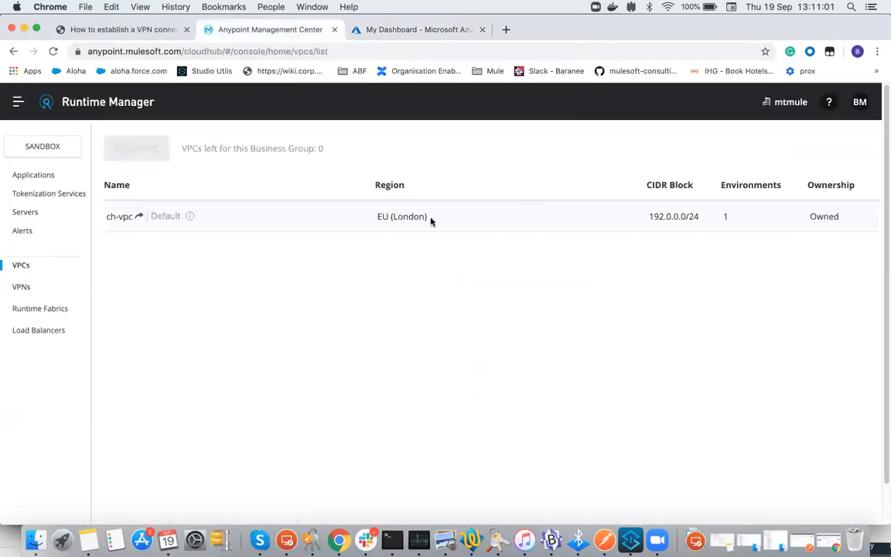
click(652, 216)
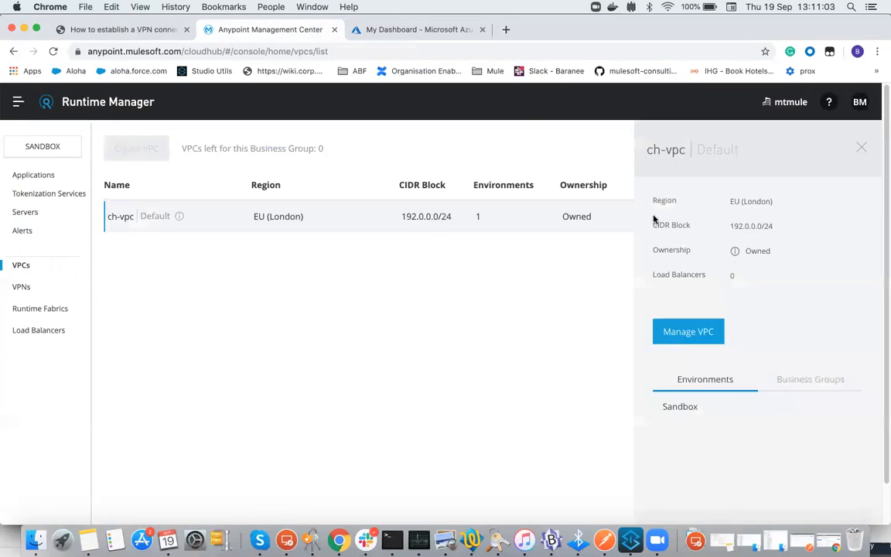
click(417, 31)
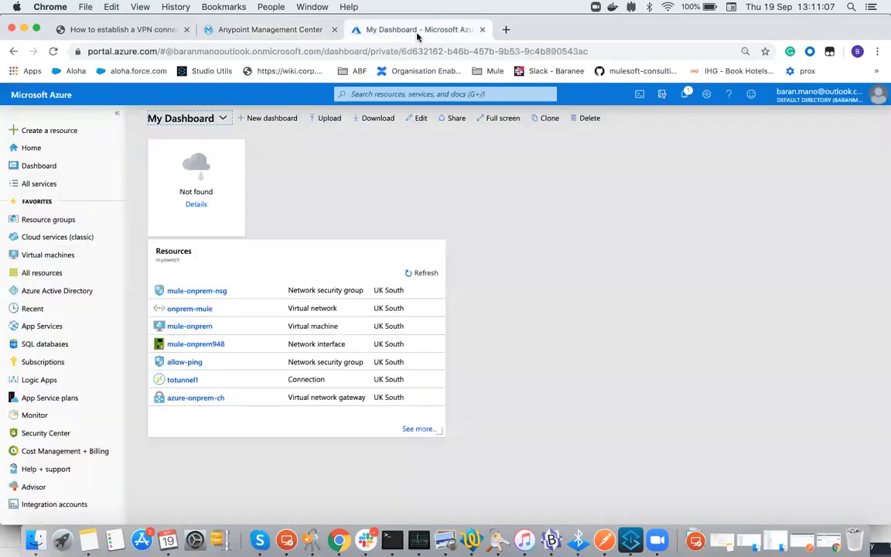
Check azure-mule-onprem's subnets: default 170.2.0.0/24 and GatewaySubnet 170.2.1.0/24
click(47, 220)
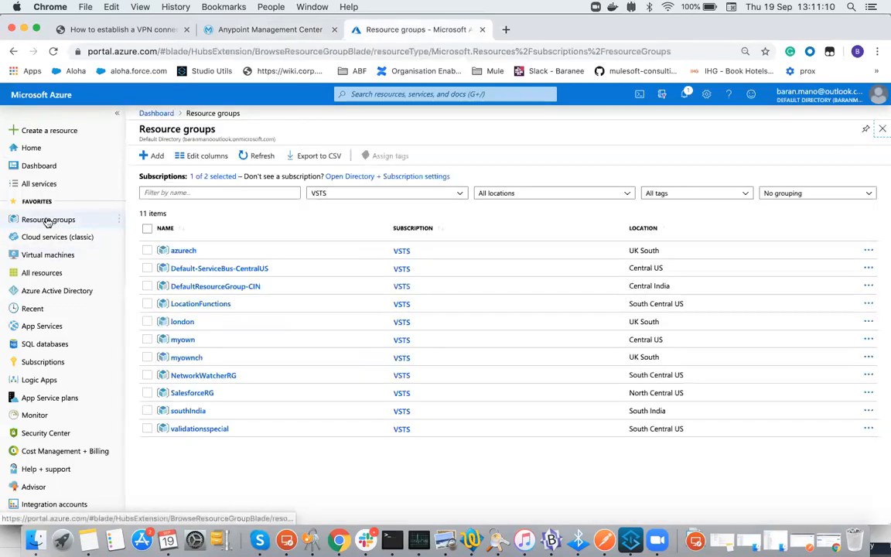
click(191, 411)
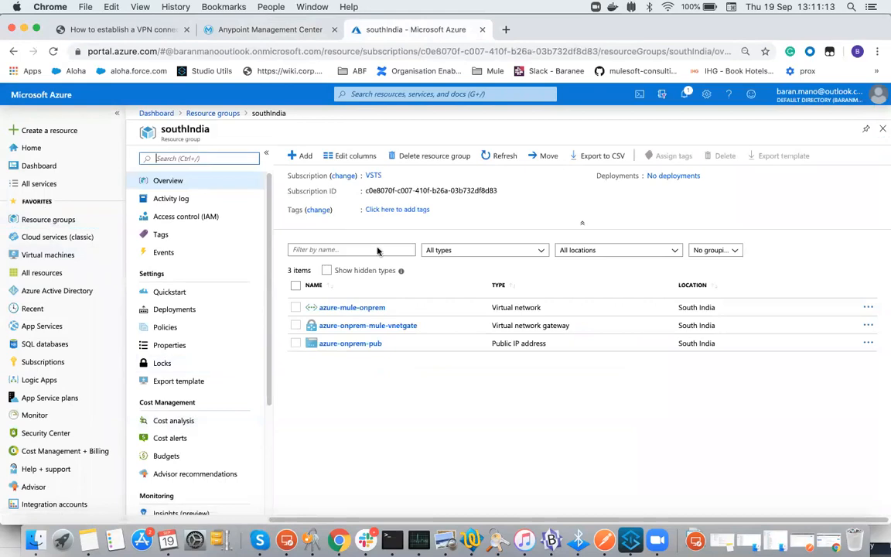
click(371, 310)
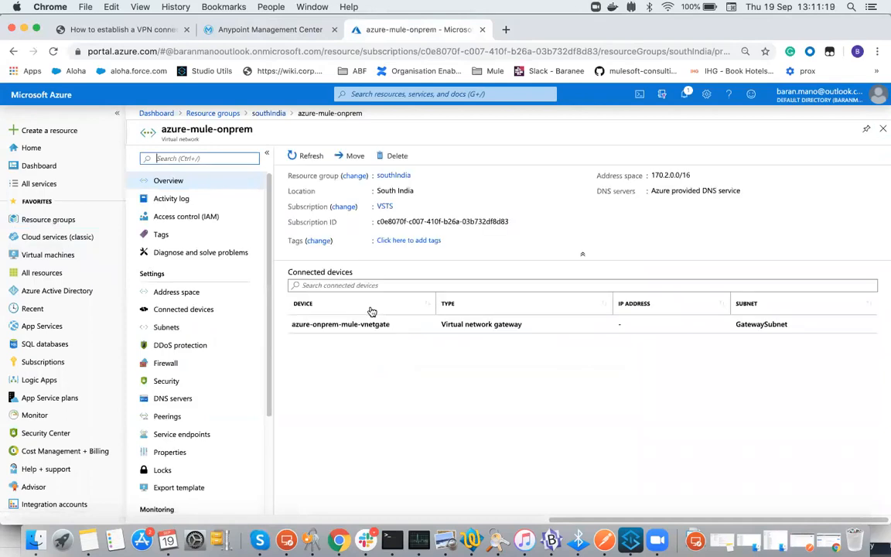
click(193, 326)
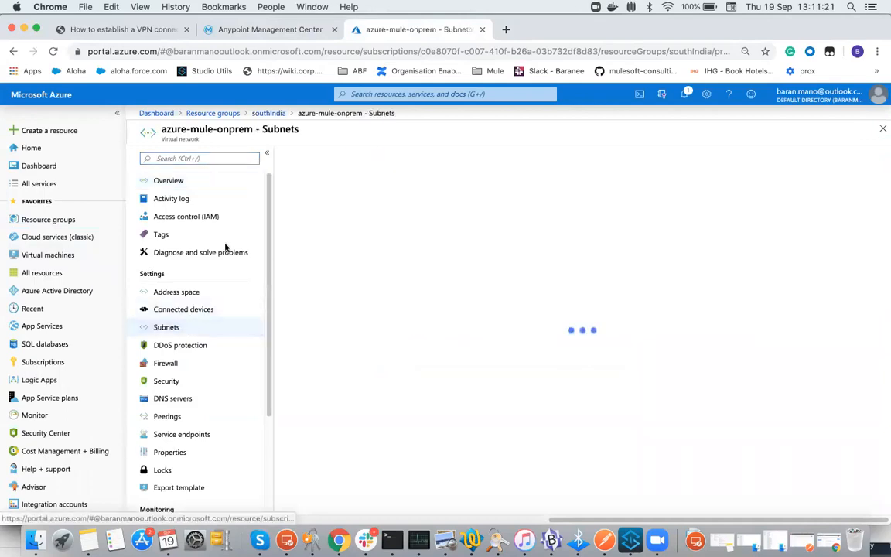
drag(454, 229, 406, 228)
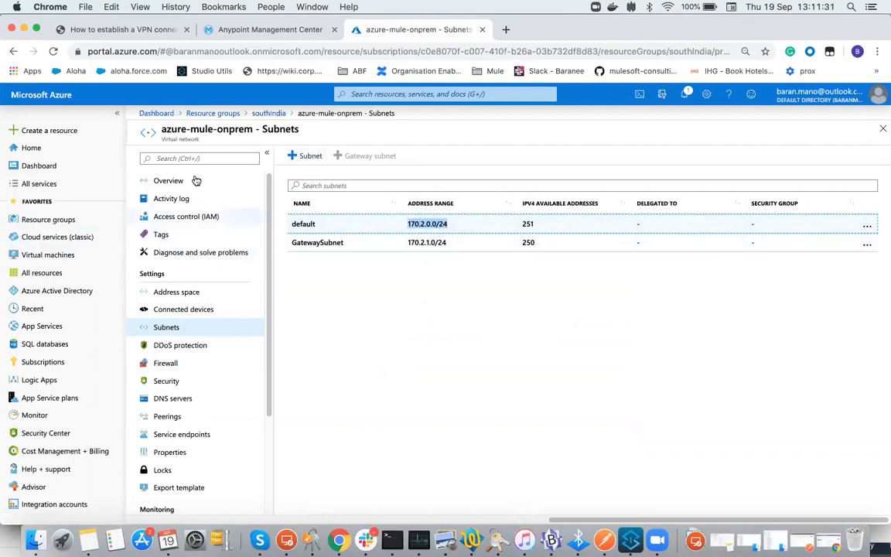
Navigate back through Resource groups to the southIndia resource group
click(192, 186)
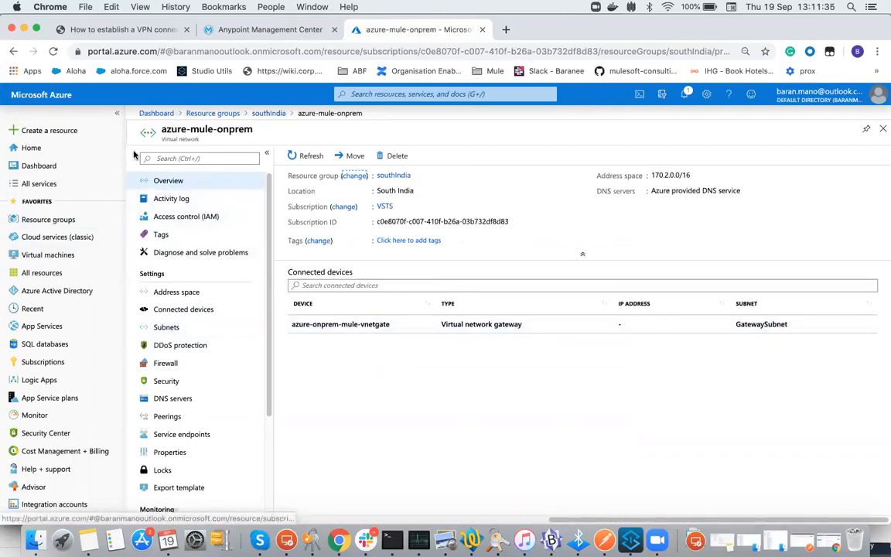
click(70, 220)
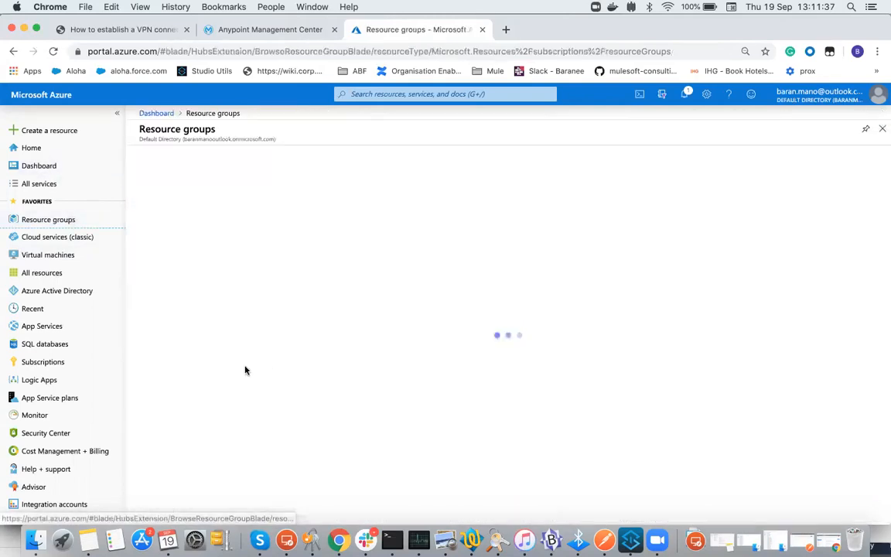
click(219, 411)
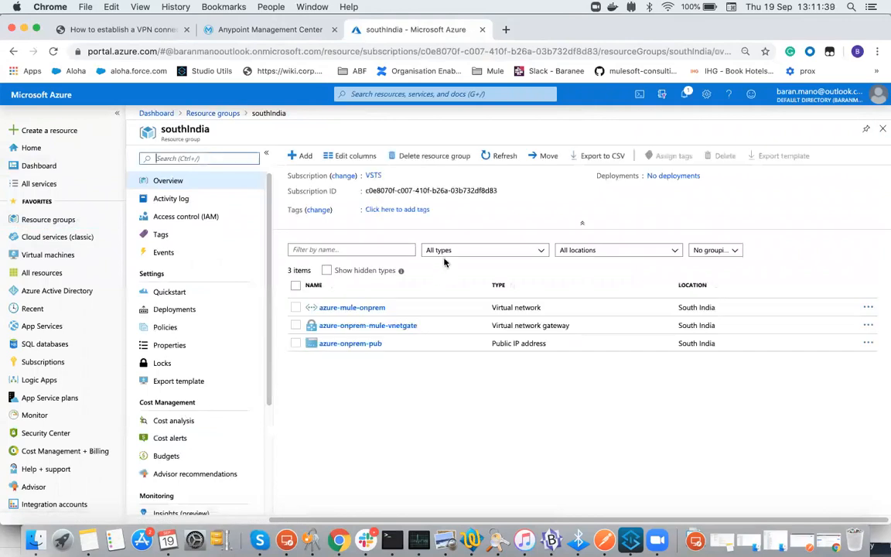
Open azure-mule-onprem to view its 170.2.0.0/16 address space and connected gateway
click(362, 309)
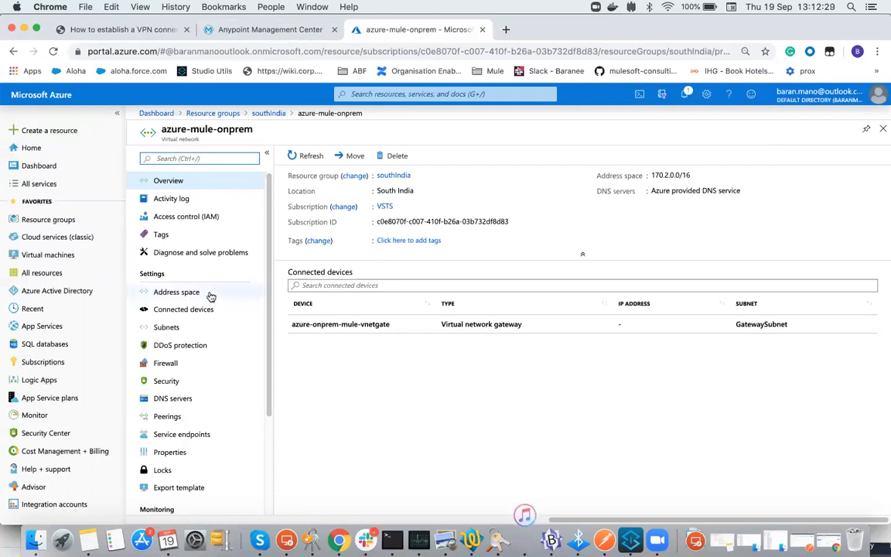
Glance at the network's subnets and activity log, then reopen the southIndia resource group
click(189, 328)
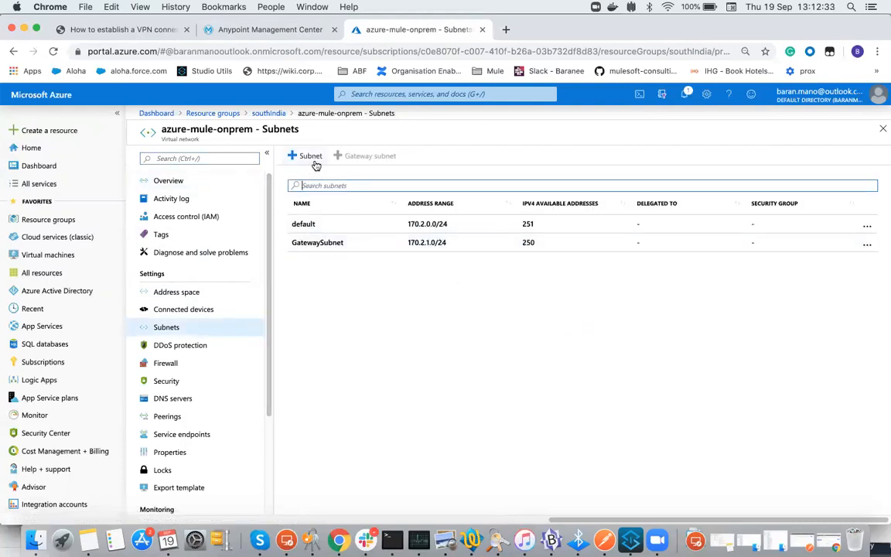
click(172, 198)
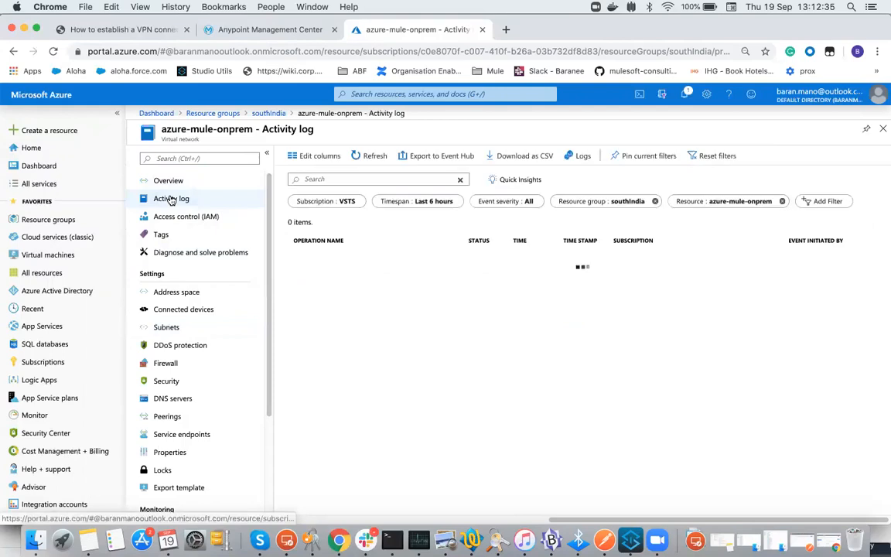
click(47, 219)
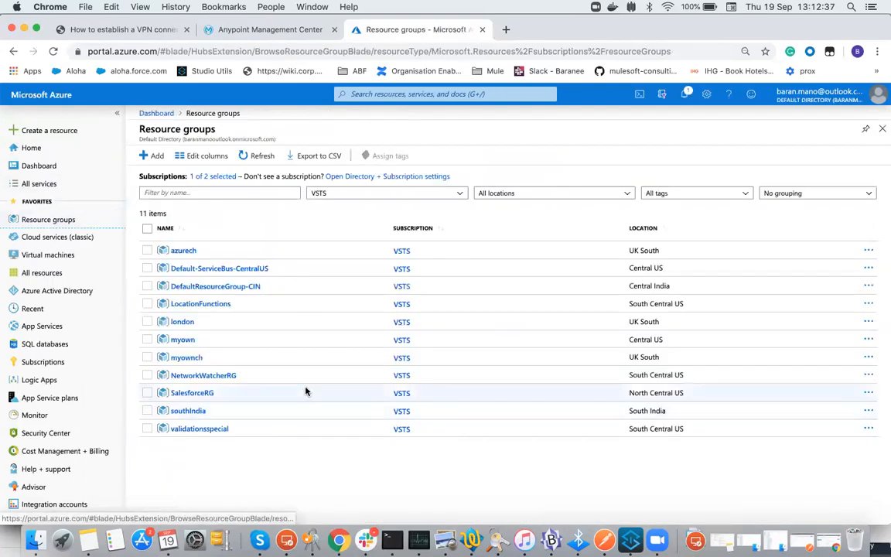
click(183, 410)
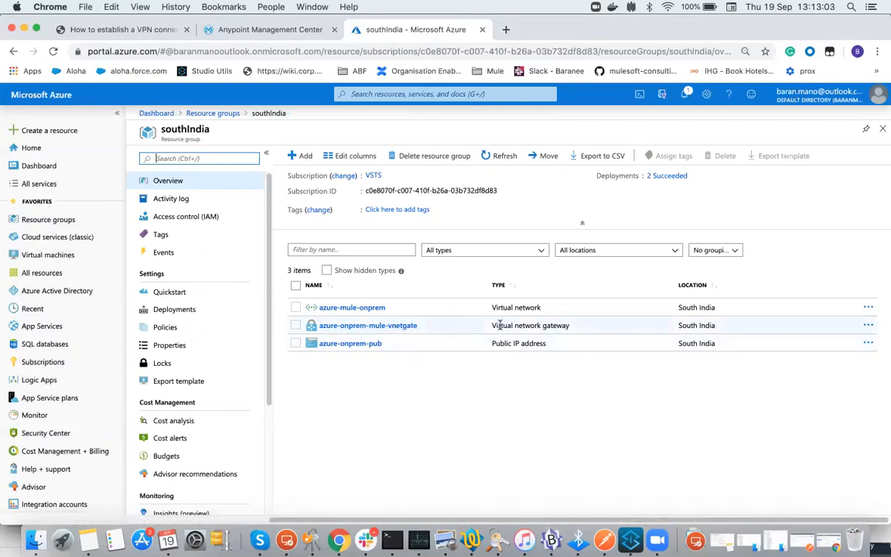
Copy azure-onprem-mule-vnetgate's public IP 104.211.204.239 and switch to Anypoint Runtime Manager
click(442, 325)
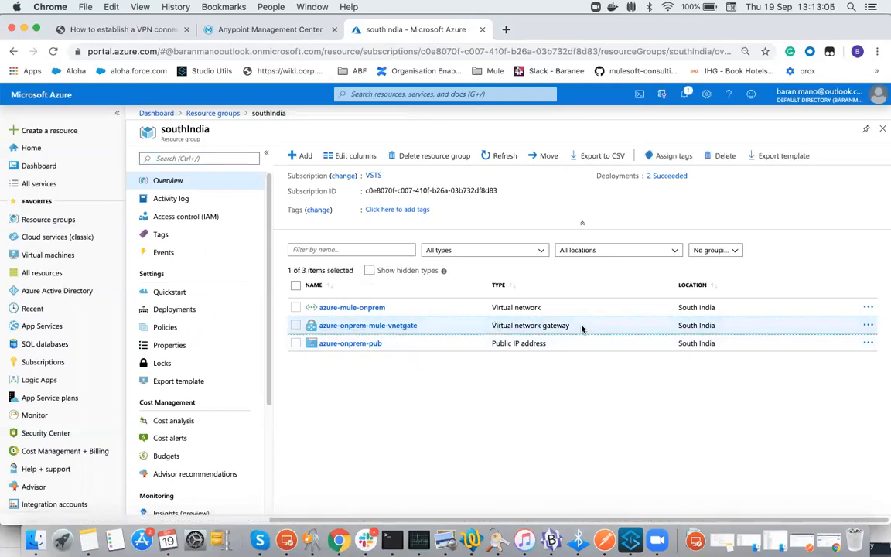
click(395, 326)
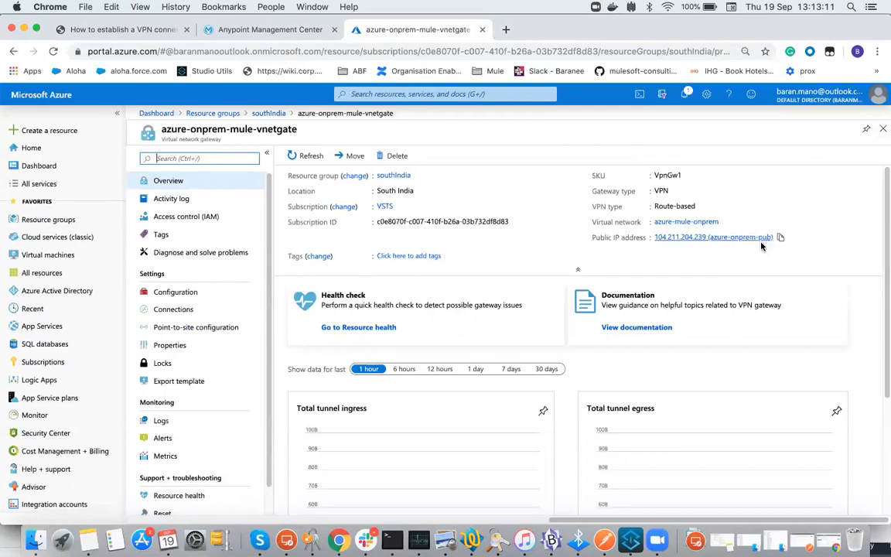
click(781, 238)
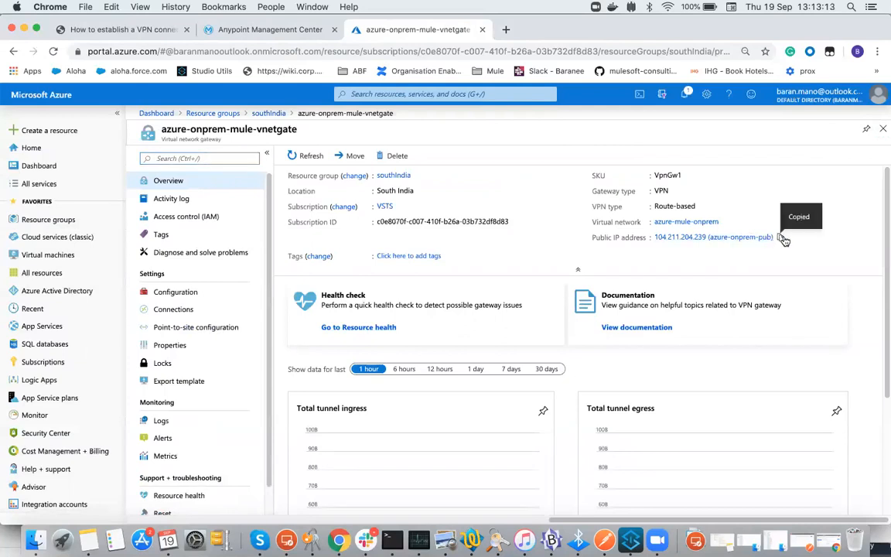
click(214, 29)
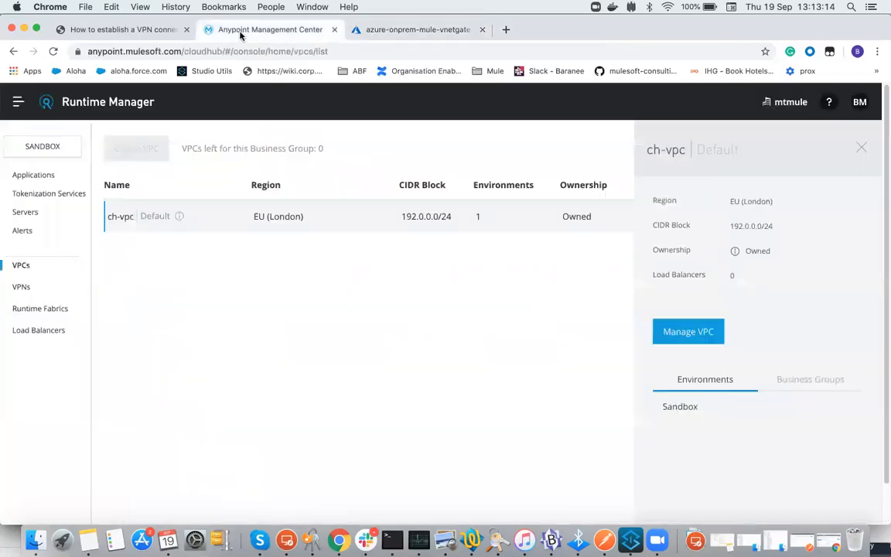
Start a new VPN named ch-azure attached to the ch-vpc VPC
click(24, 287)
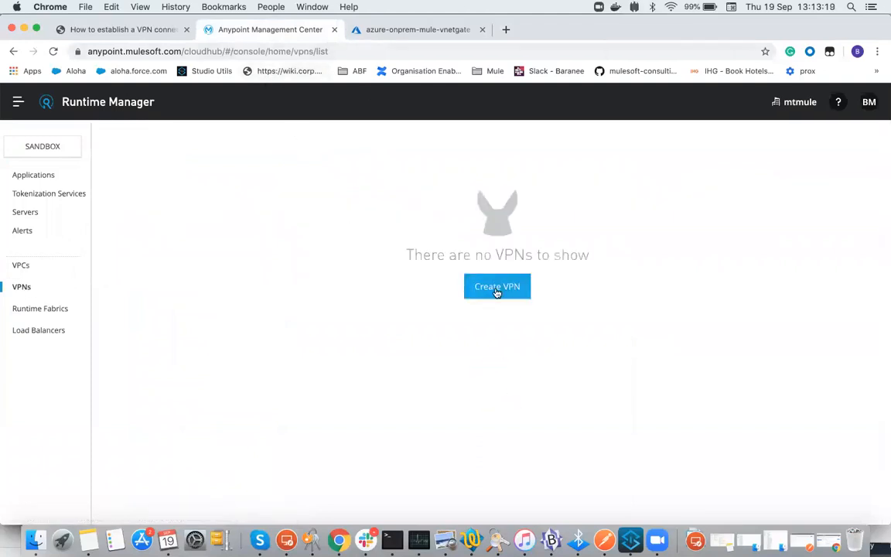
click(497, 288)
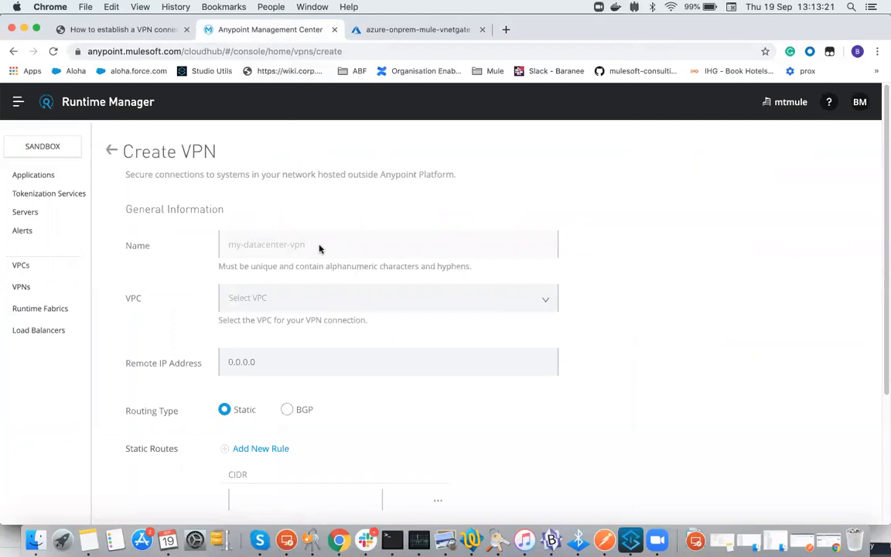
click(253, 244)
text(a)
key(BackSpace)
text(ch)
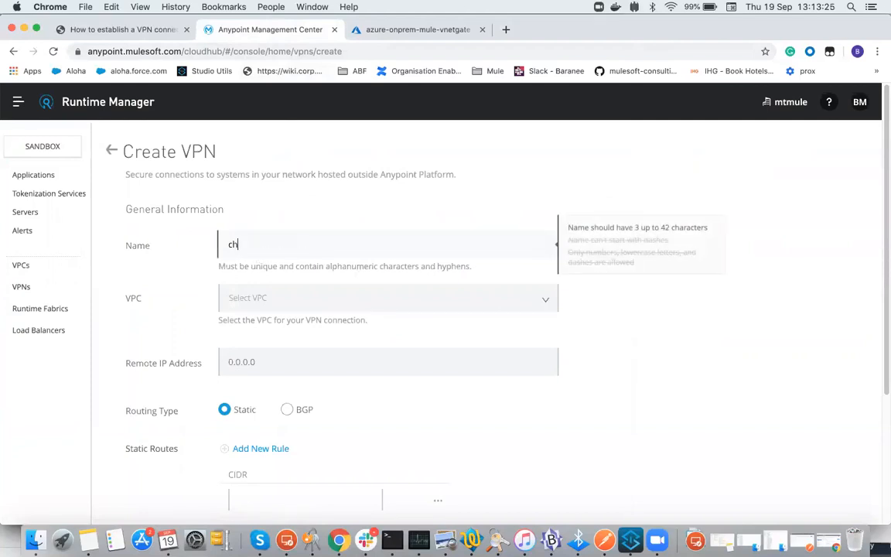
text(-azure)
click(330, 297)
click(283, 332)
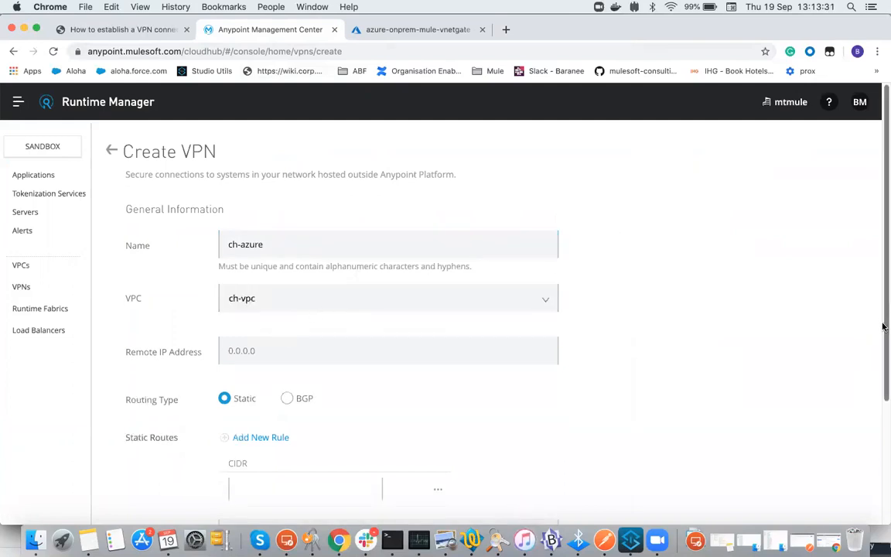
drag(883, 326, 881, 391)
Paste 104.211.204.239 as the remote IP, stripping its label, then return to Azure
click(304, 257)
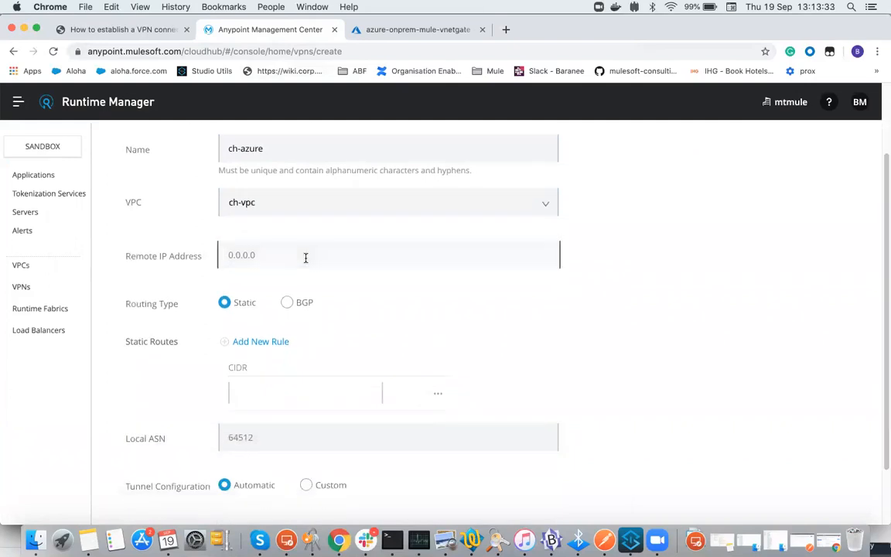
key(super+v)
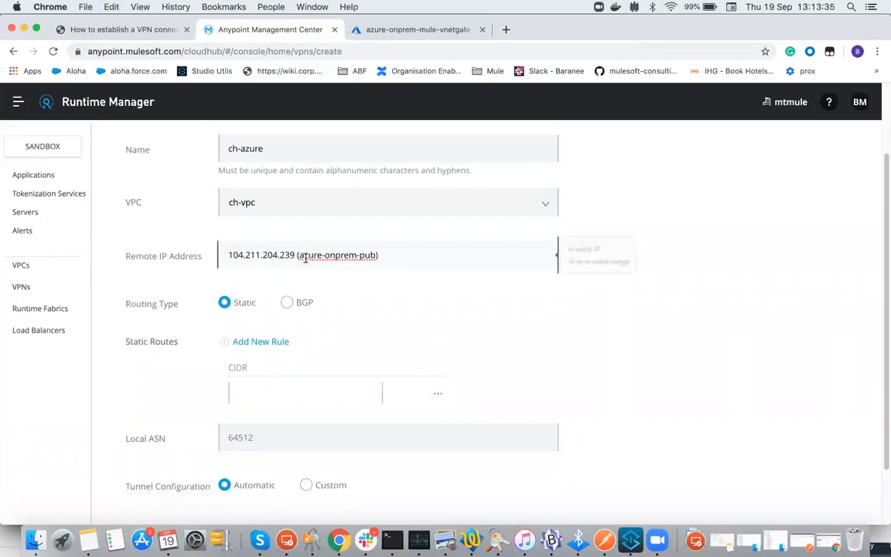
triple_click(305, 259)
shift+click(294, 256)
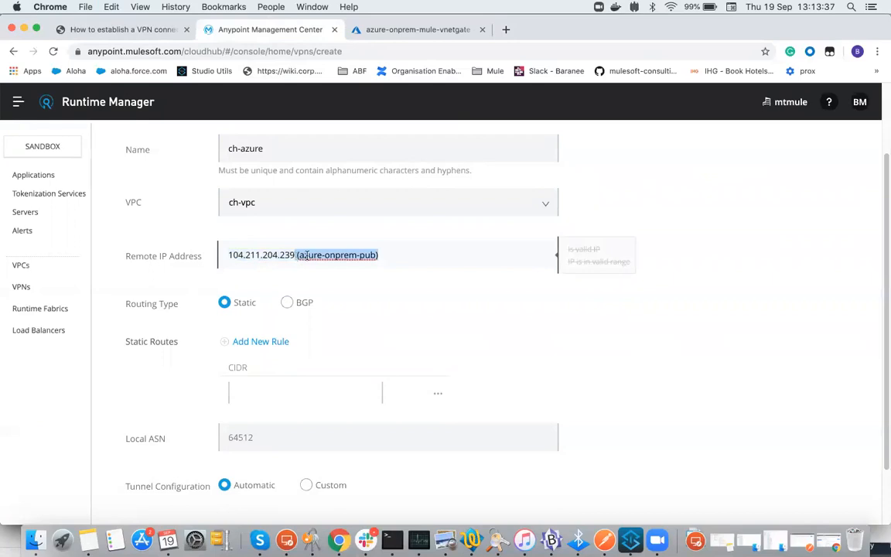
key(BackSpace)
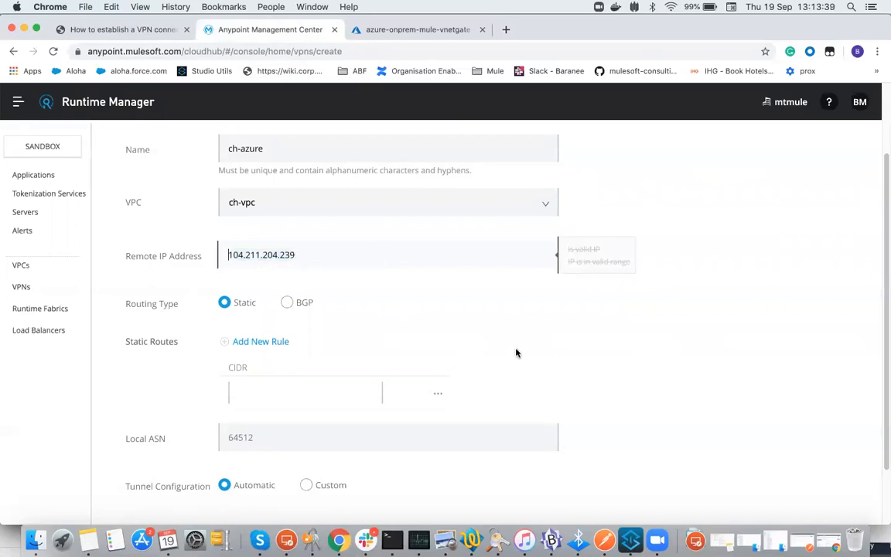
click(346, 393)
click(433, 31)
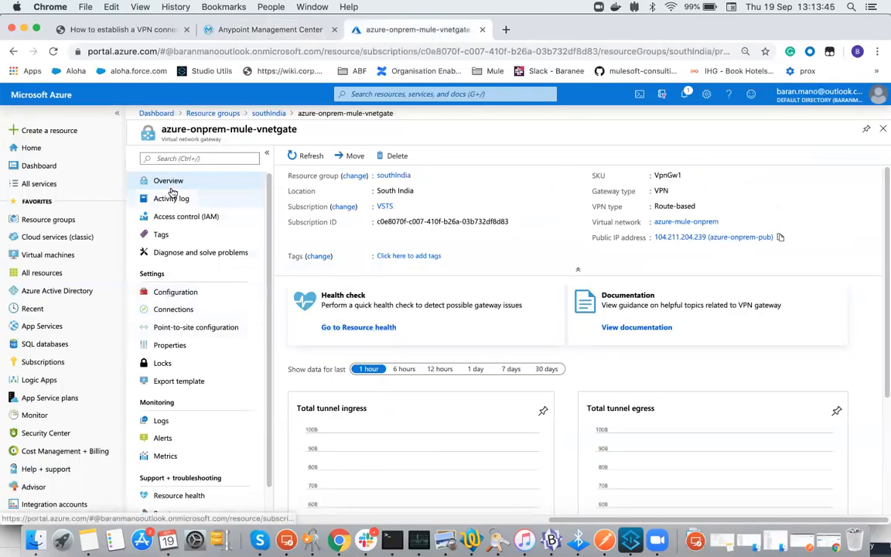
From southIndia, open azure-mule-onprem's Subnets and select the default range 170.2.0.0/24
click(257, 114)
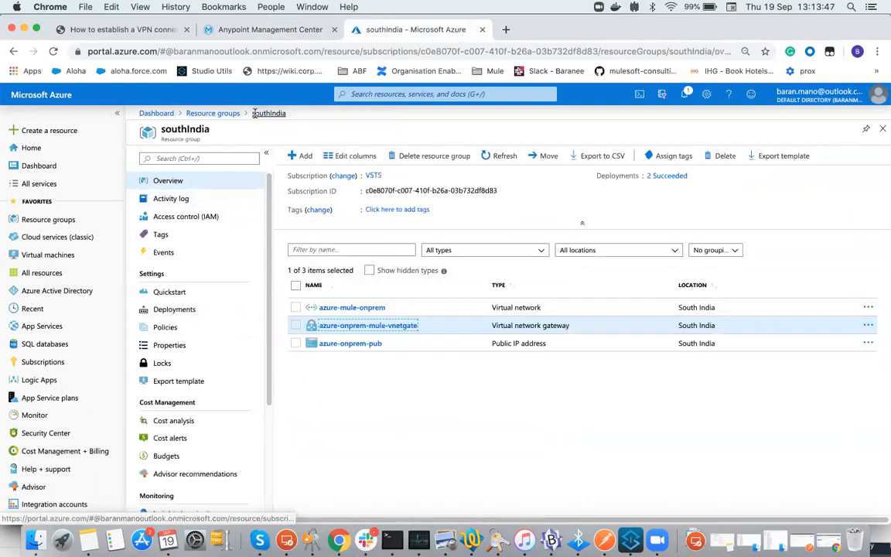
click(353, 308)
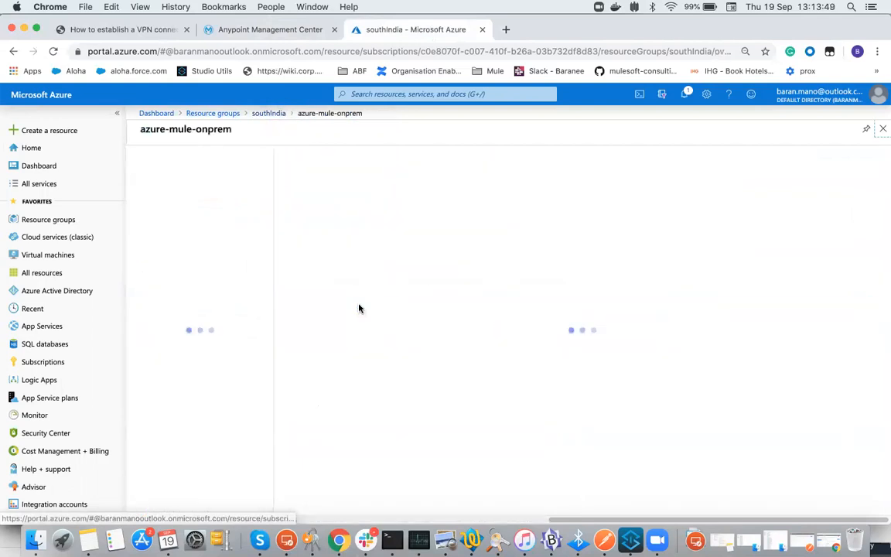
click(182, 328)
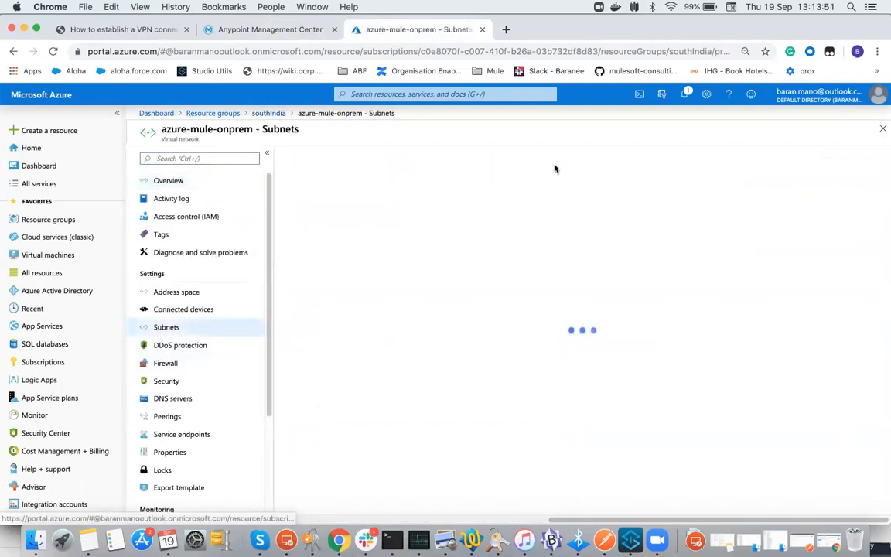
drag(464, 227, 402, 225)
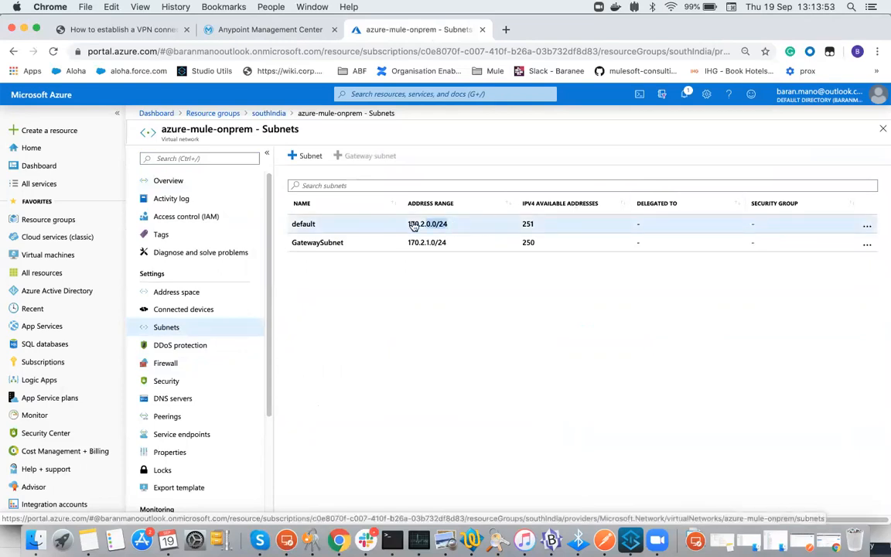
Paste 170.2.0.0/24 as the static route CIDR and submit the ch-azure VPN
click(252, 29)
click(290, 388)
key(cmd+v)
click(322, 433)
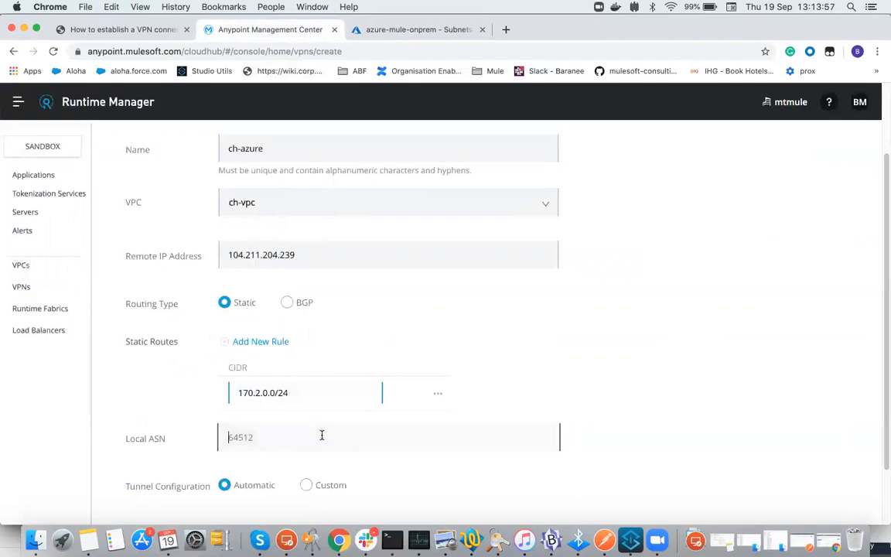
scroll(884, 418, down, 3)
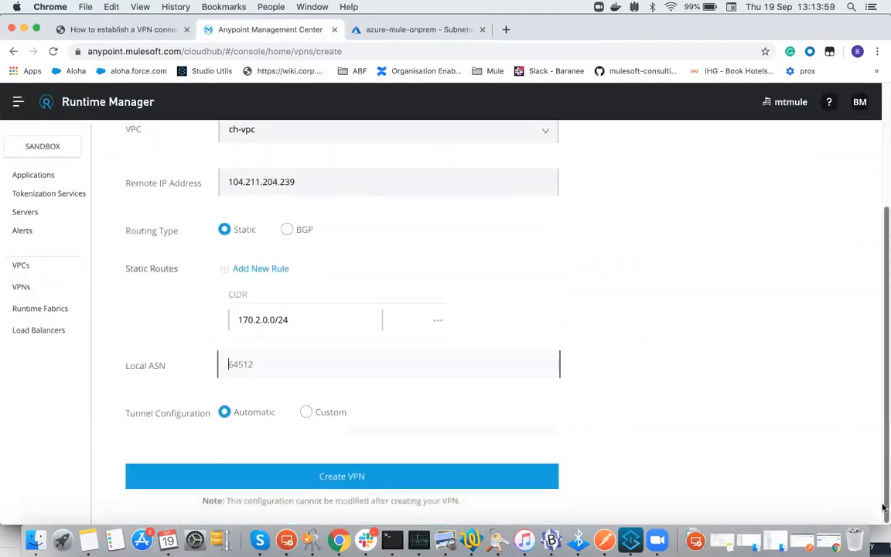
click(359, 474)
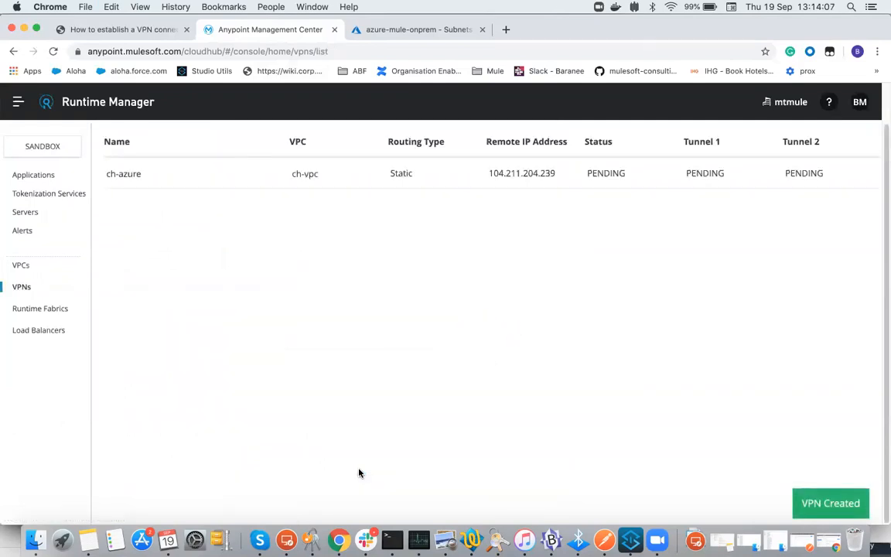
Inspect ch-azure's details down to Tunnel Configs, then return to the Azure Subnets page
click(130, 177)
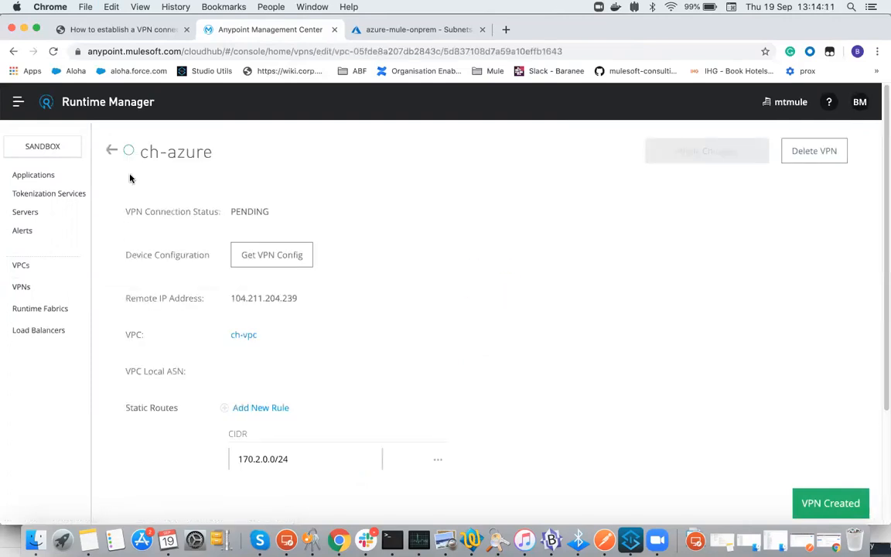
drag(884, 395, 884, 514)
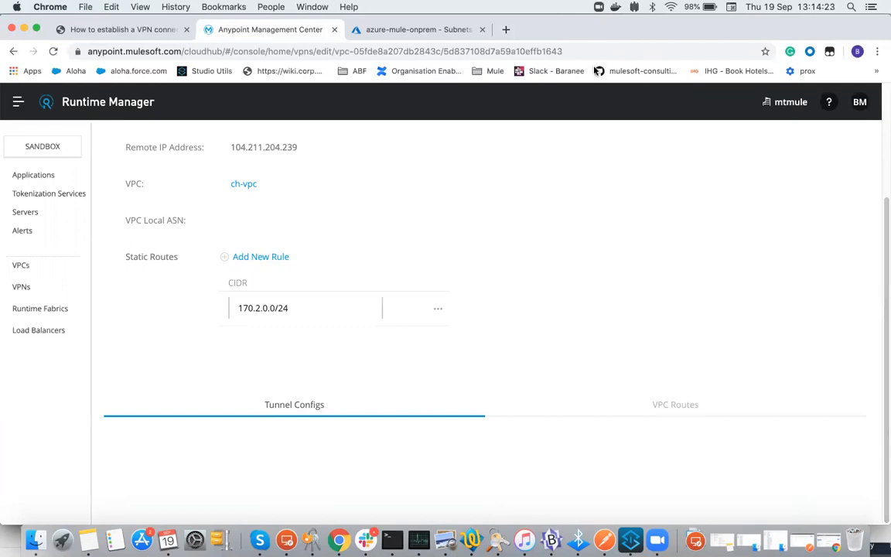
click(429, 31)
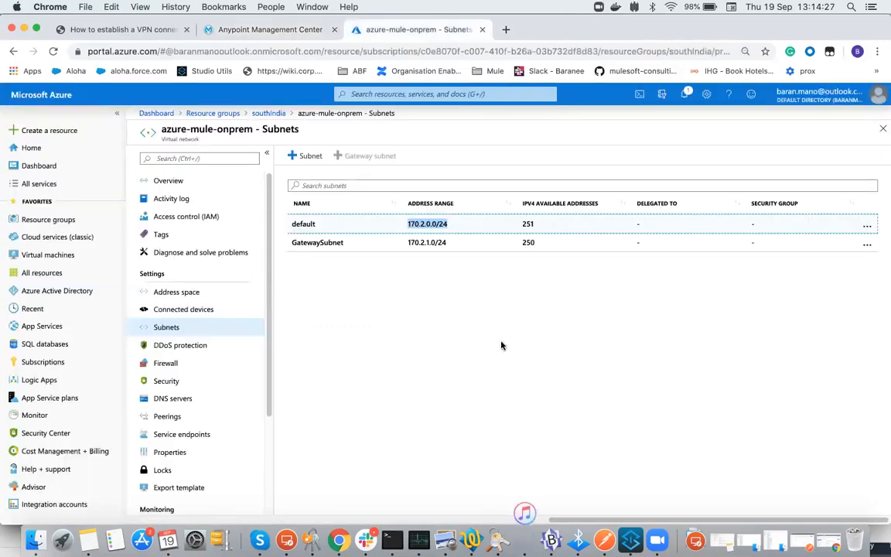
View the azure-mule-onprem activity log, then open a new browser tab
click(267, 174)
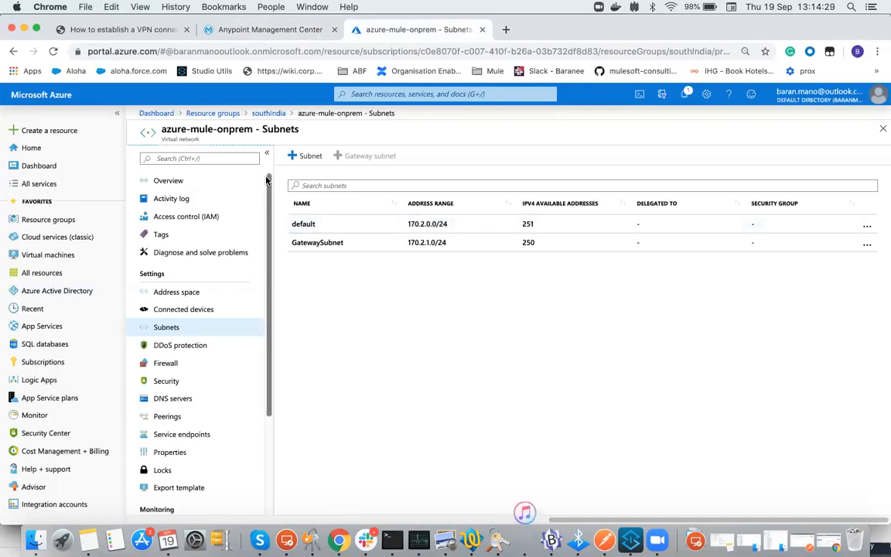
click(197, 198)
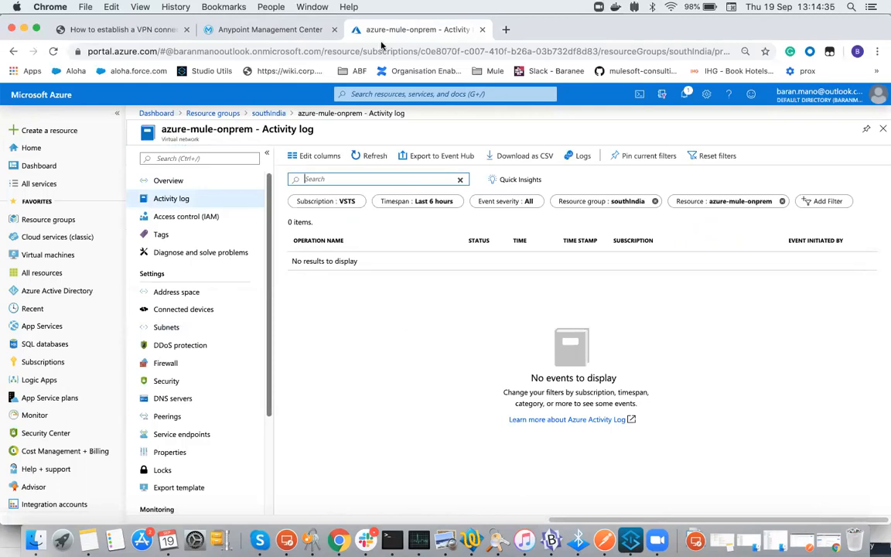
click(507, 29)
Search 'cidr range calculator' and open the IPAddressGuide CIDR to IPv4 tool
text(d)
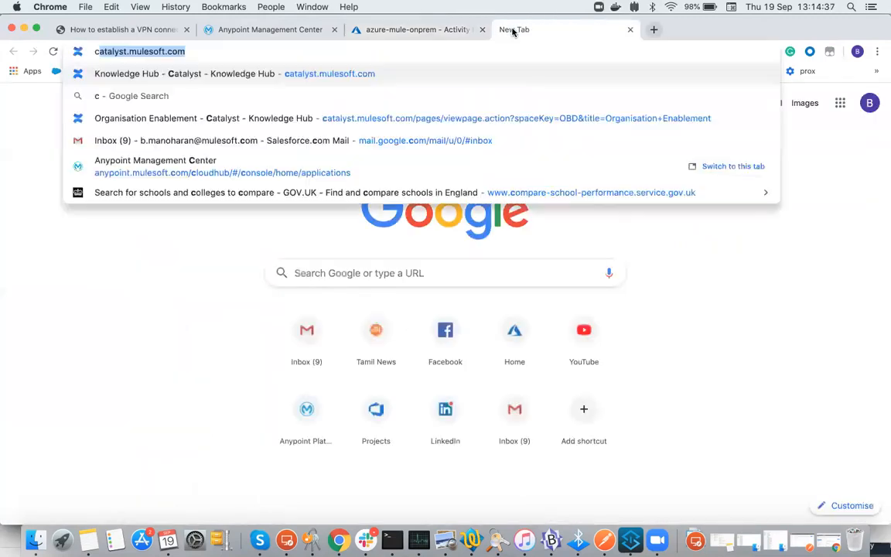
key(BackSpace)
key(BackSpace)
text(cidr)
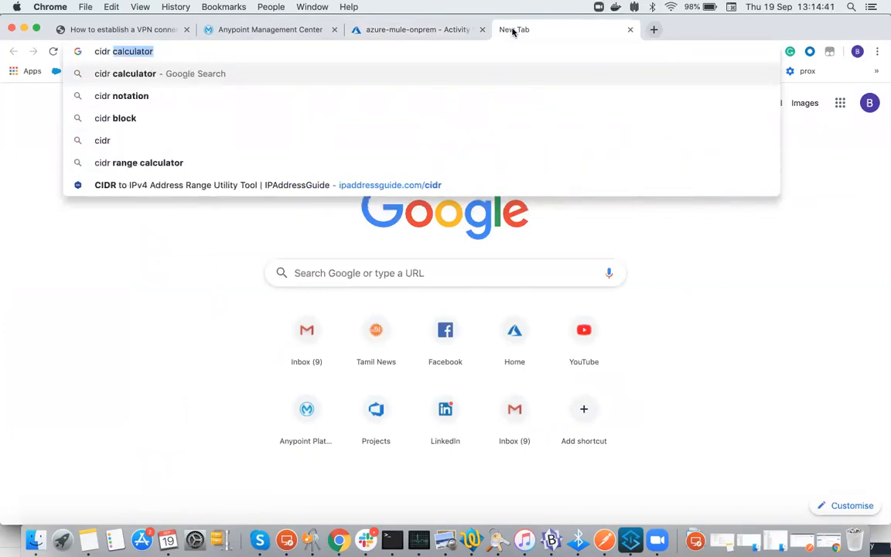
key(Down)
key(Down)
key(Down)
key(Down)
key(Return)
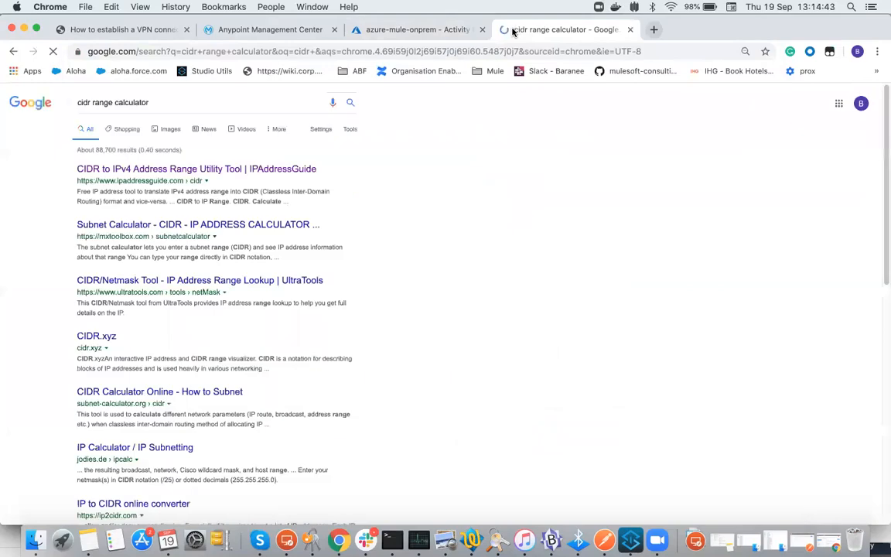
click(229, 170)
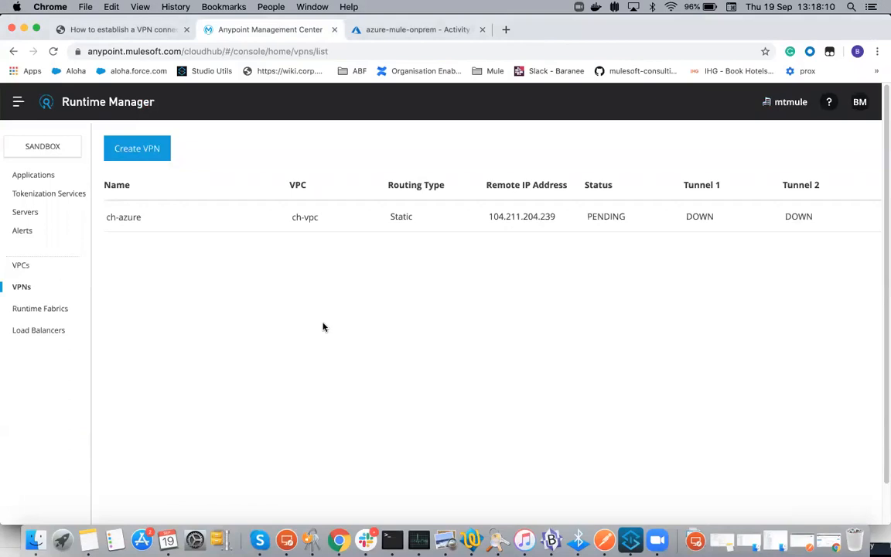
Review the ch-azure VPN details, including both tunnels' configurations
click(598, 216)
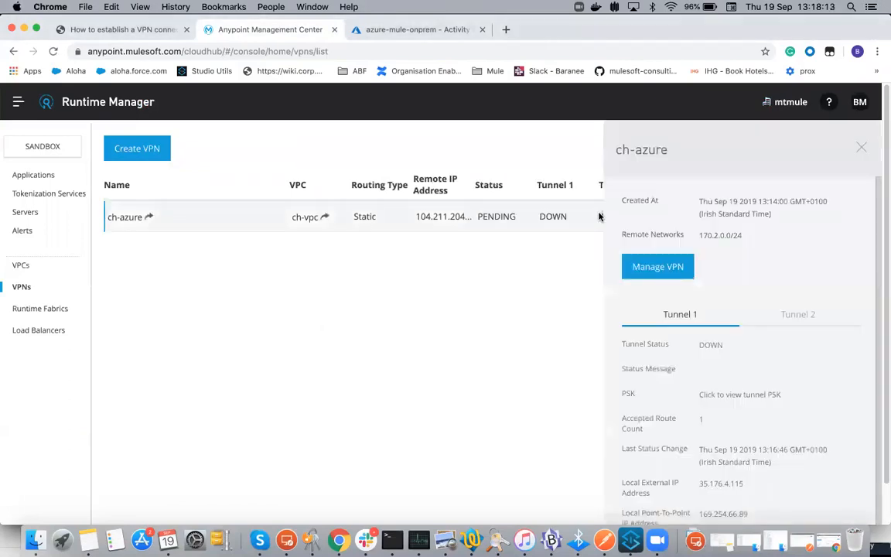
click(860, 147)
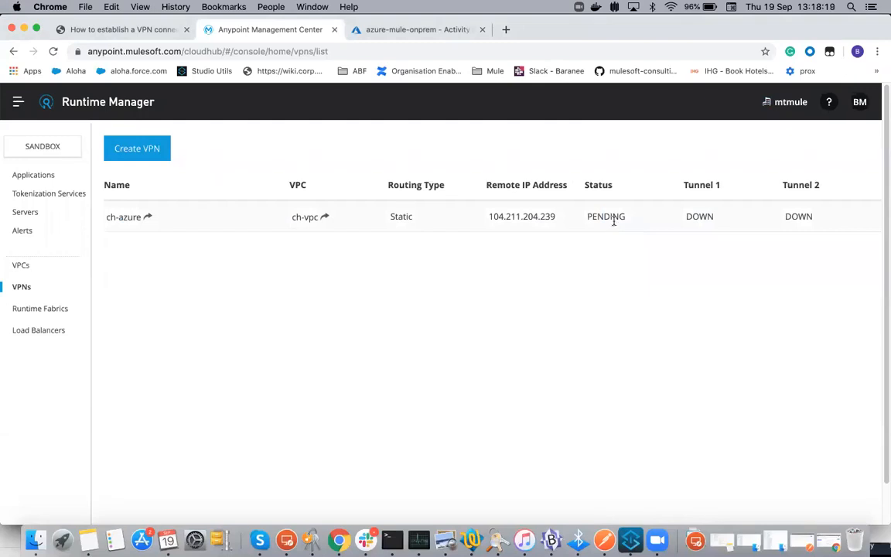
double_click(696, 217)
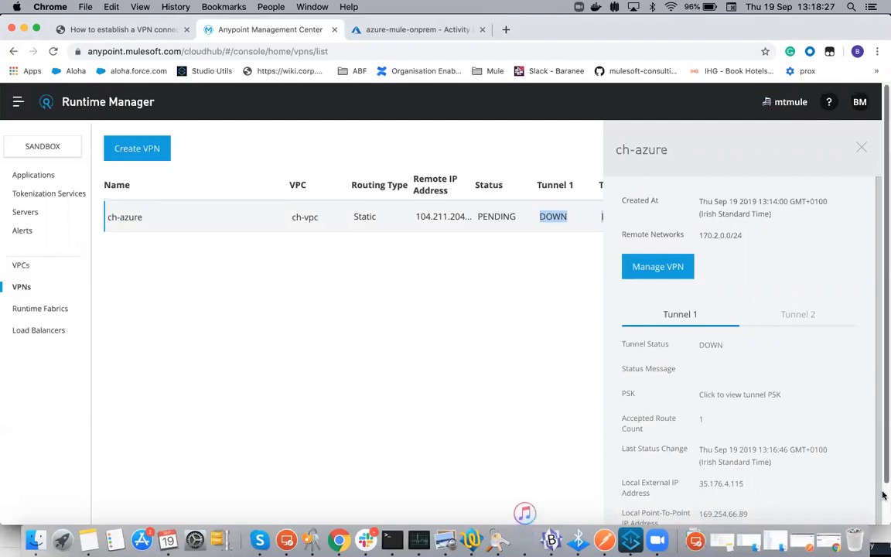
scroll(882, 495, down, 3)
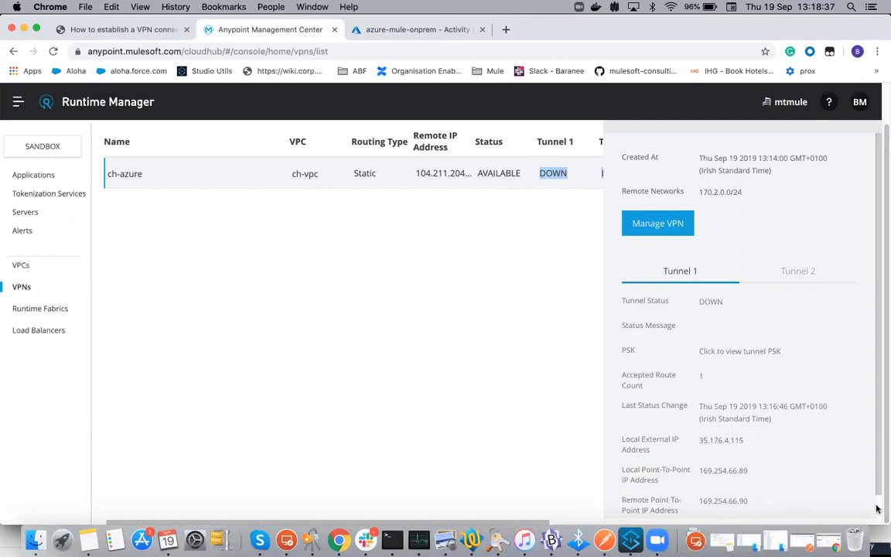
scroll(880, 511, down, 2)
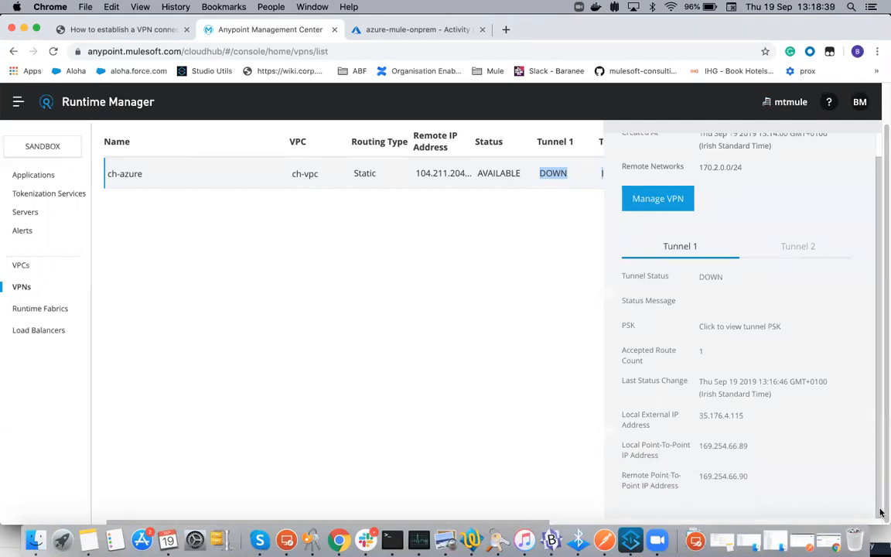
click(808, 246)
click(680, 247)
scroll(880, 154, up, 2)
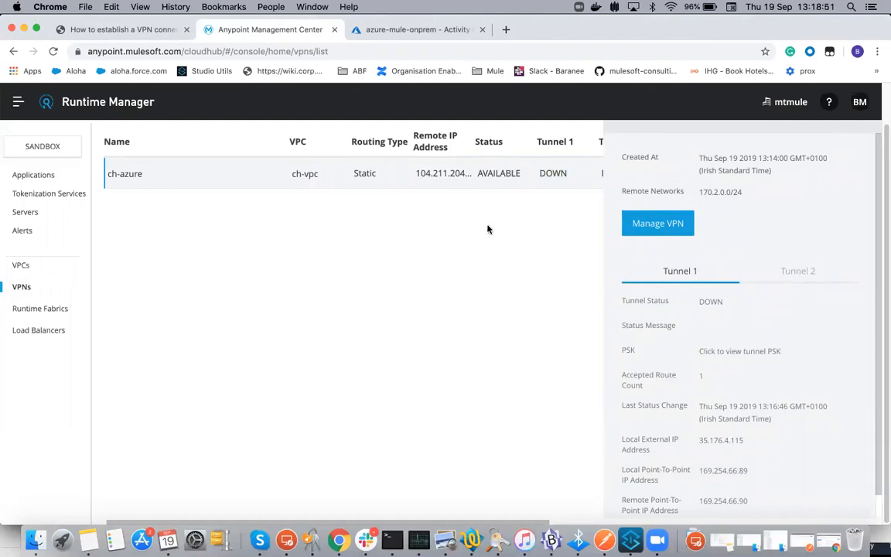
Confirm ch-azure is AVAILABLE and copy its local external IP 35.176.4.115
double_click(499, 173)
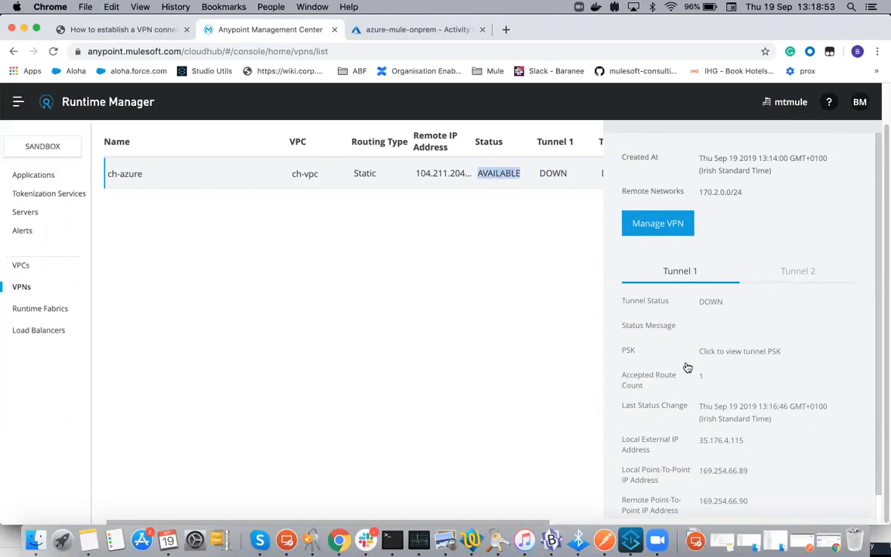
click(743, 439)
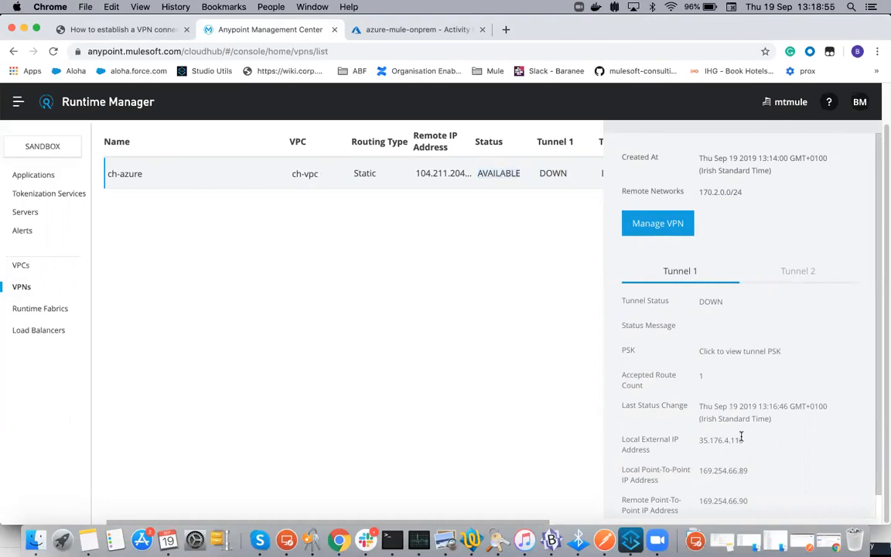
drag(743, 440, 701, 440)
key(super+c)
click(404, 31)
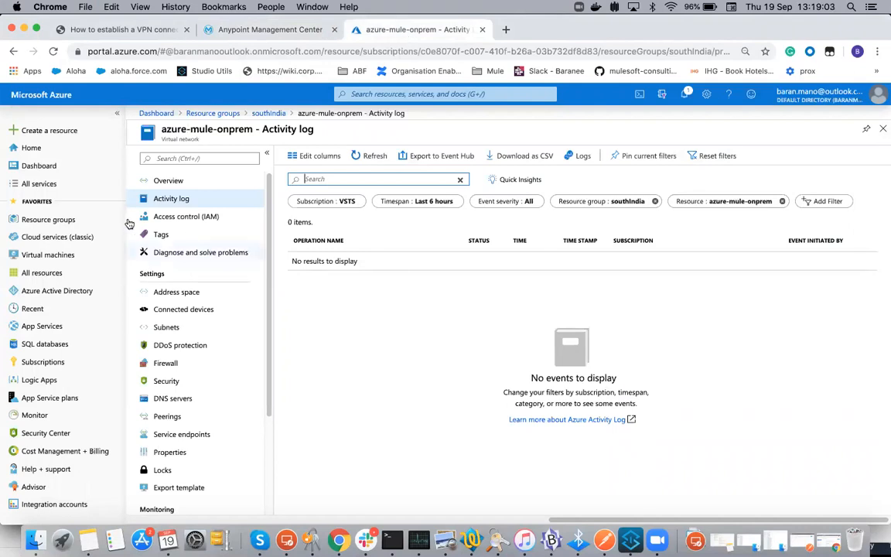
Add a Local network gateway from Marketplace to the southIndia resource group
click(71, 224)
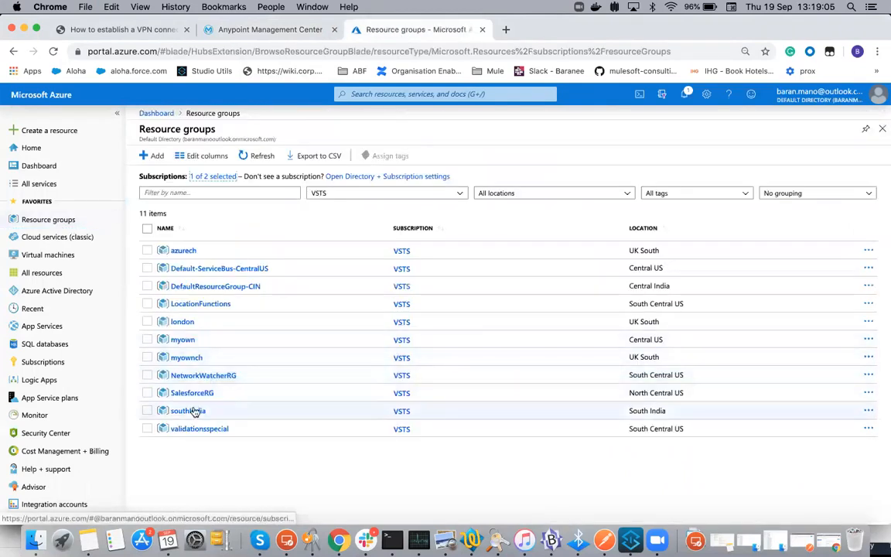
click(201, 410)
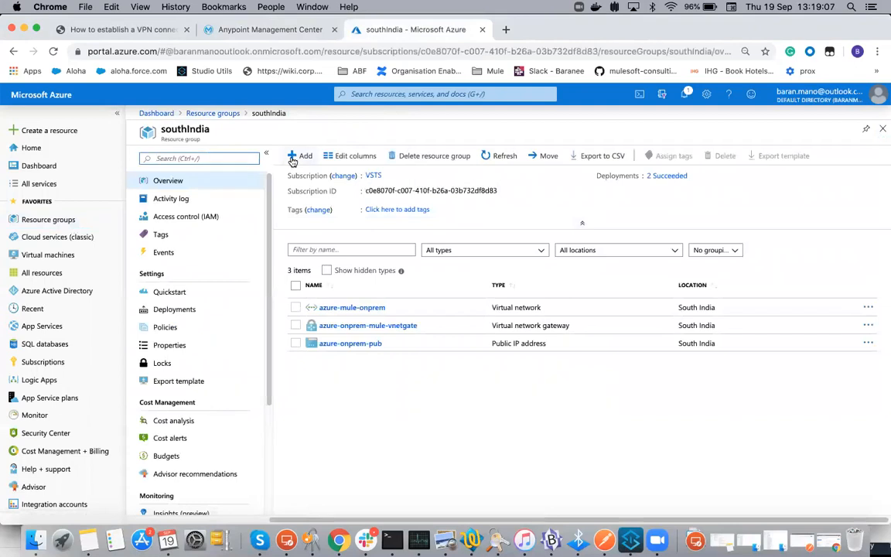
click(297, 153)
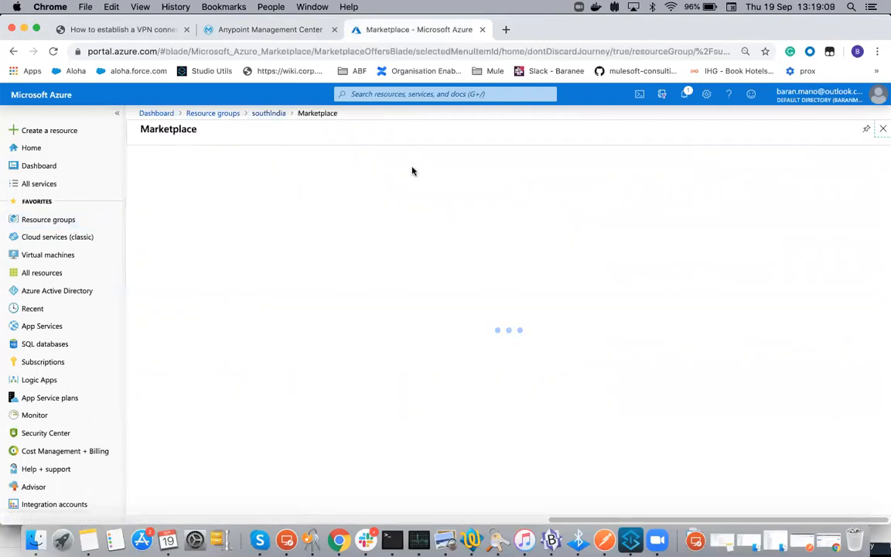
text(loc)
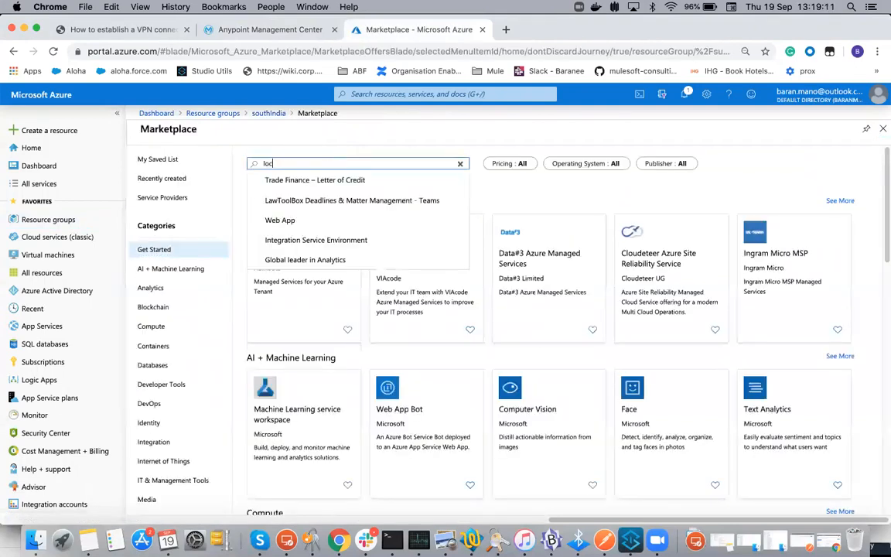
text(al virut)
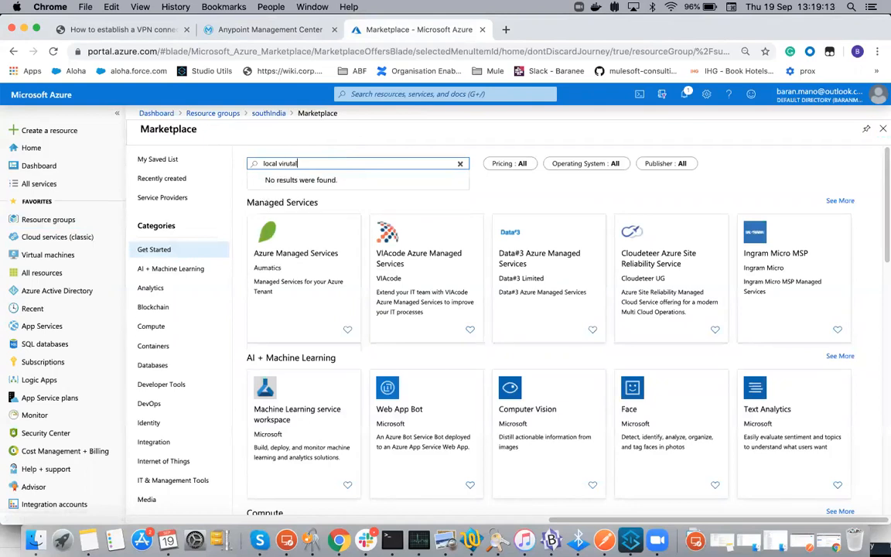
text(al)
key(BackSpace)
key(BackSpace)
key(BackSpace)
key(BackSpace)
key(BackSpace)
key(BackSpace)
key(BackSpace)
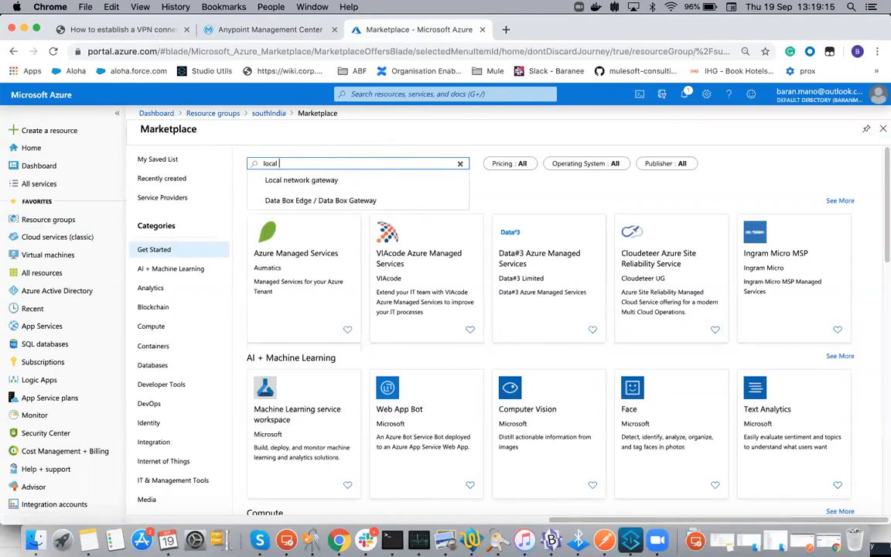
key(Down)
key(Return)
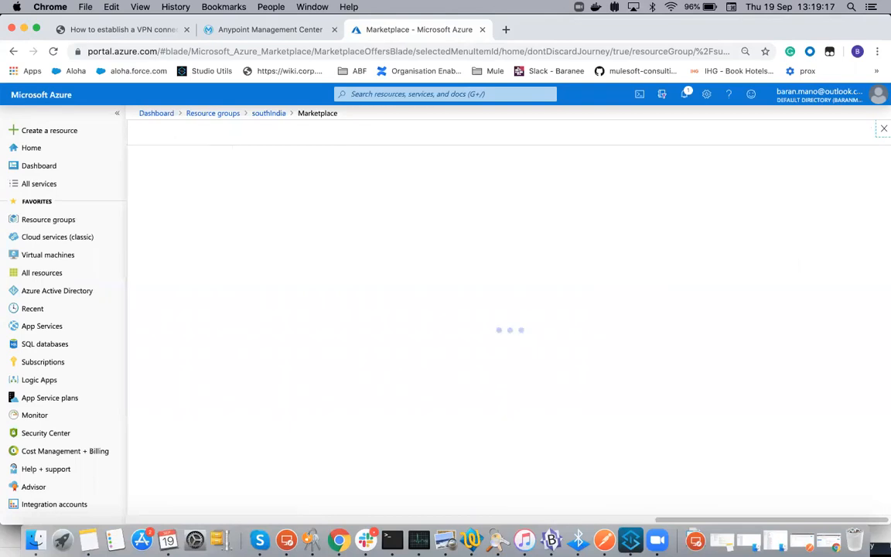
click(231, 198)
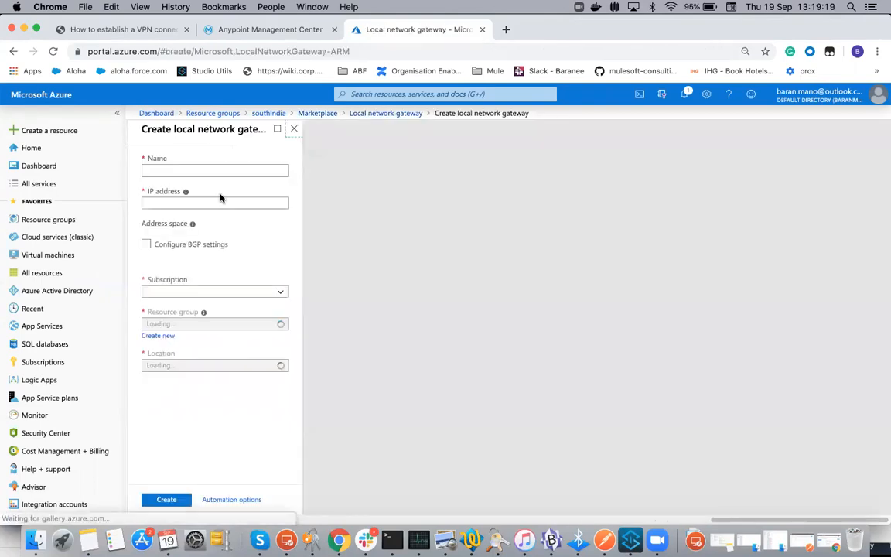
Name the local network gateway tunnel0 with IP address 35.176.4.115
text(tunnel)
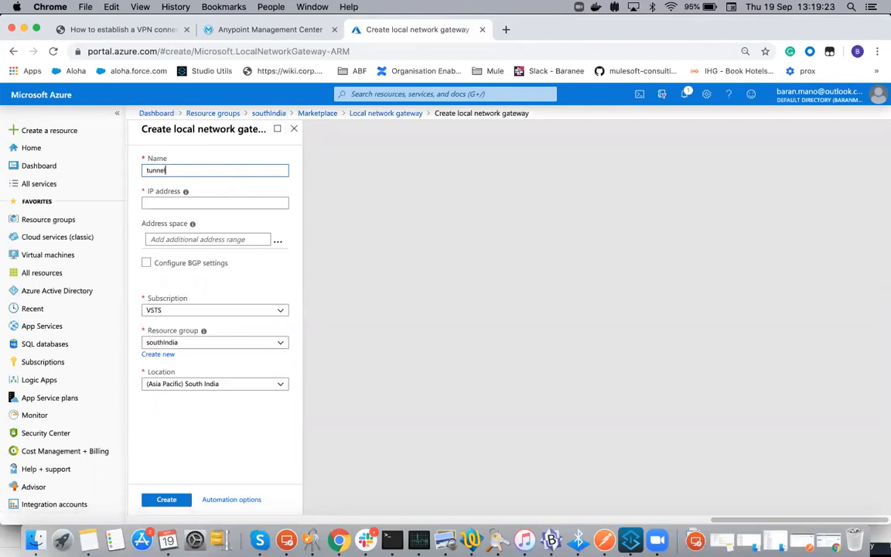
text(0)
key(Tab)
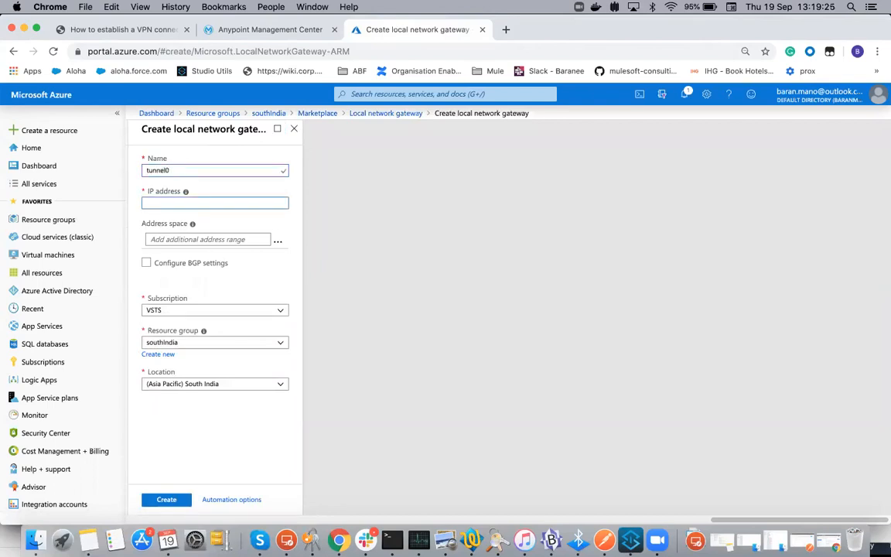
key(super+v)
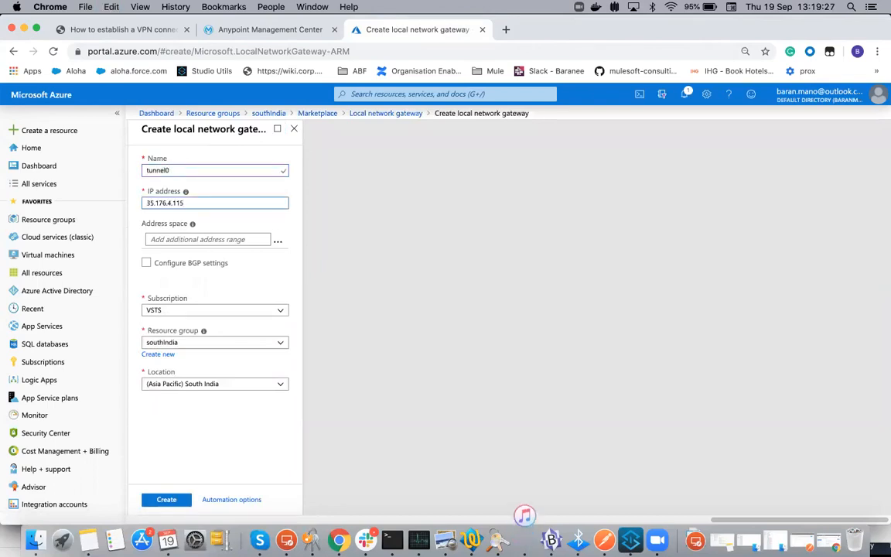
click(240, 243)
click(364, 216)
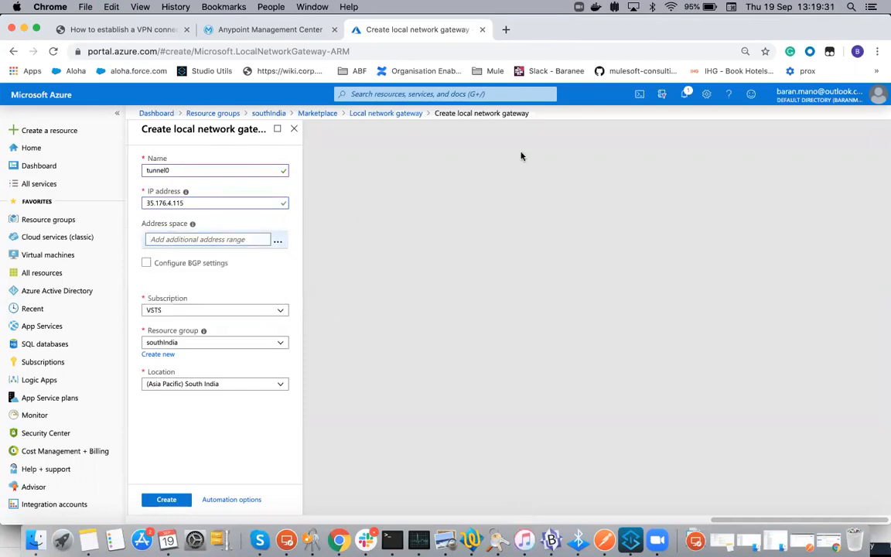
click(247, 28)
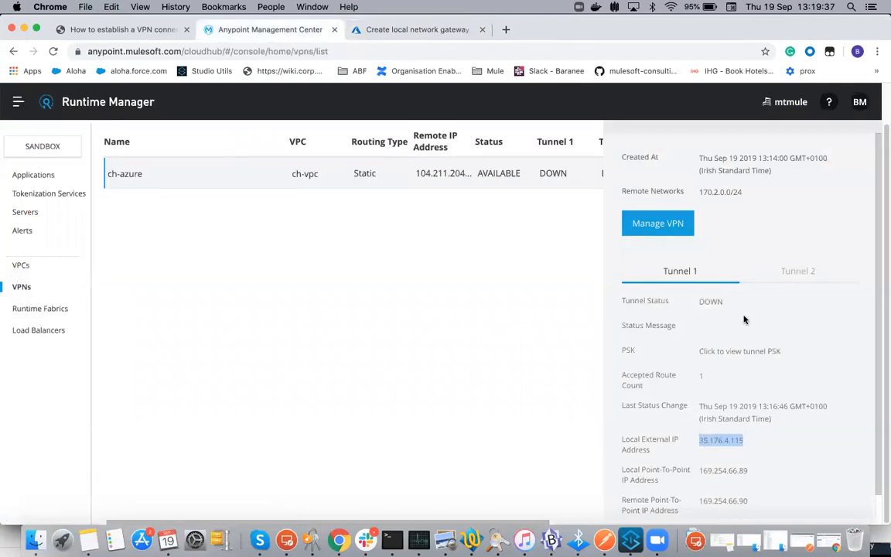
Copy the Remote Networks value 170.2.0.0/24 from ch-azure's VPN details
click(438, 30)
click(305, 31)
click(18, 102)
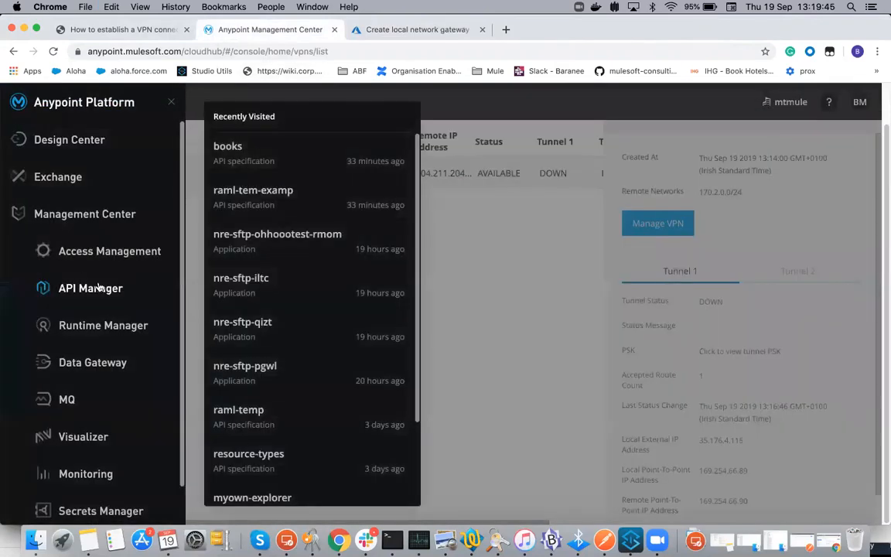
click(480, 306)
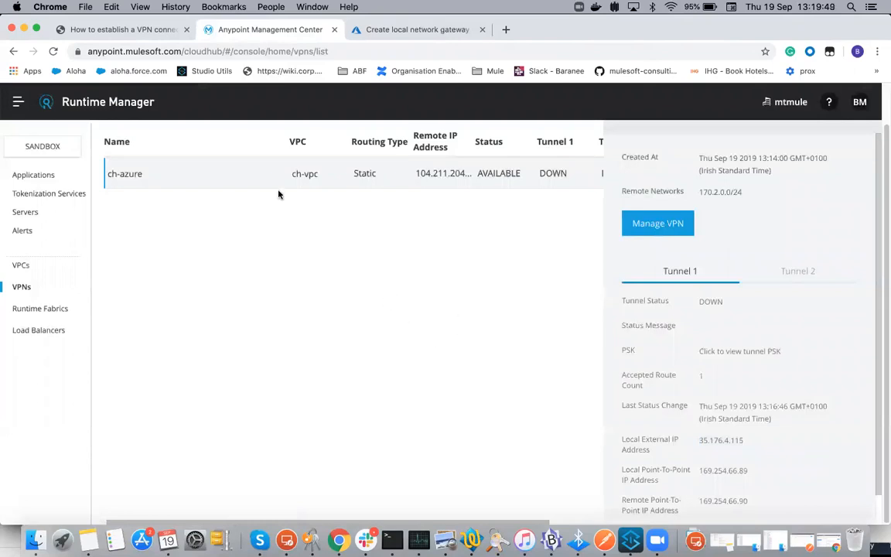
drag(742, 194, 696, 192)
key(super+c)
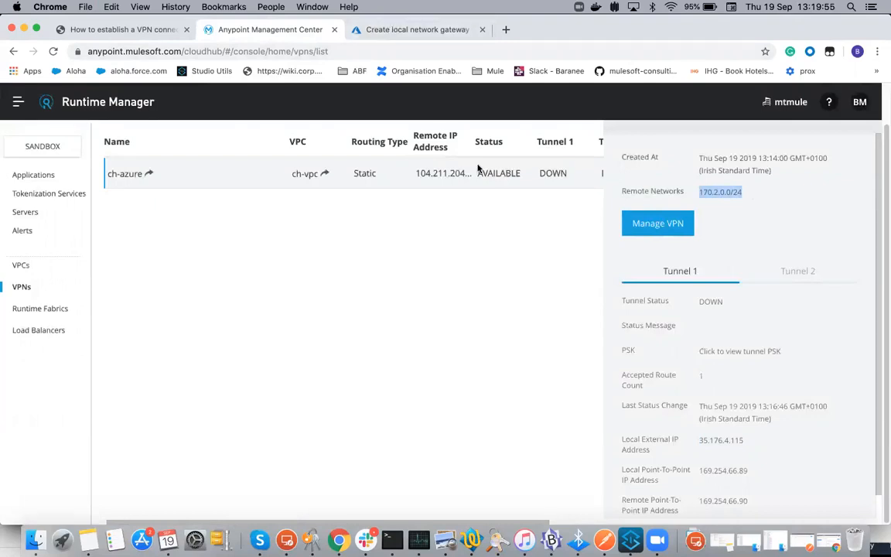
Open ch-vpc in the VPC list and copy its CIDR block 192.0.0.0/24 for the Azure form
click(20, 267)
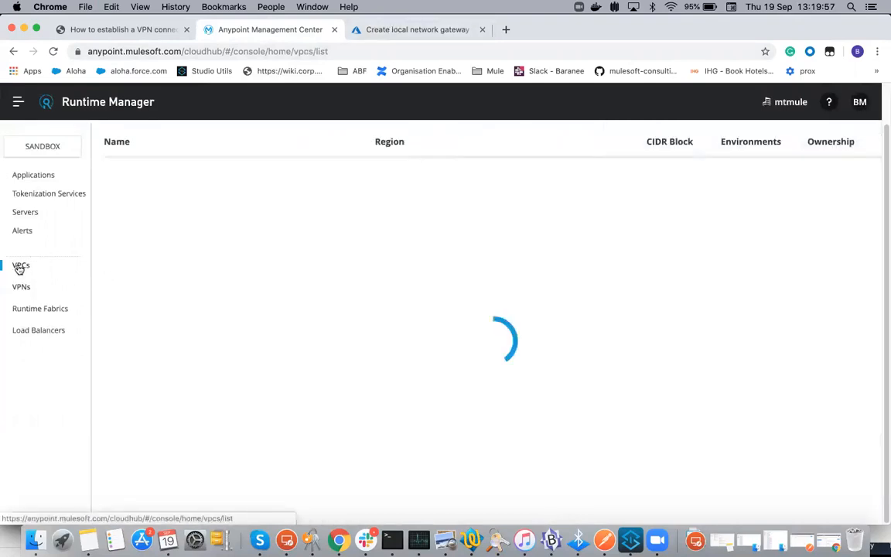
click(126, 176)
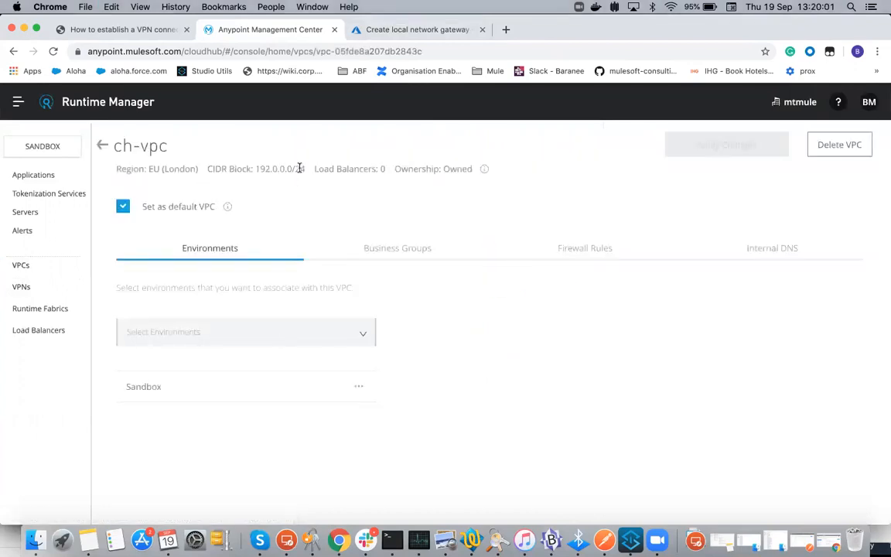
drag(305, 169, 254, 169)
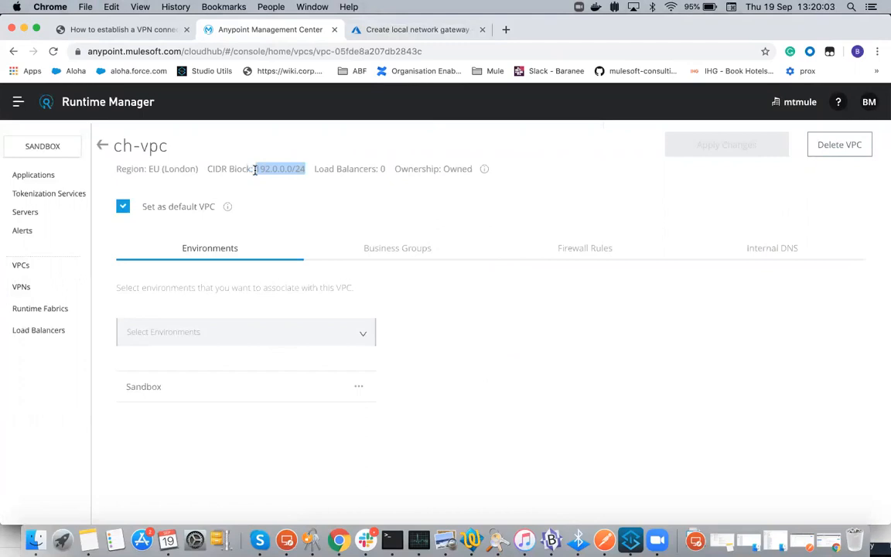
click(376, 31)
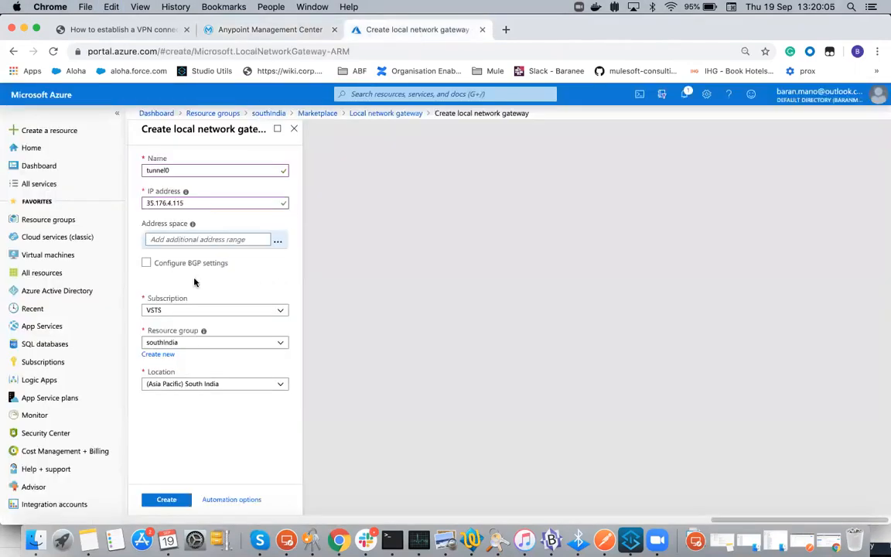
Add address space 192.0.0.0/24 and create the tunnel0 local network gateway
click(224, 234)
key(super+v)
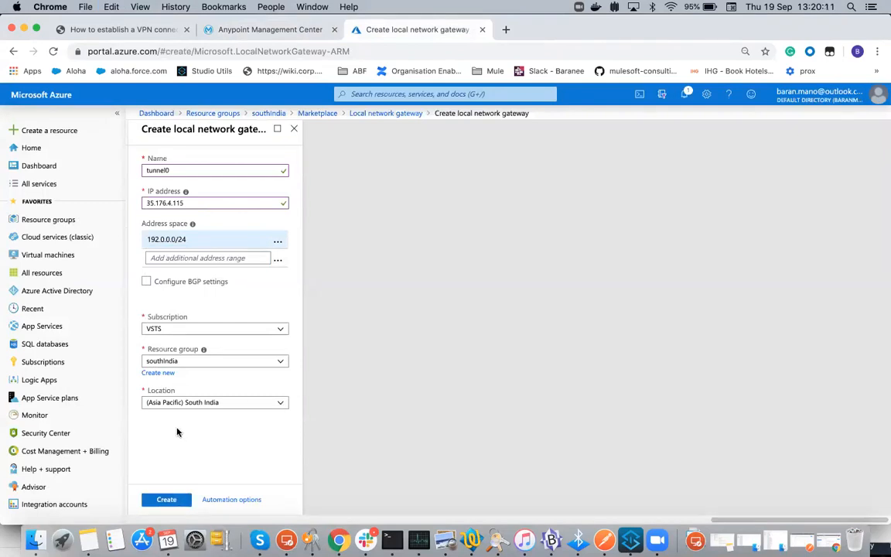
click(152, 503)
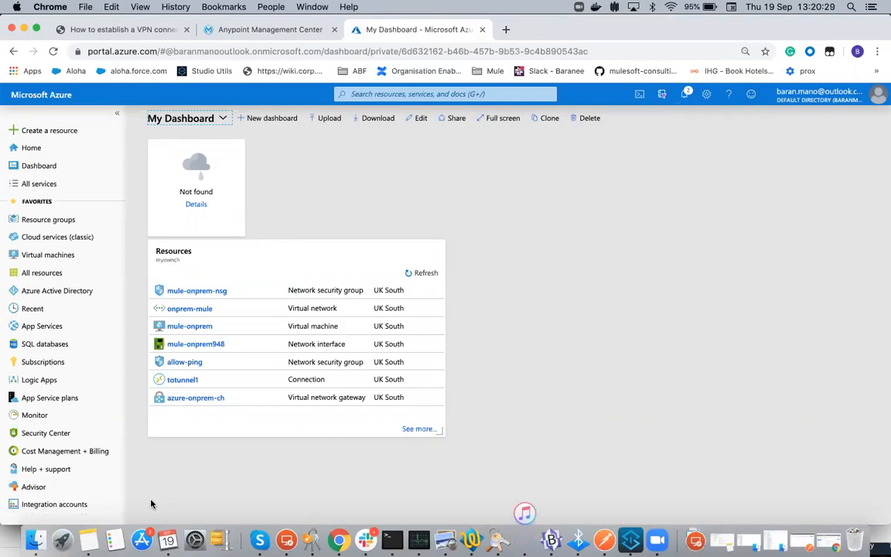
Review the southIndia resource group's four resources, including the new tunnel0 gateway
click(59, 220)
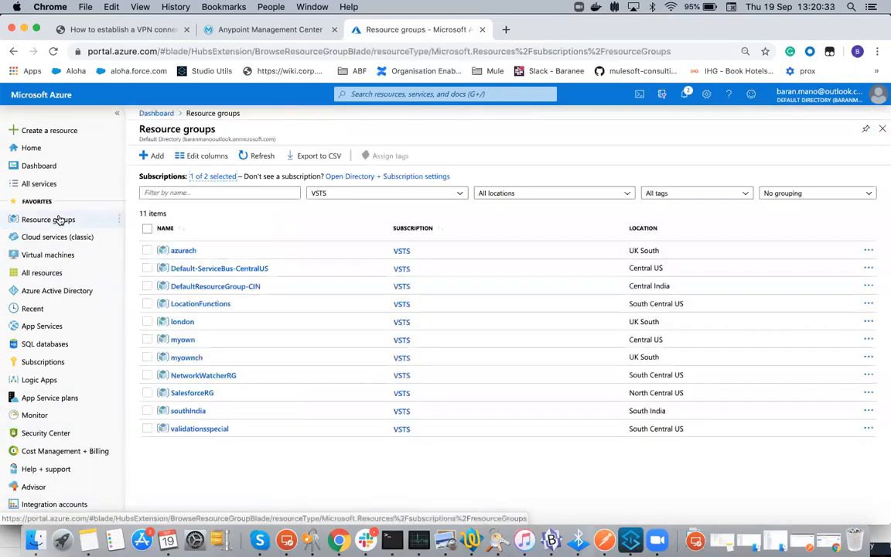
click(197, 413)
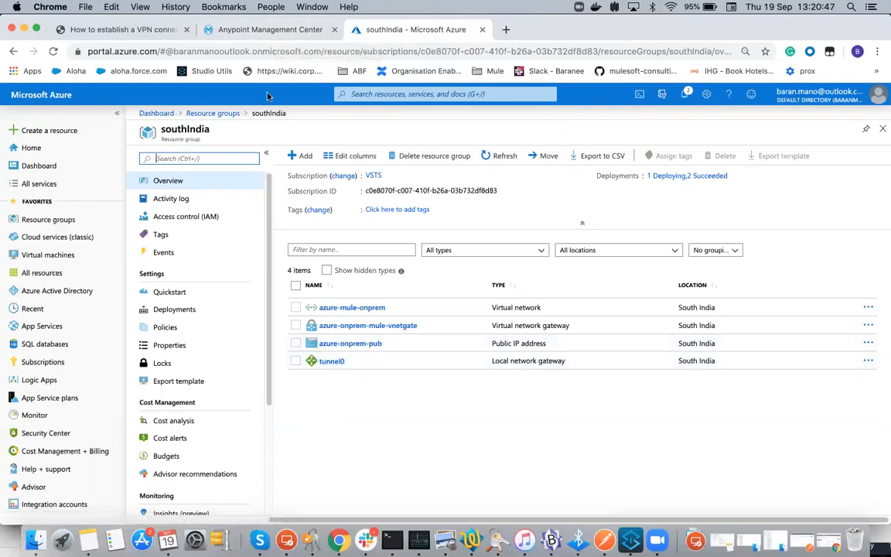
click(227, 33)
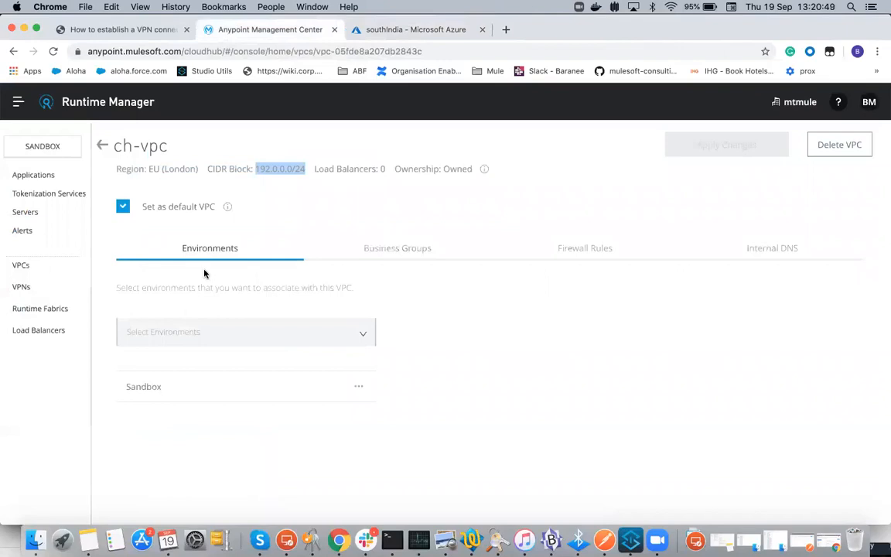
Copy Tunnel Config 1's local external IP 35.176.141.167 from the ch-azure VPN details
click(22, 288)
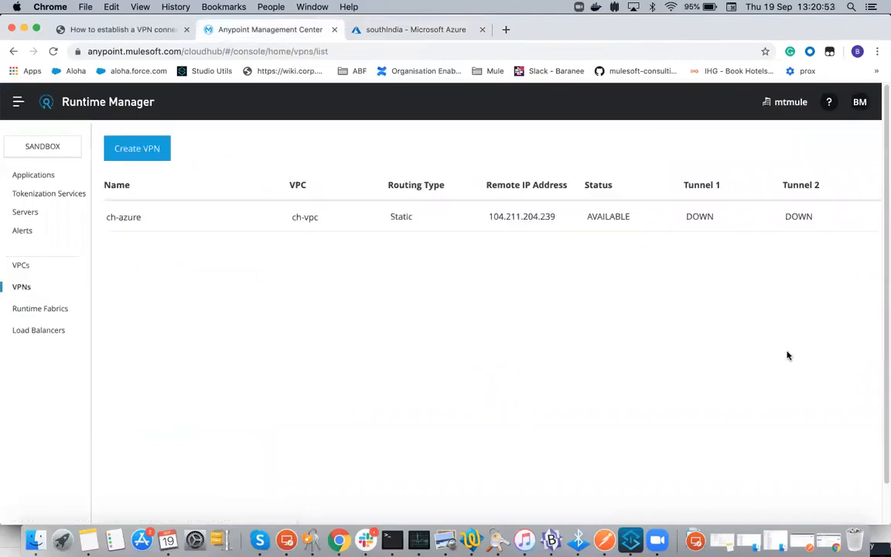
click(114, 216)
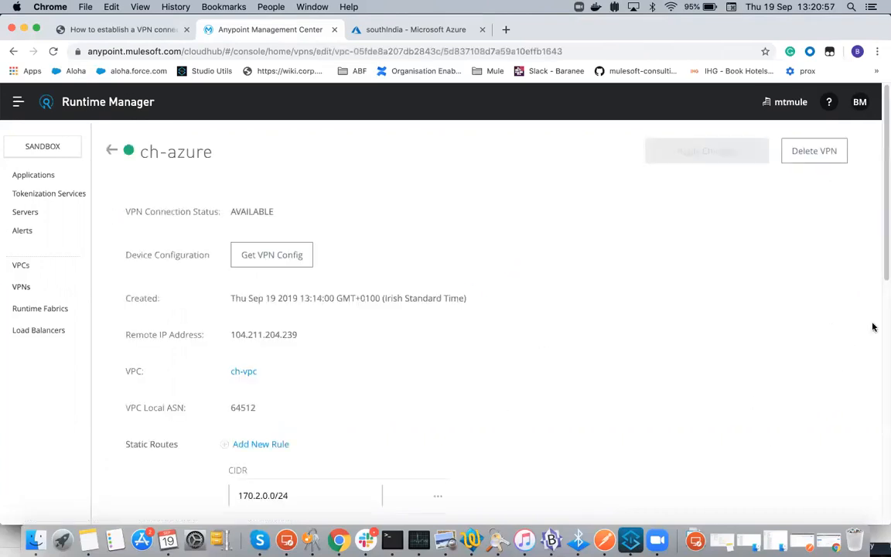
scroll(881, 338, down, 10)
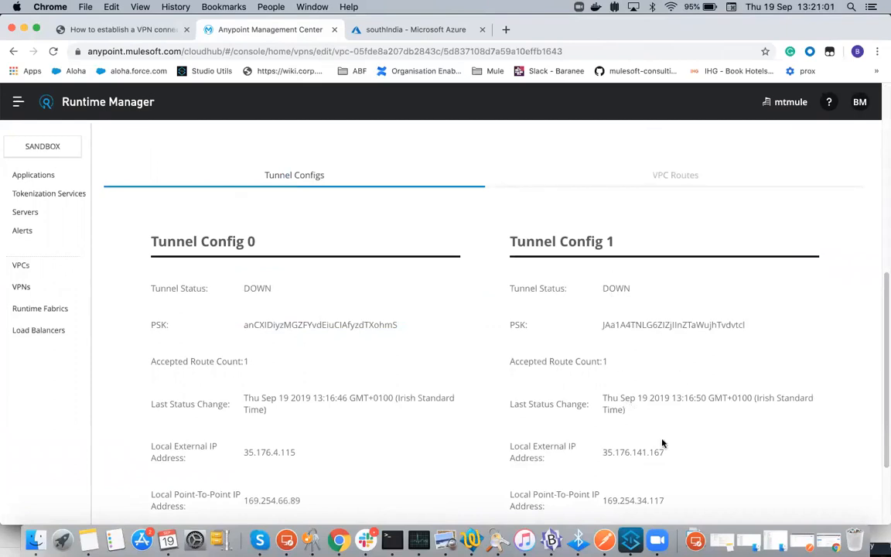
drag(663, 454, 597, 452)
key(super+c)
click(354, 29)
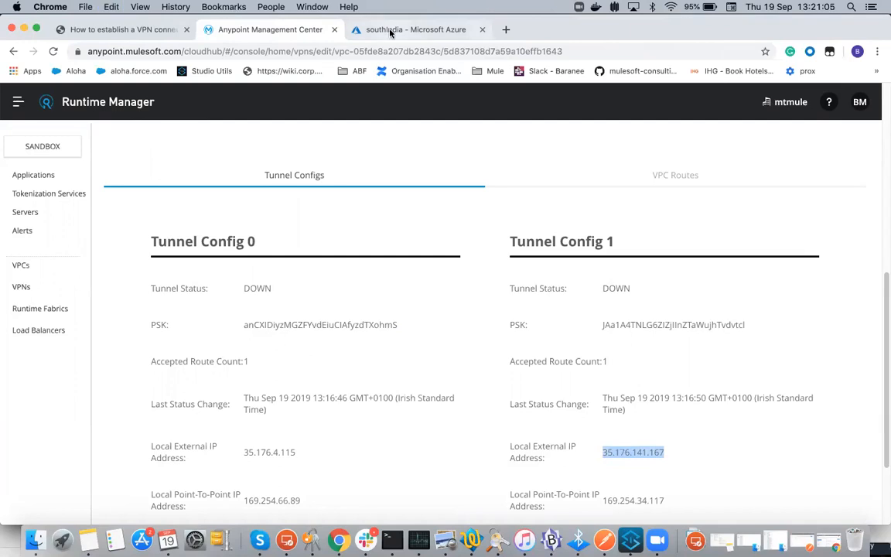
Start a new Local network gateway in southIndia named tunnel1 with IP 35.176.141.167
click(304, 157)
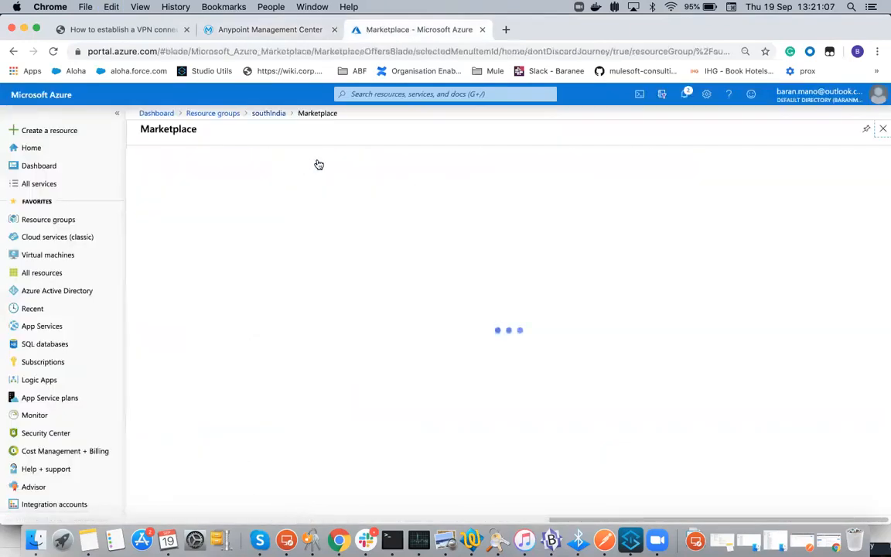
click(335, 164)
text(local)
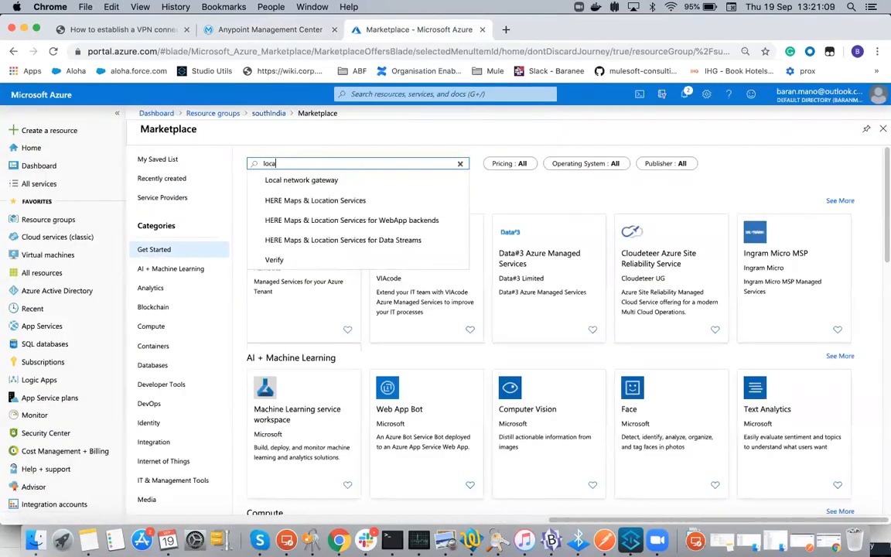
key(Down)
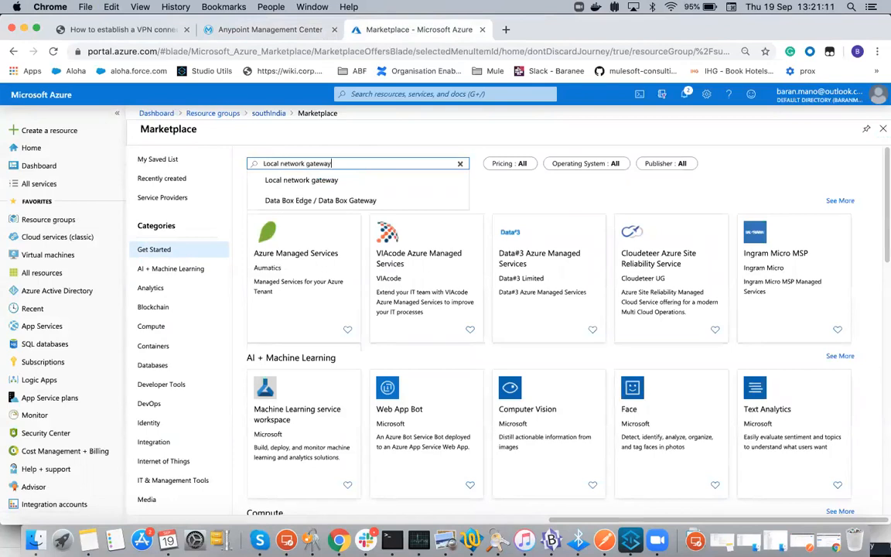
key(Return)
click(232, 203)
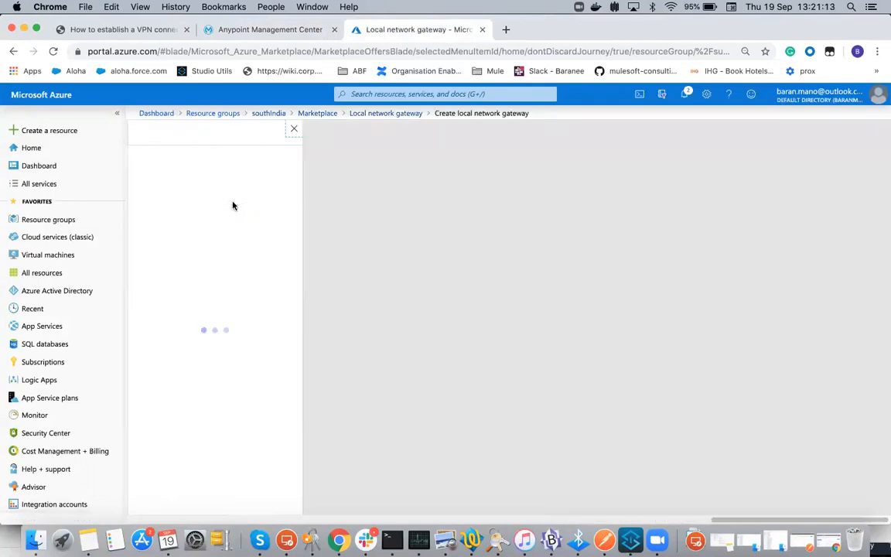
text(t)
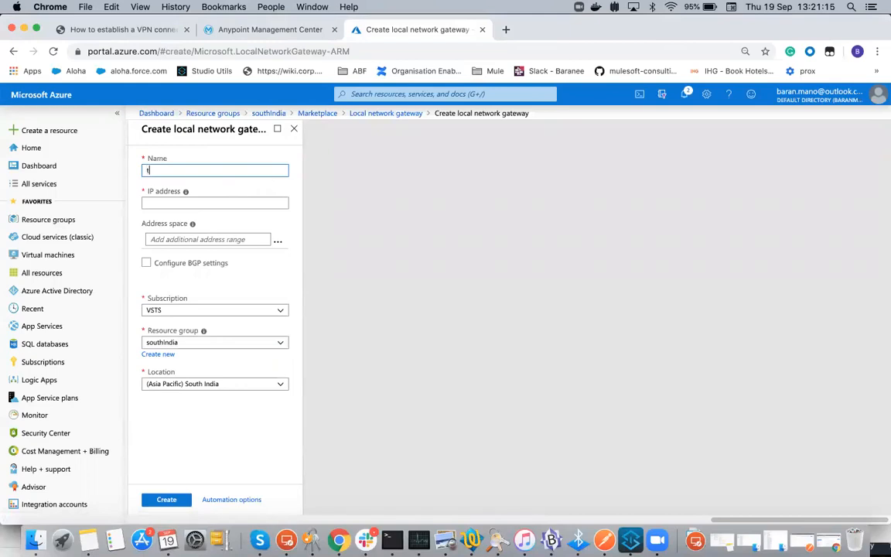
text(unne)
key(Tab)
key(super+v)
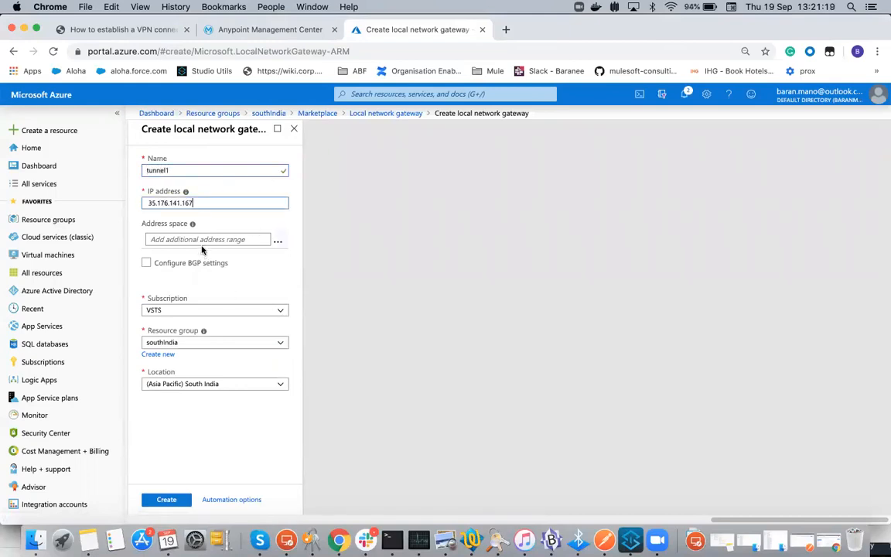
Fill the address space with ch-vpc's CIDR block 192.0.0.0/24
click(202, 243)
click(224, 27)
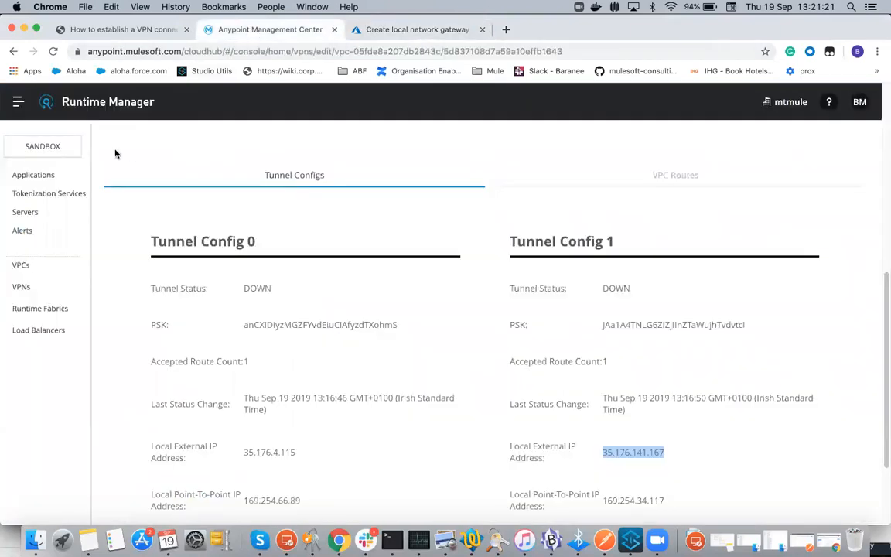
click(23, 265)
drag(704, 174, 644, 175)
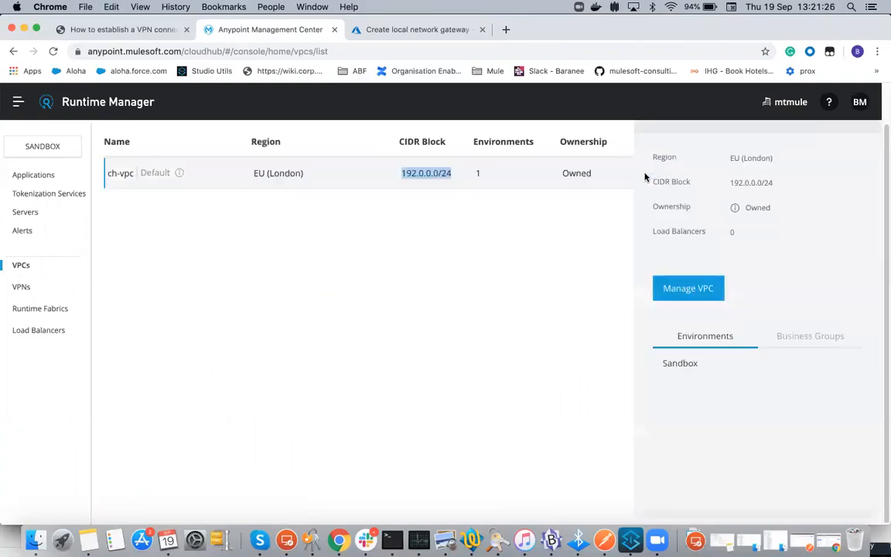
click(392, 32)
key(super+v)
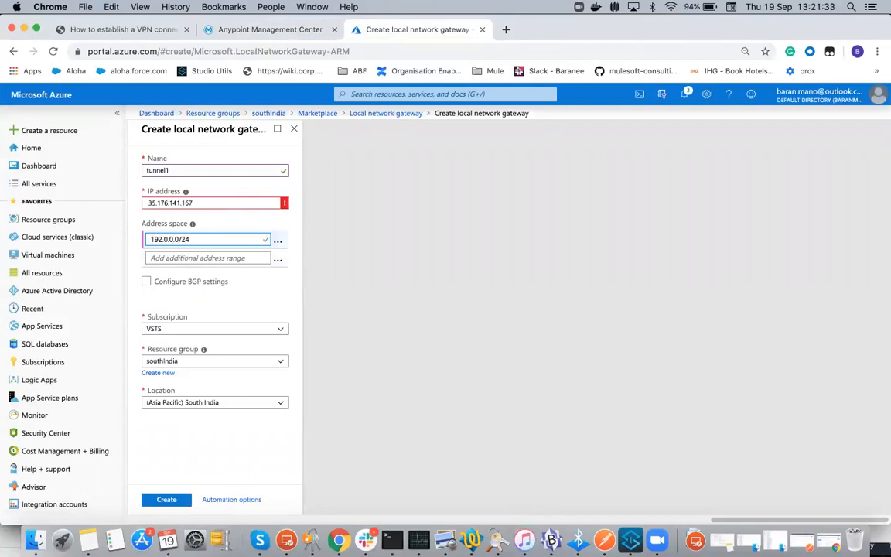
click(359, 325)
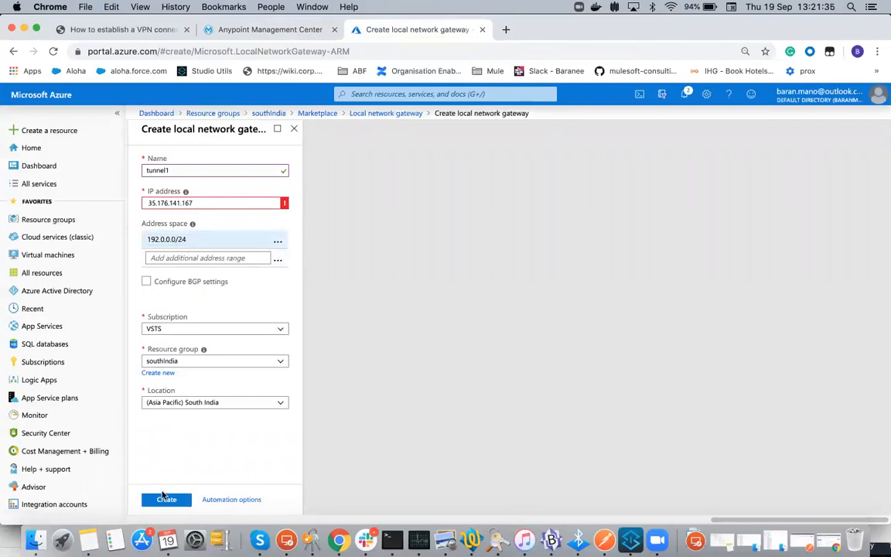
Remove the stray space from the IP address and create the tunnel1 gateway
click(163, 498)
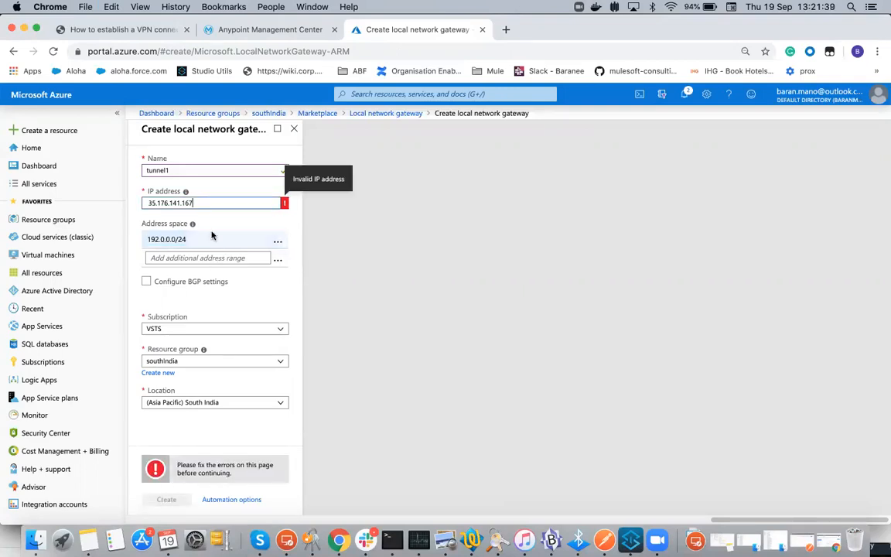
key(Right)
key(BackSpace)
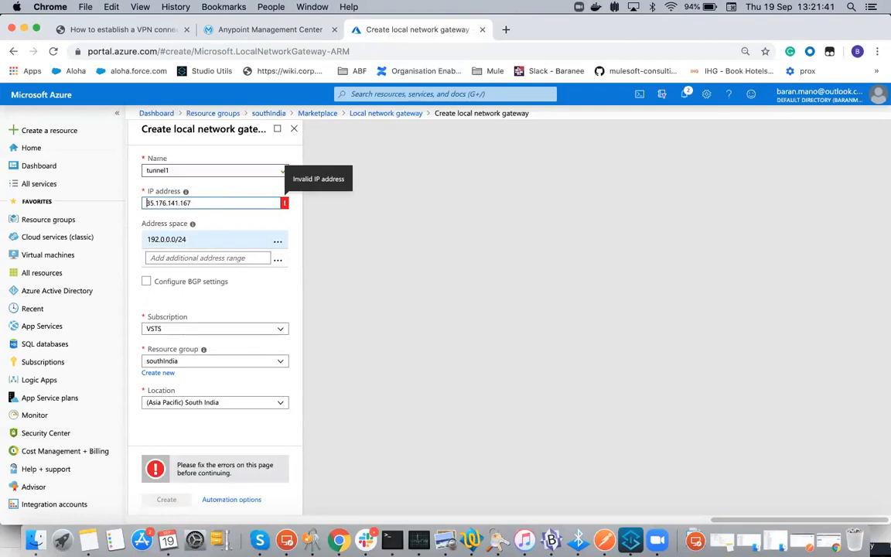
click(361, 280)
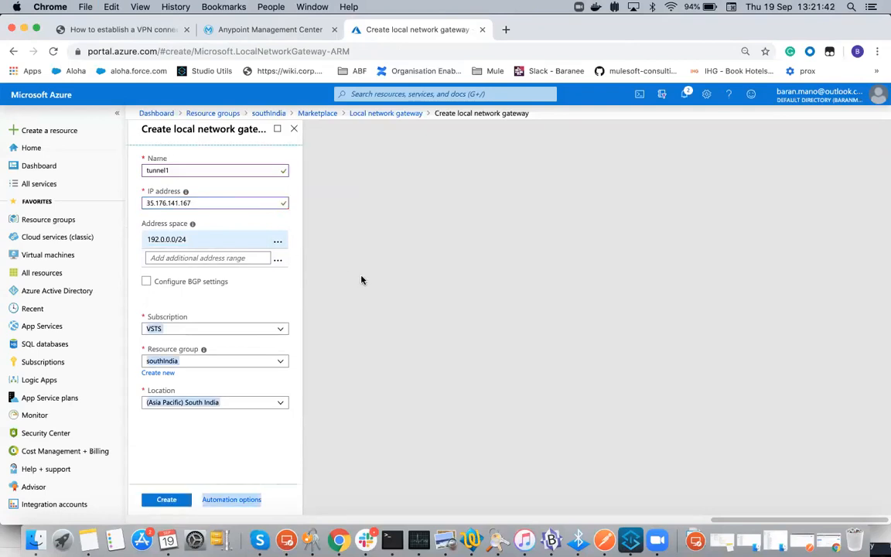
click(160, 499)
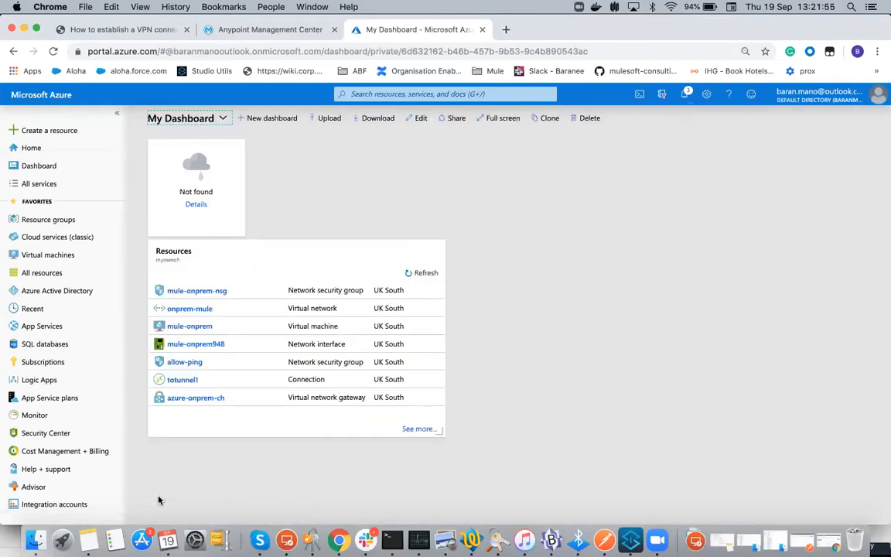
Go through Resource groups > southIndia to azure-onprem-mule-vnetgate's empty Connections page
click(76, 256)
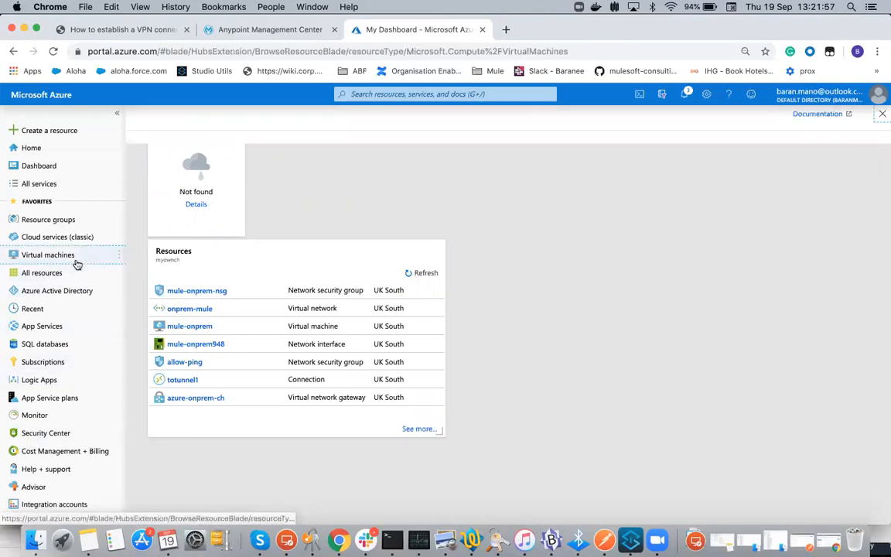
click(57, 221)
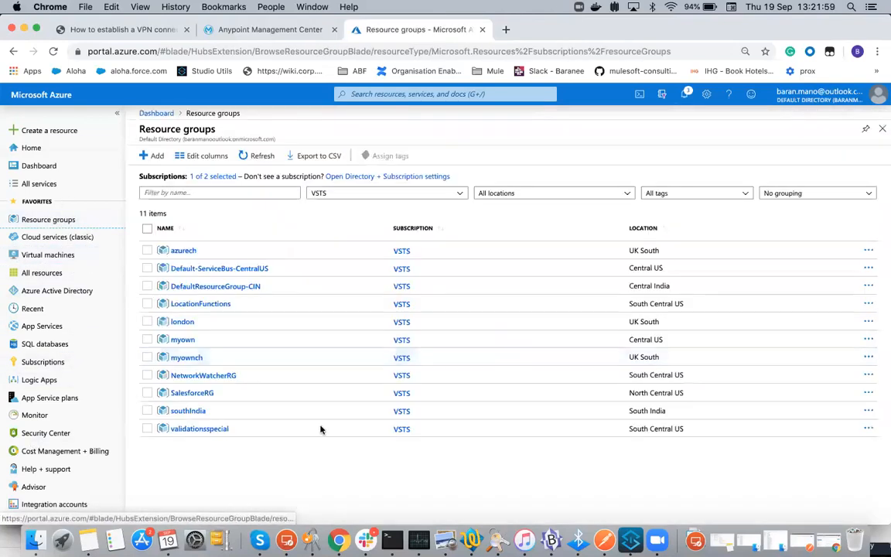
click(176, 410)
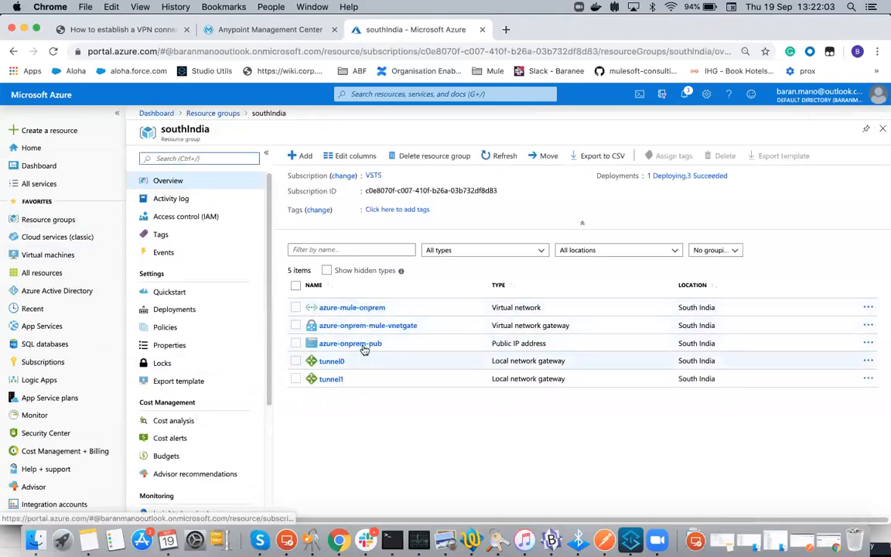
click(499, 326)
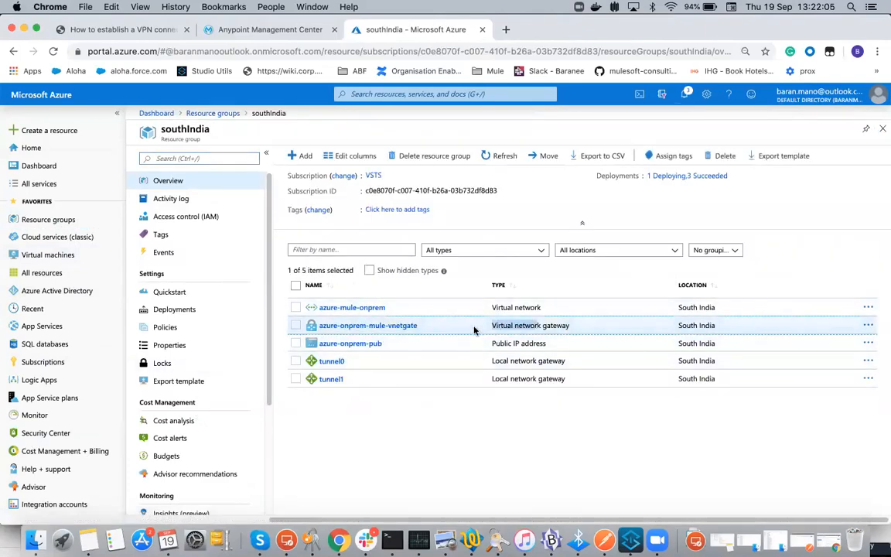
click(412, 327)
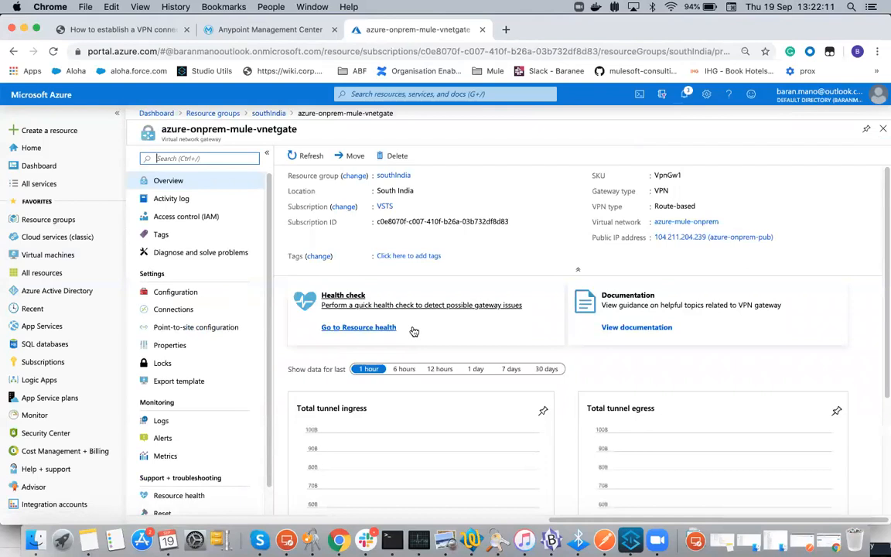
click(205, 309)
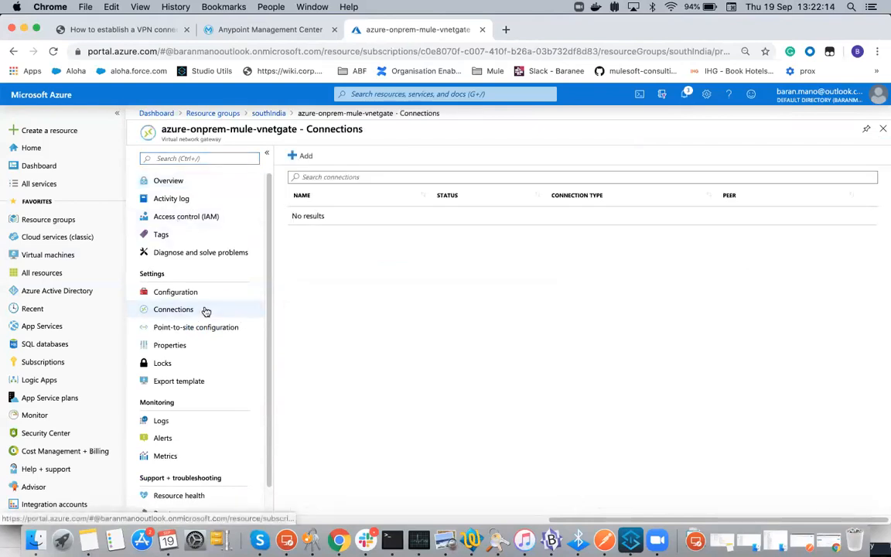
Add a connection named tunnel0 with type Site-to-site (IPsec)
click(299, 156)
click(265, 171)
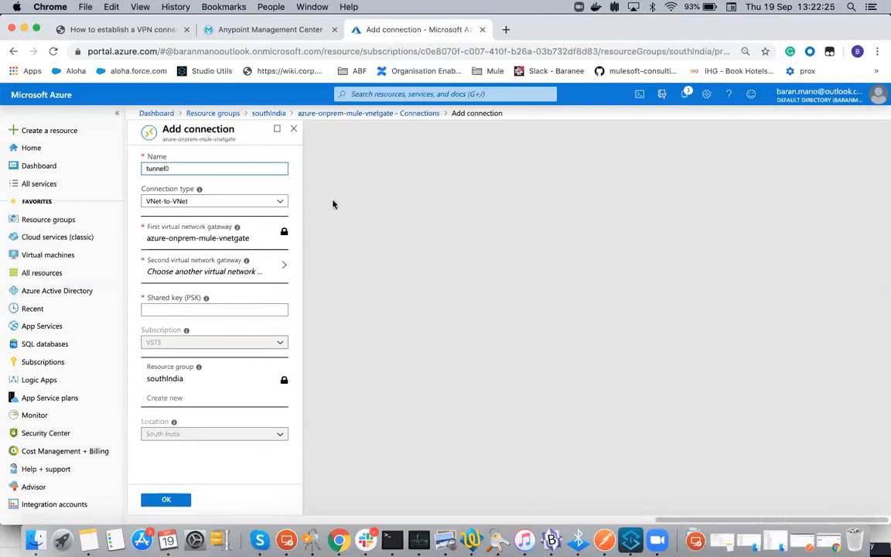
click(280, 206)
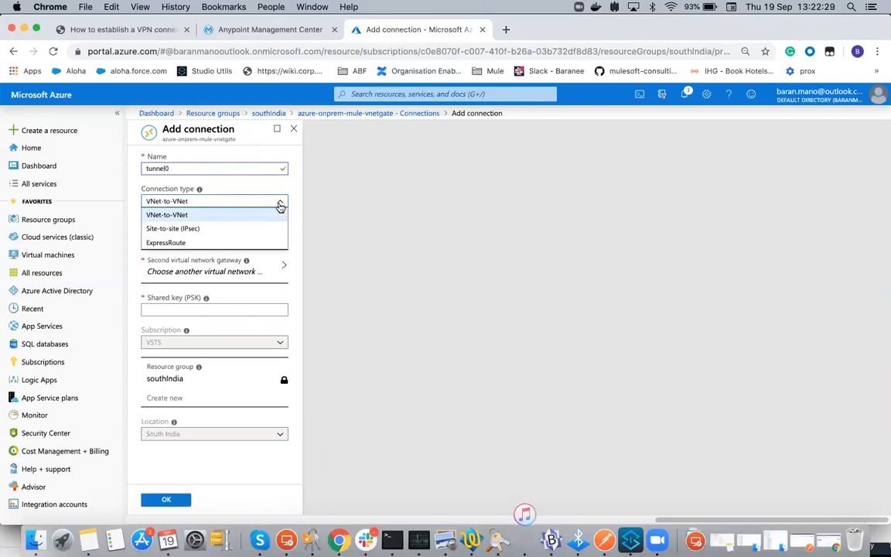
click(241, 227)
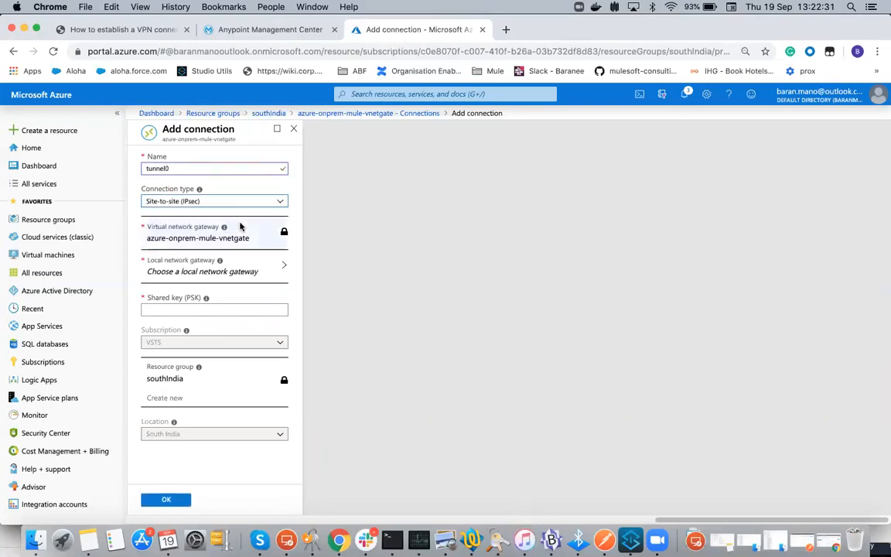
Choose tunnel0 as the connection's local network gateway
click(283, 268)
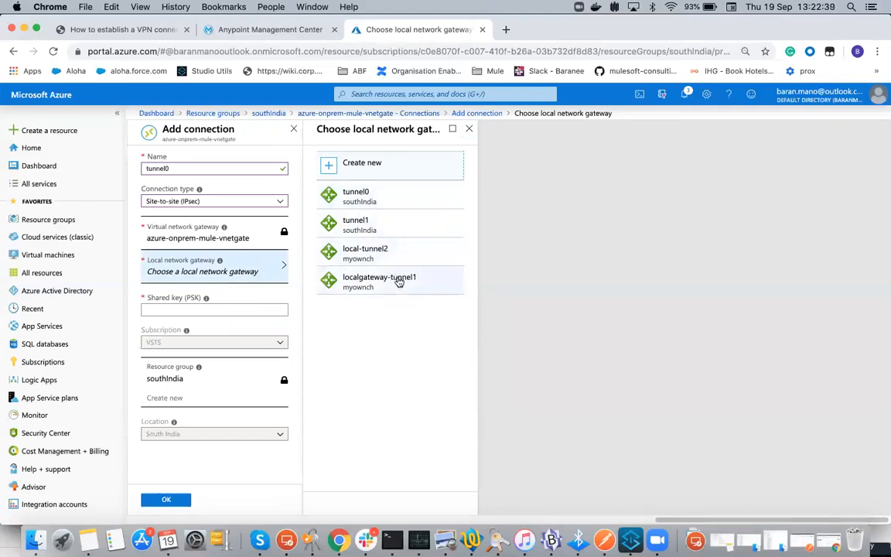
click(389, 201)
click(192, 307)
click(236, 35)
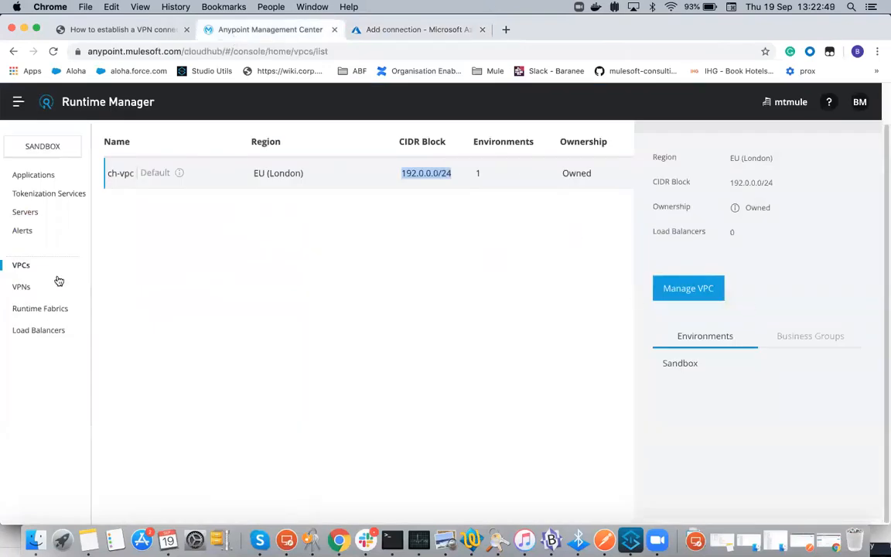
Copy the Tunnel Config 0 pre-shared key from the ch-azure VPN's Tunnel Configs
click(23, 288)
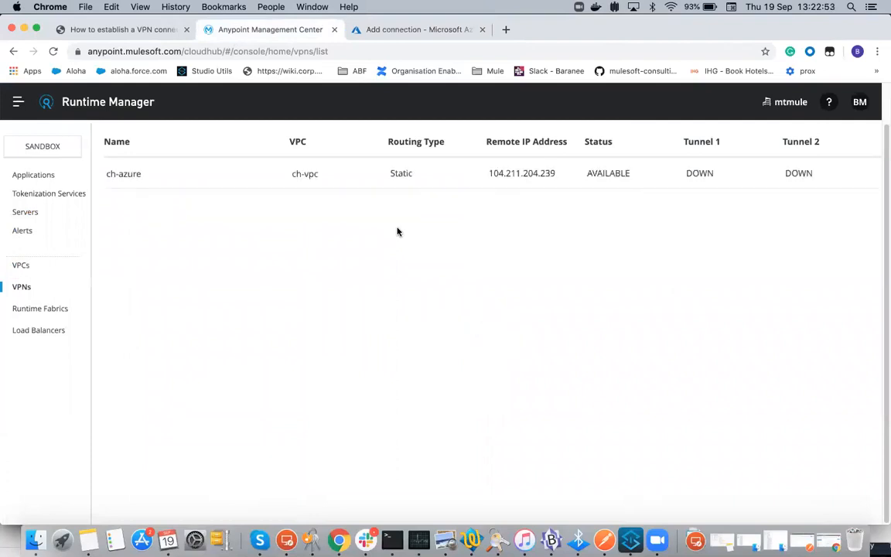
click(140, 174)
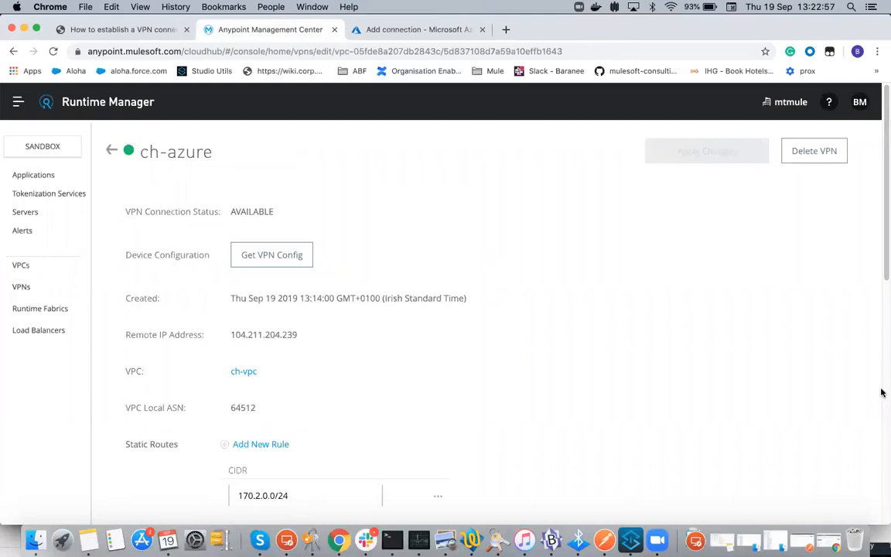
scroll(880, 393, down, 10)
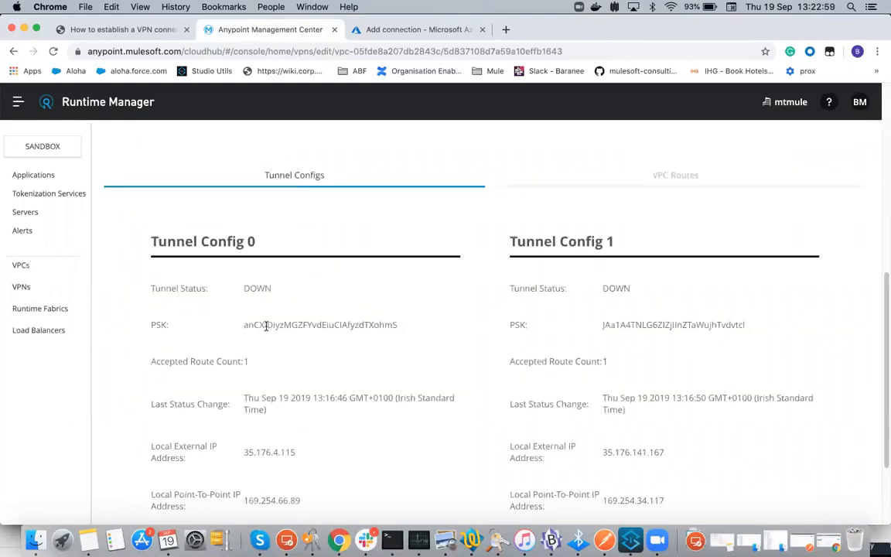
double_click(266, 325)
key(super+c)
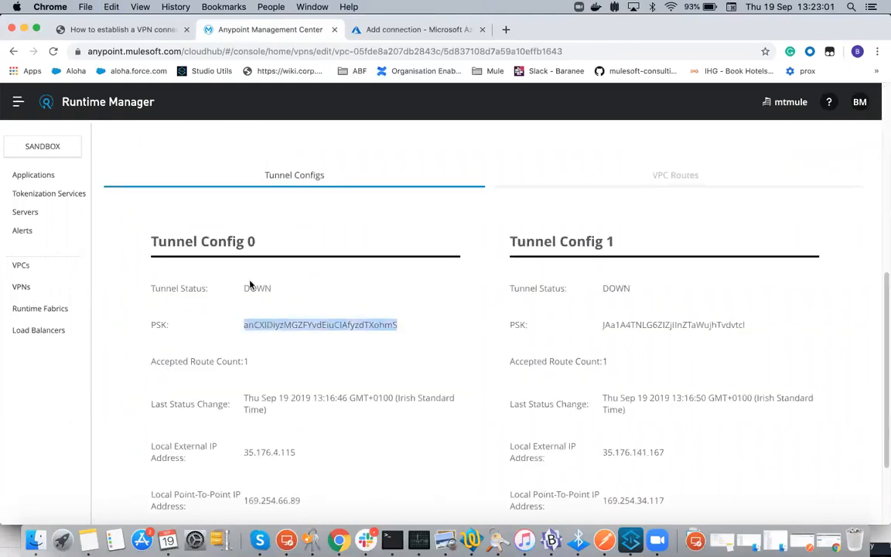
click(394, 31)
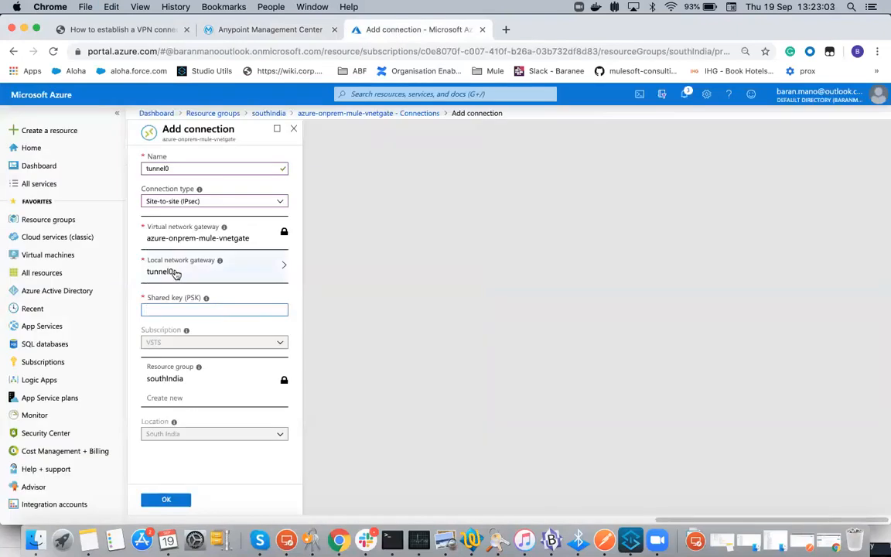
Paste the pre-shared key as the shared key, create the tunnel0 connection, and view its overview
key(super+v)
click(157, 503)
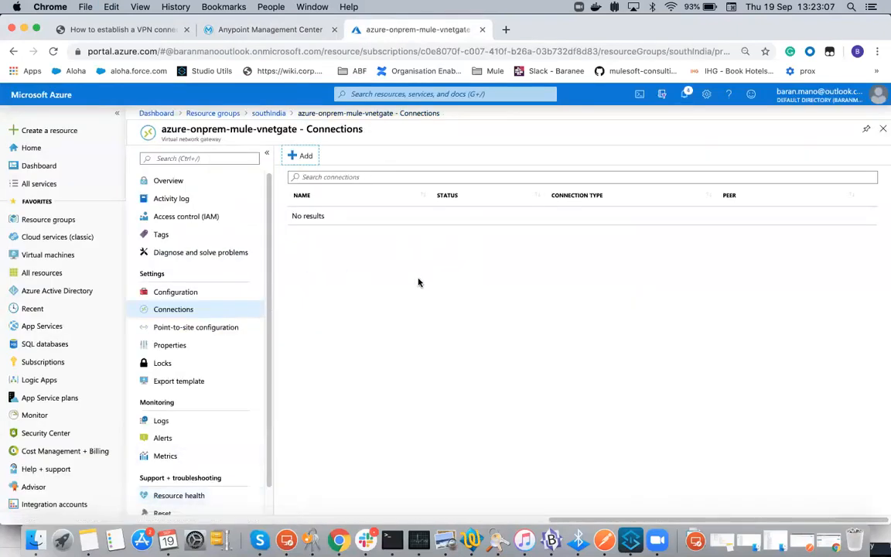
click(273, 30)
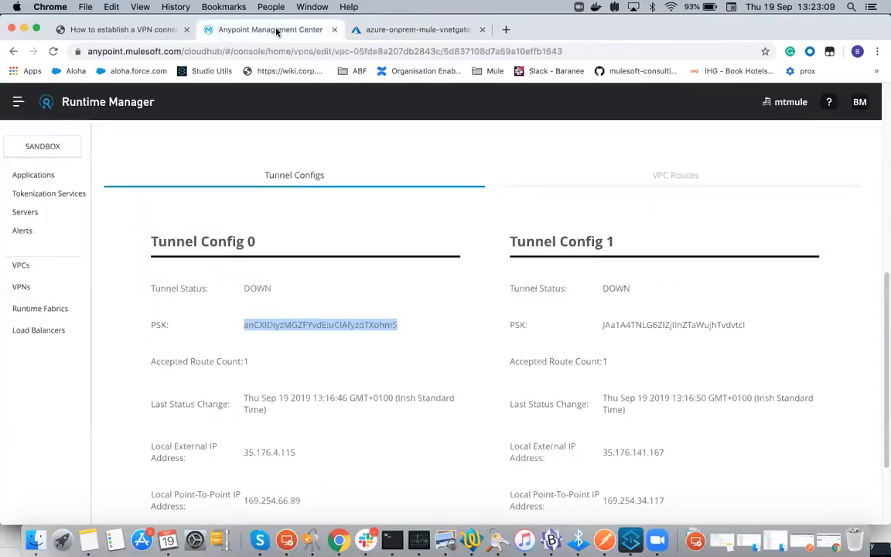
click(320, 283)
click(407, 31)
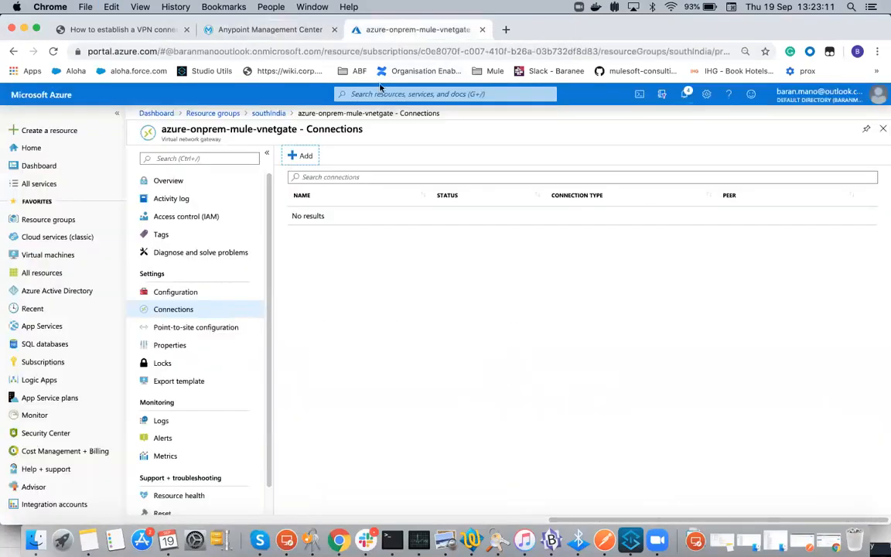
click(381, 296)
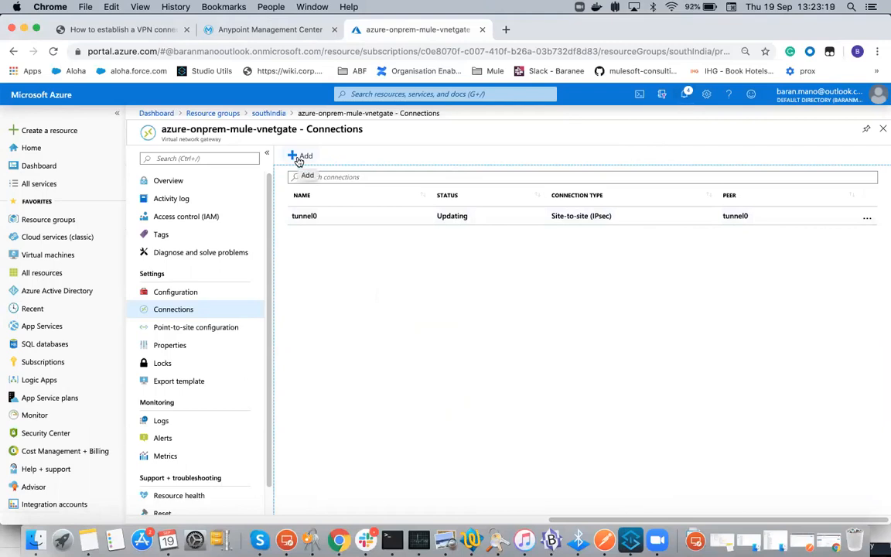
click(451, 220)
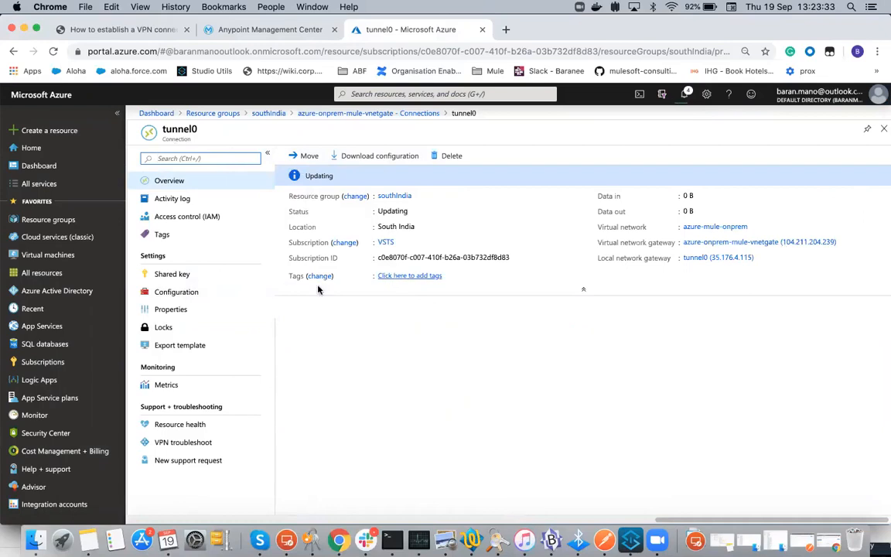
Compare the southIndia resources and vnetgate gateway against the tunnel status in Runtime Manager
click(54, 221)
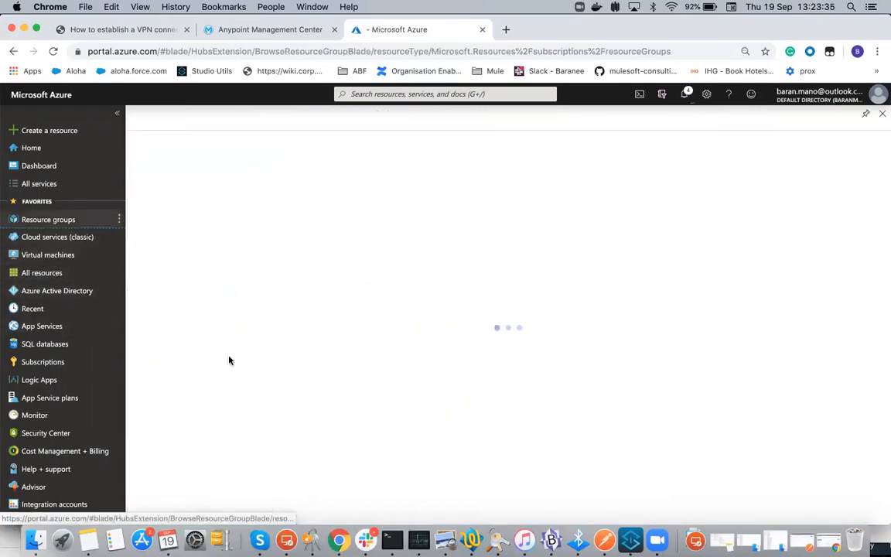
click(190, 411)
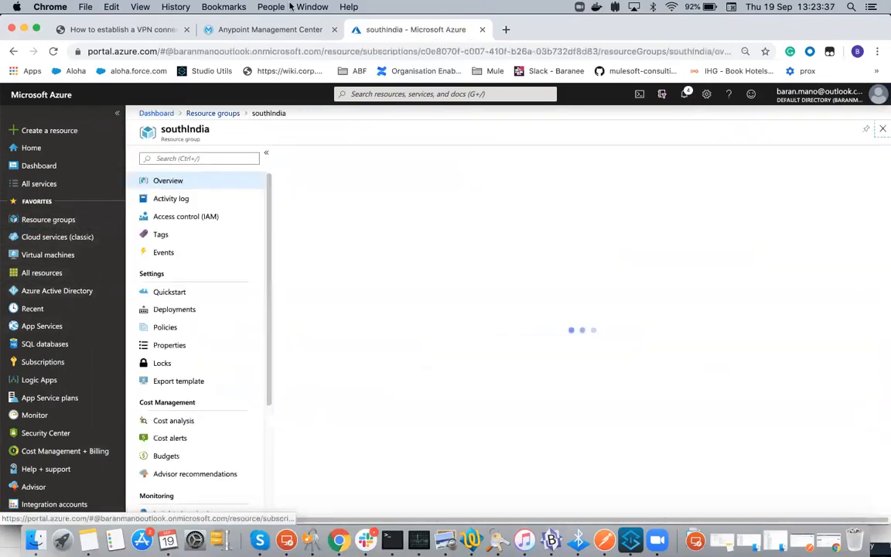
click(280, 33)
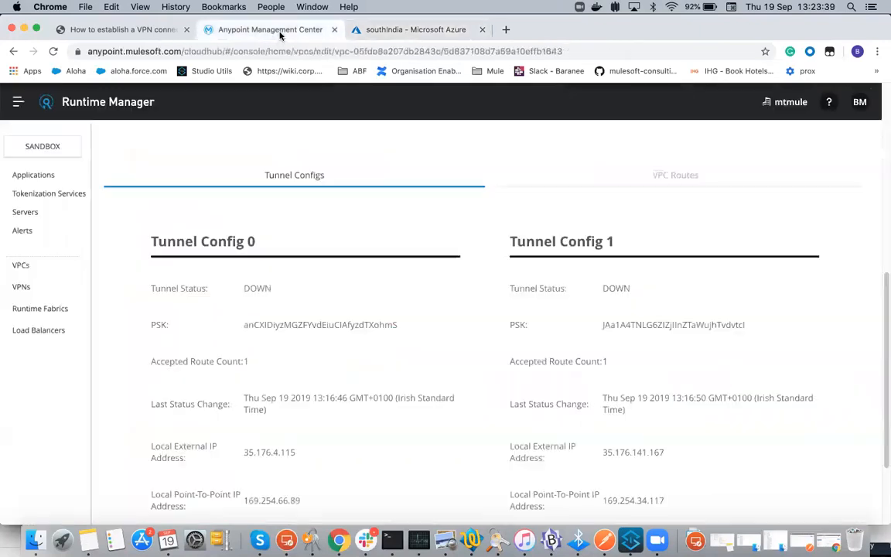
click(386, 31)
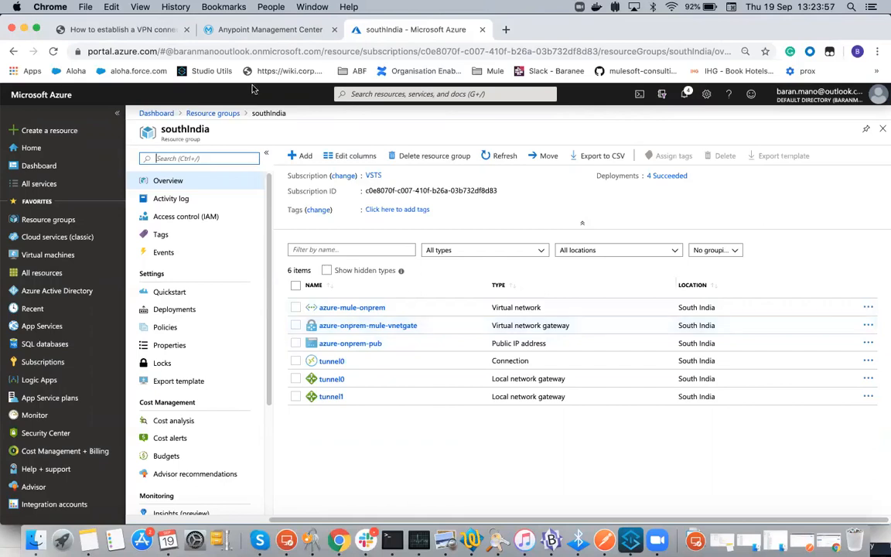
click(261, 29)
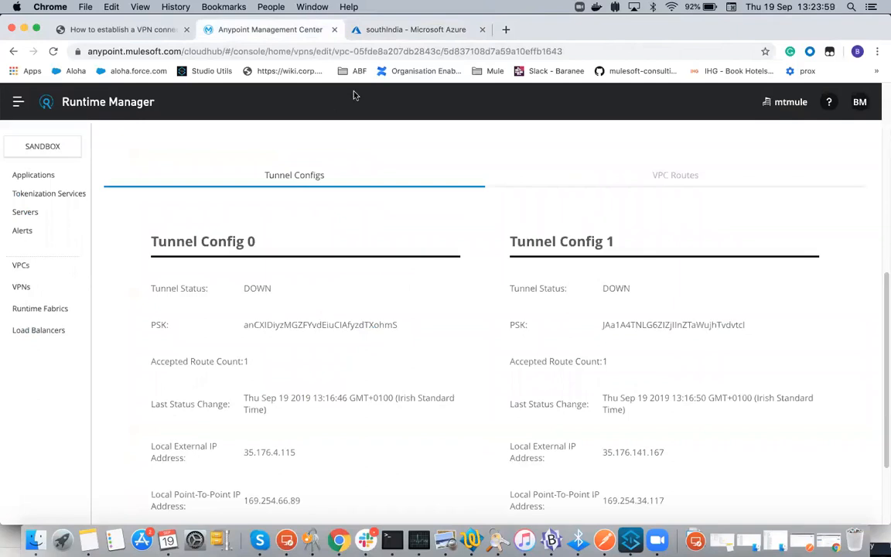
click(390, 31)
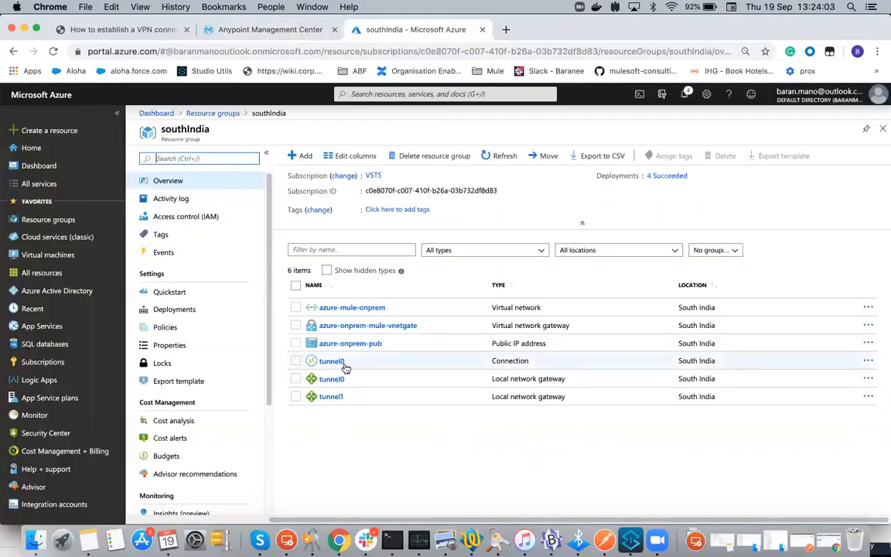
click(366, 325)
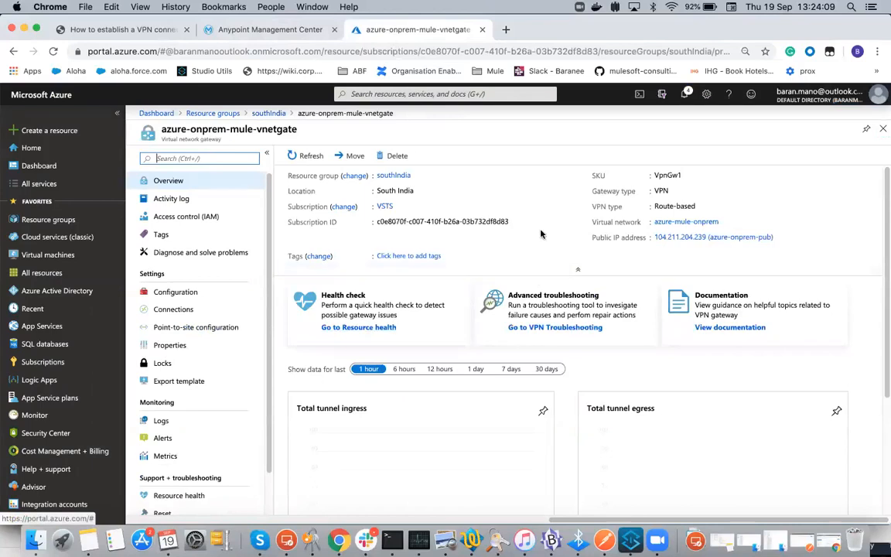
click(266, 28)
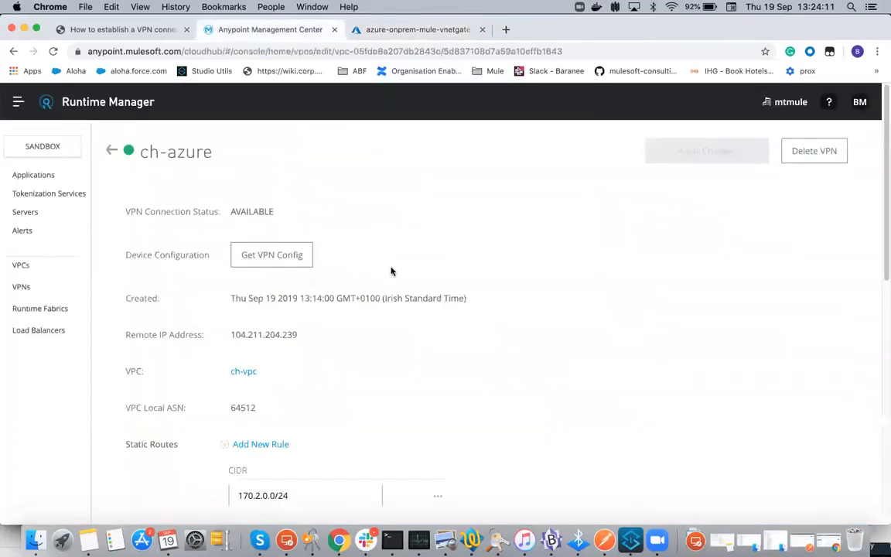
Confirm in the VPN list that ch-azure's Tunnel 1 now shows UP
click(110, 153)
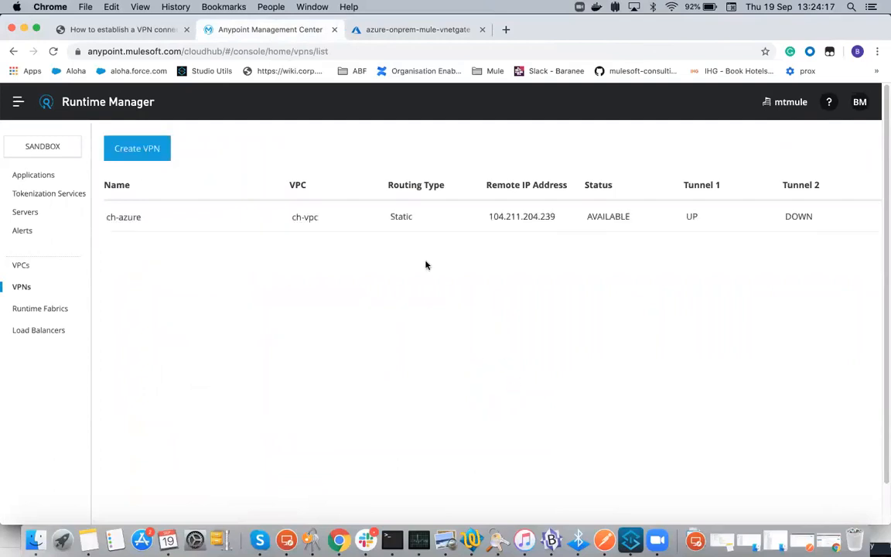
click(690, 218)
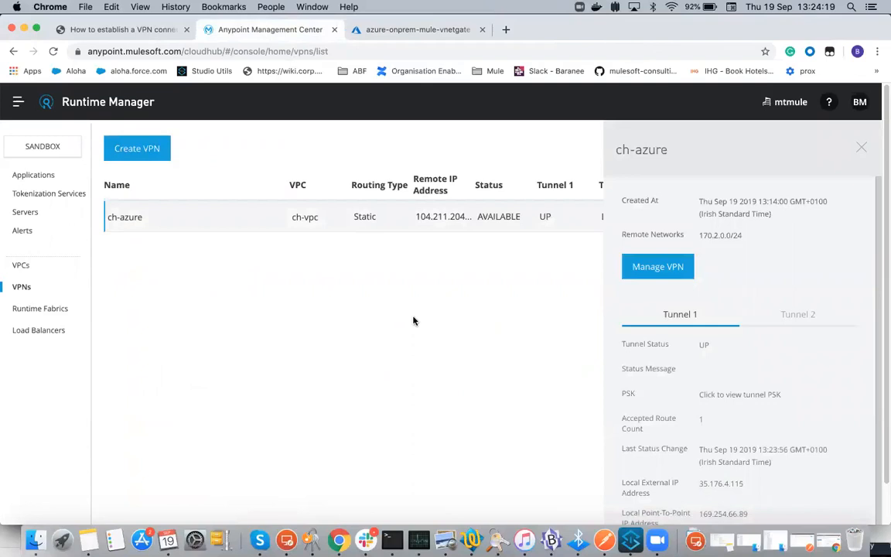
click(406, 29)
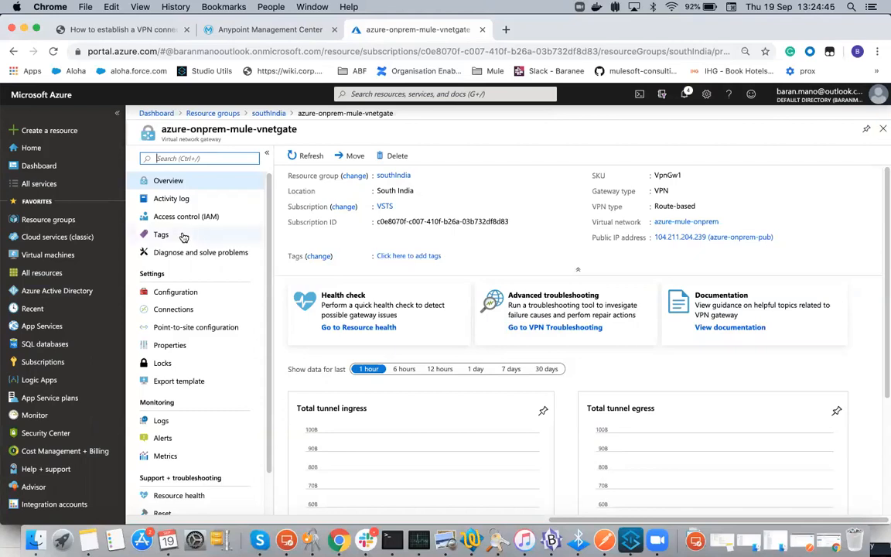
Start a Site-to-site (IPsec) connection on azure-onprem-mule-vnetgate using the tunnel1 local network gateway
click(71, 220)
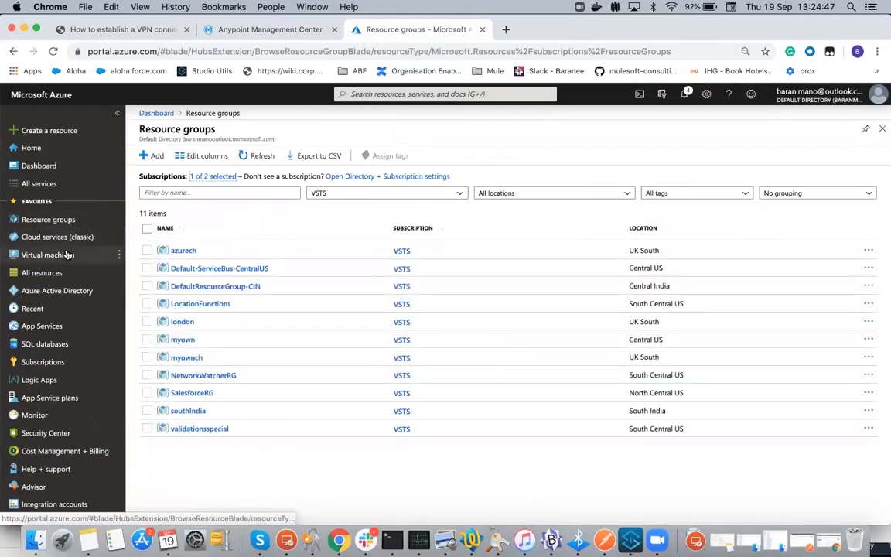
click(190, 410)
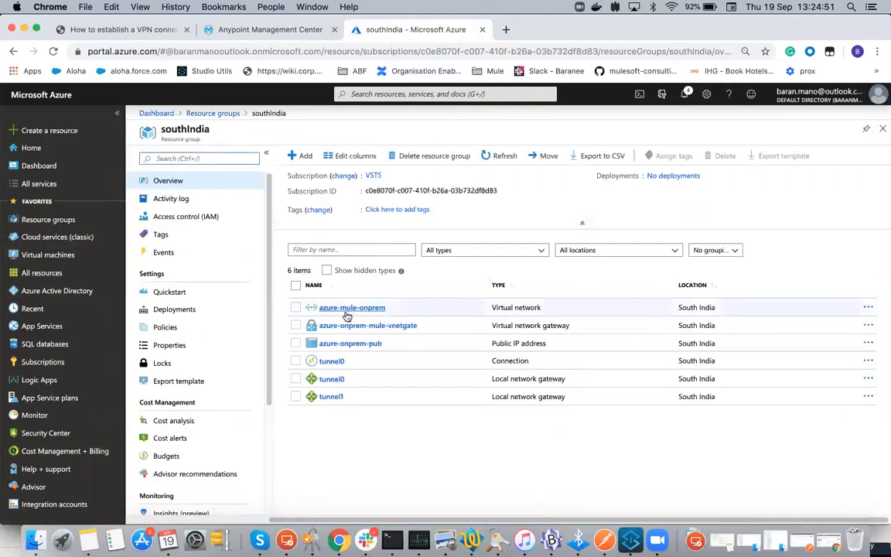
click(372, 327)
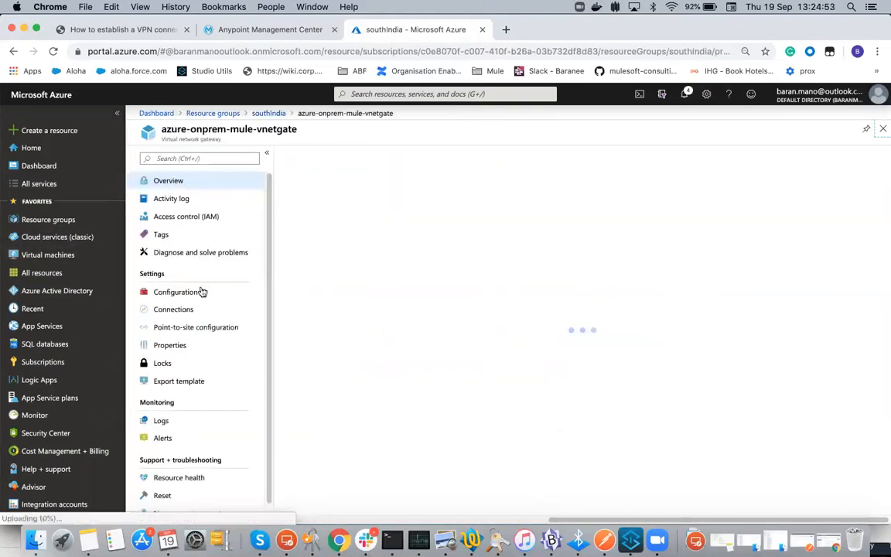
click(173, 310)
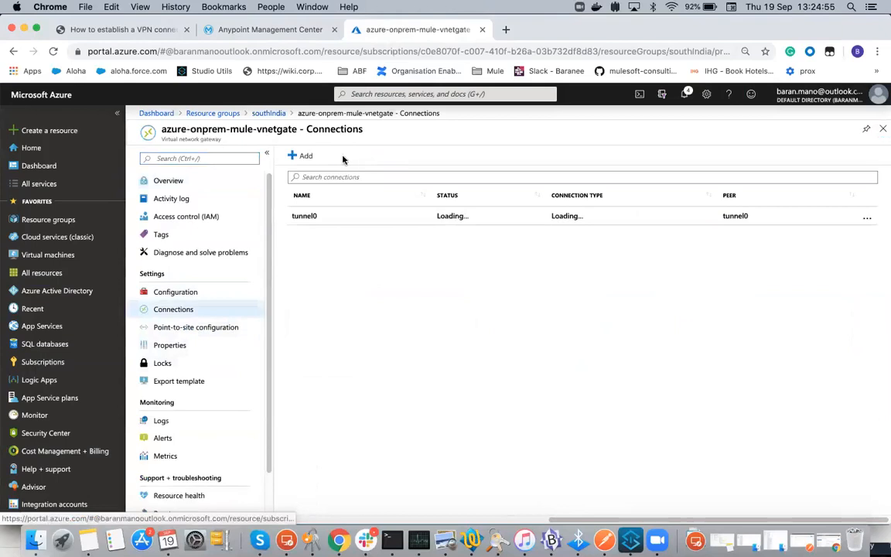
click(297, 155)
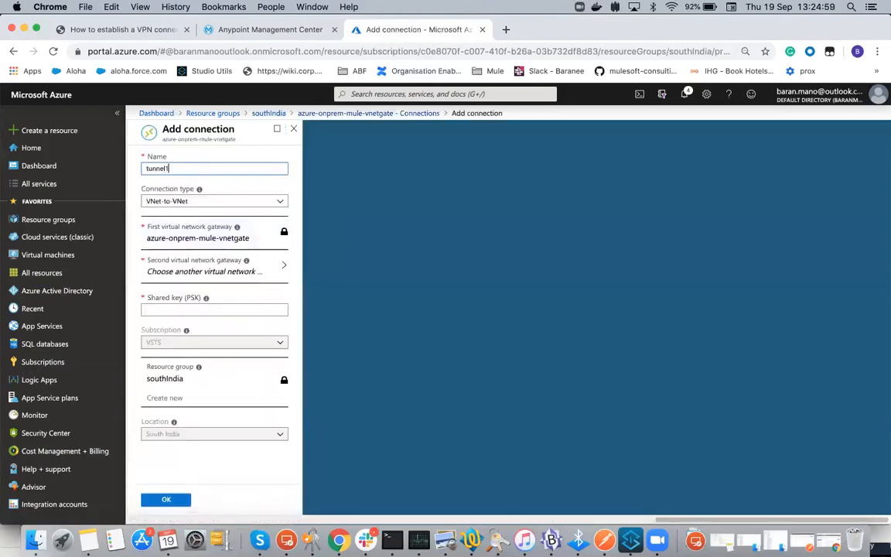
click(239, 201)
click(219, 227)
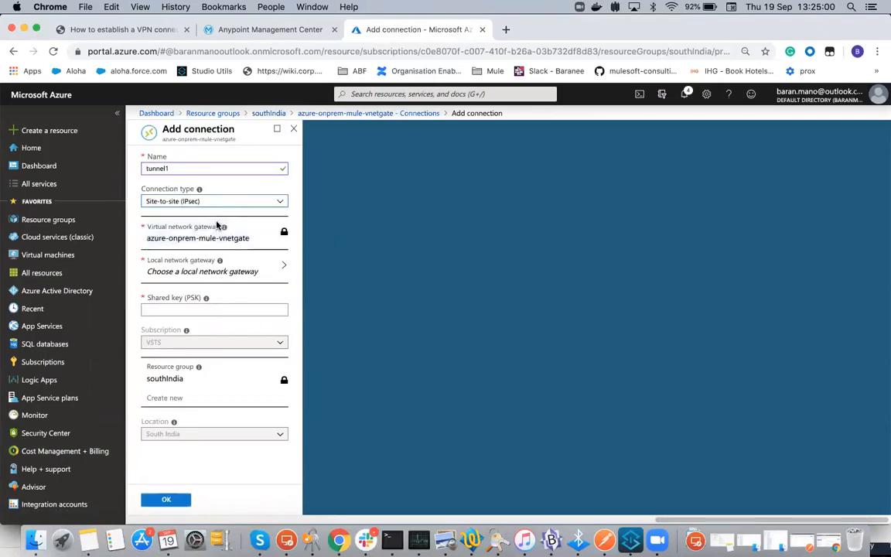
click(234, 272)
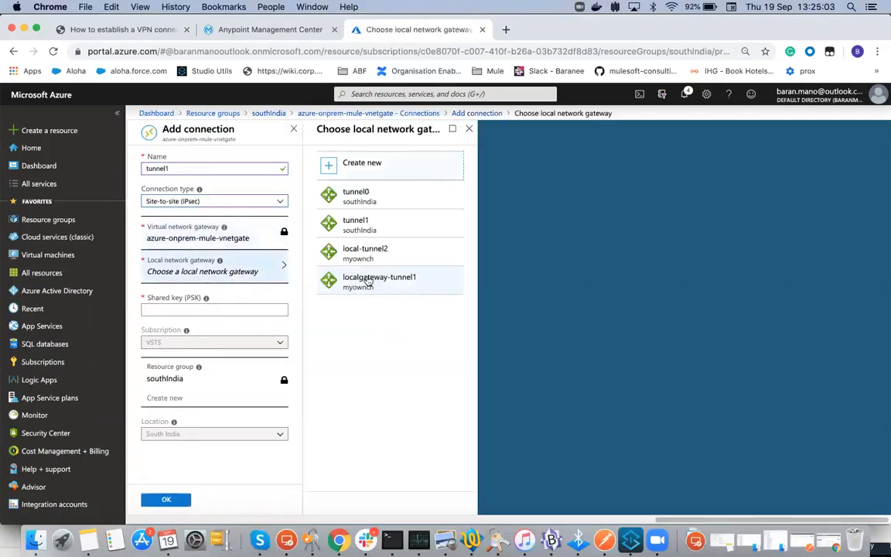
click(368, 225)
Paste ch-azure's Tunnel 2 pre-shared key from Anypoint as the shared key and create the connection
click(224, 311)
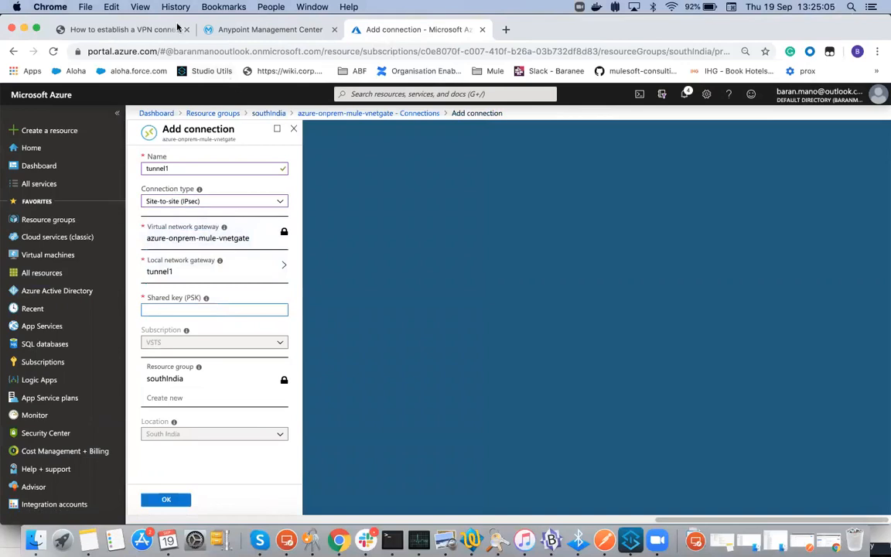
click(208, 31)
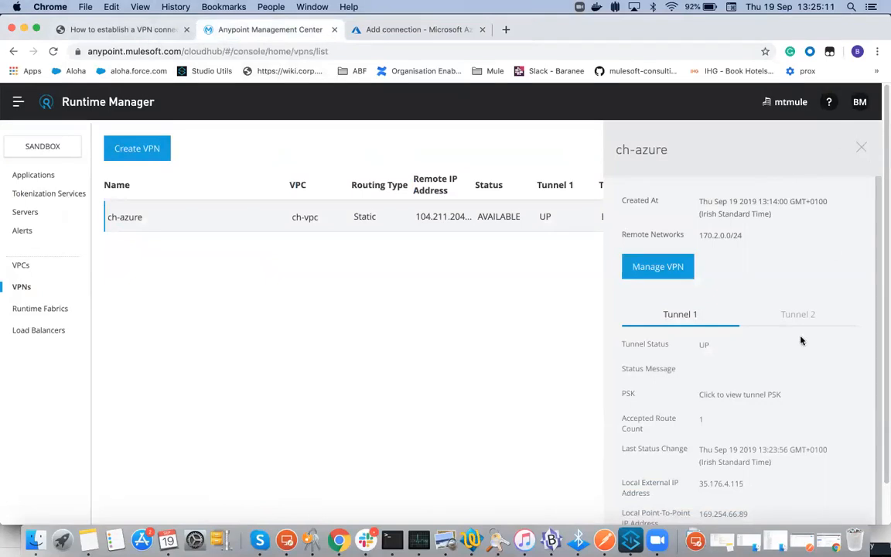
click(808, 316)
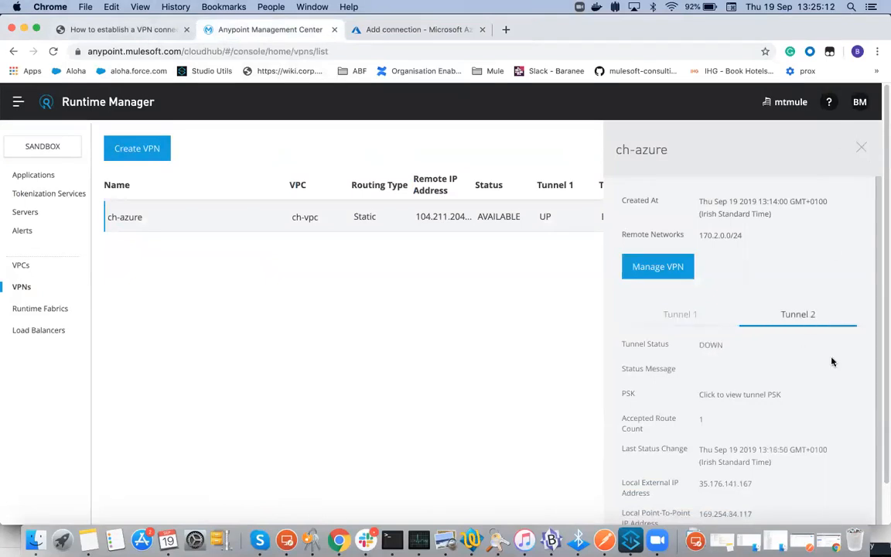
click(755, 396)
double_click(442, 218)
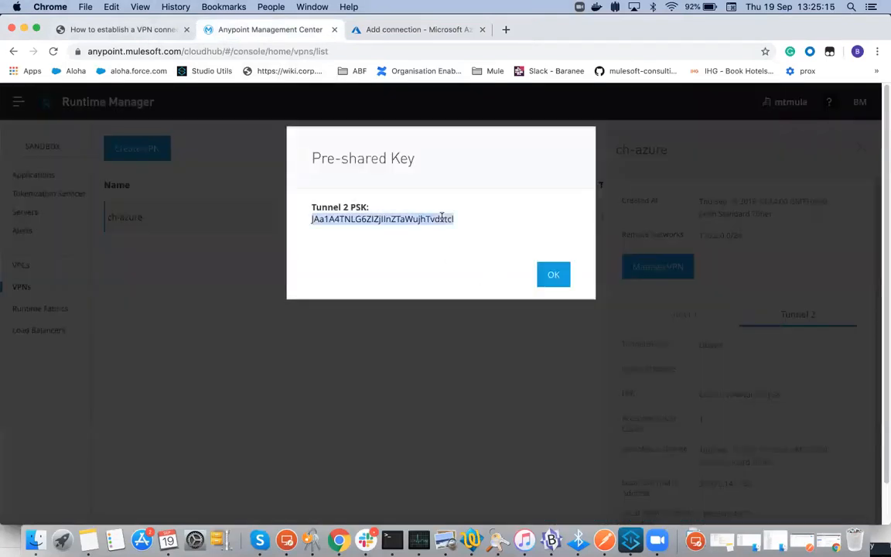
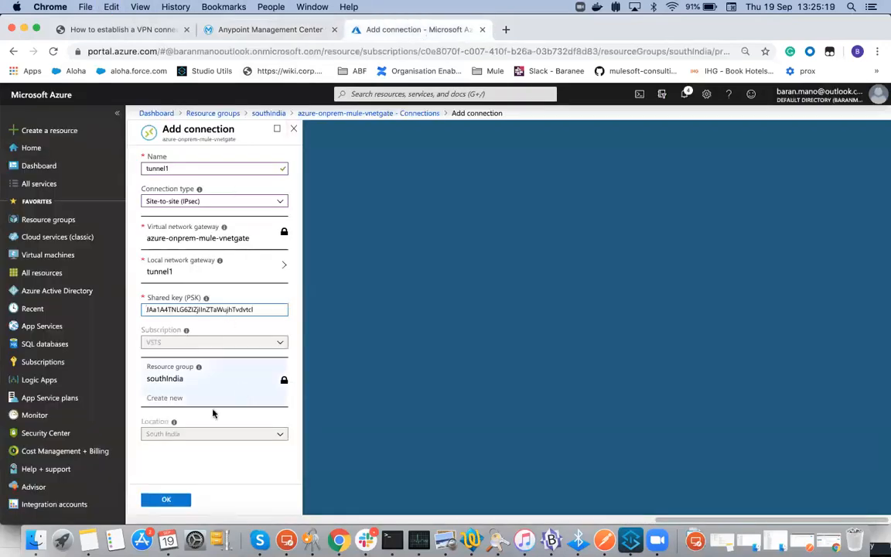
click(166, 500)
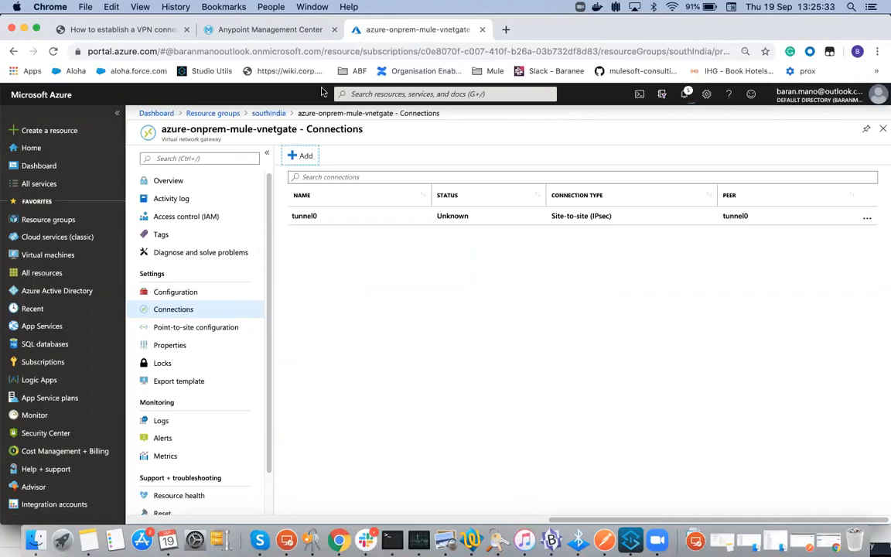
click(309, 29)
Close the Anypoint key dialog and open Azure's southIndia resource group, now listing tunnel1
click(554, 283)
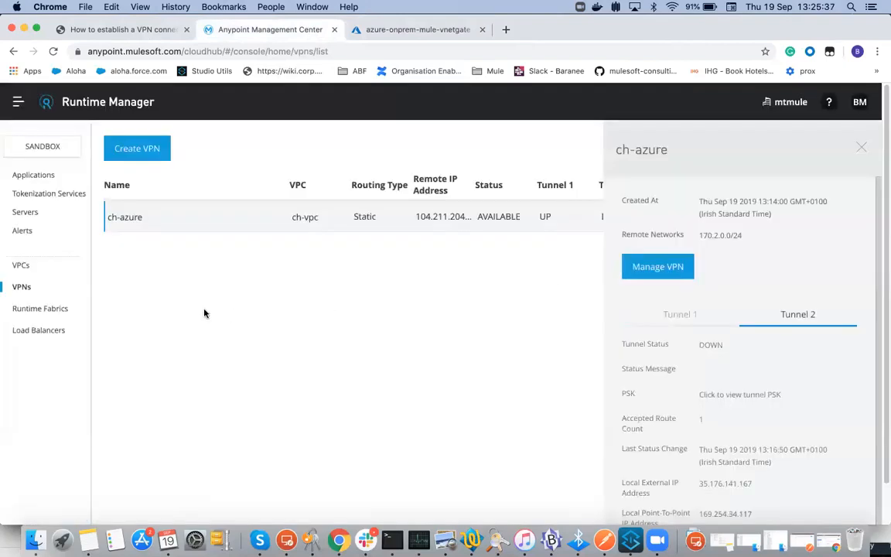
click(401, 32)
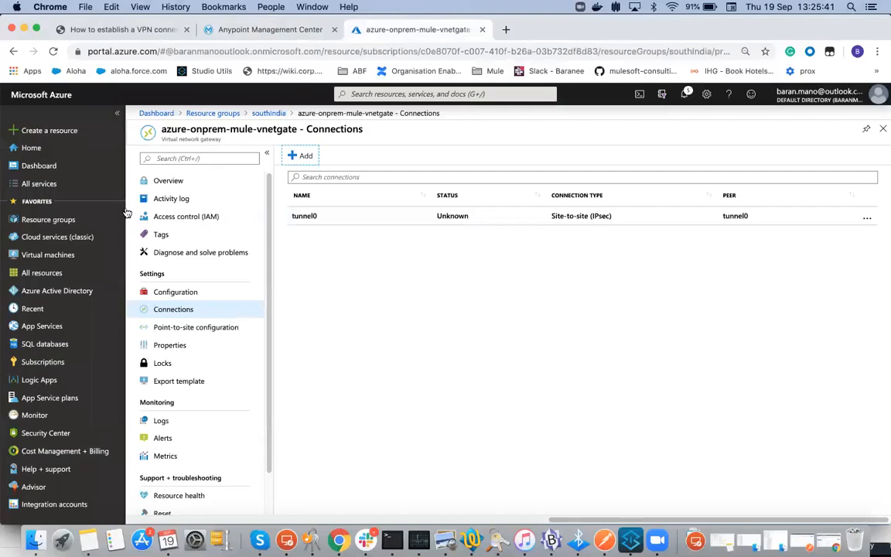
click(48, 219)
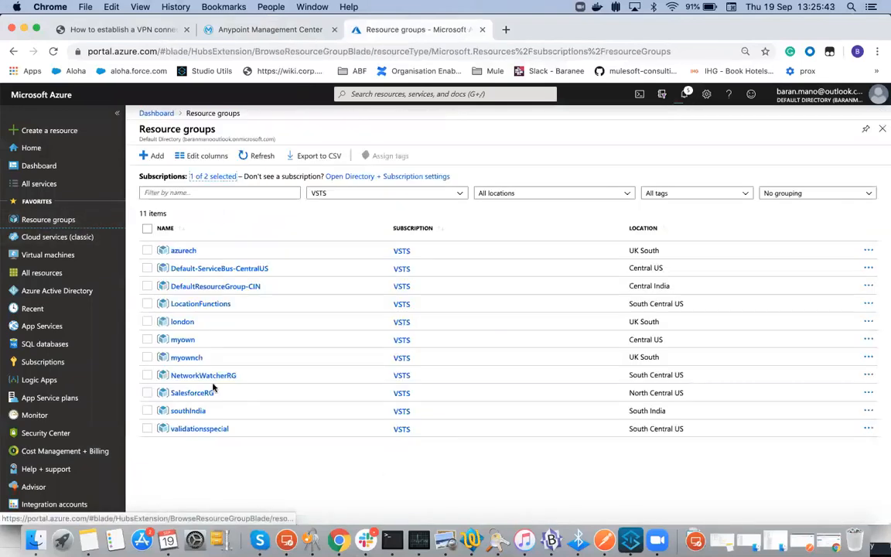
click(186, 408)
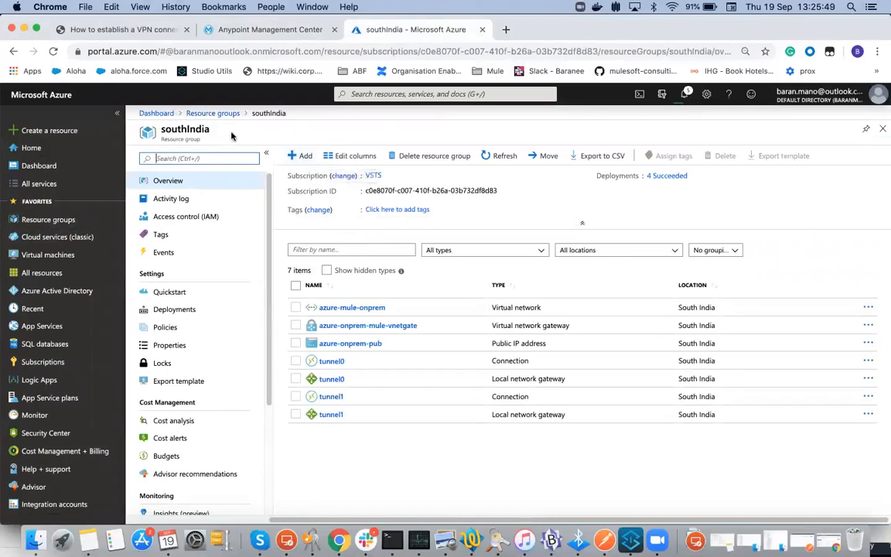
Find Microsoft Windows 10 in the Marketplace and start creating a virtual machine from it
click(305, 160)
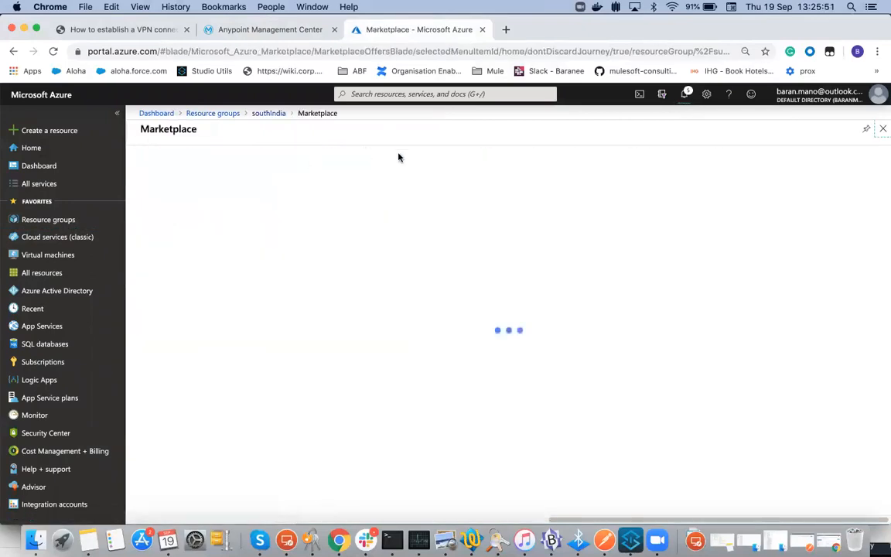
click(426, 164)
text(windows 10)
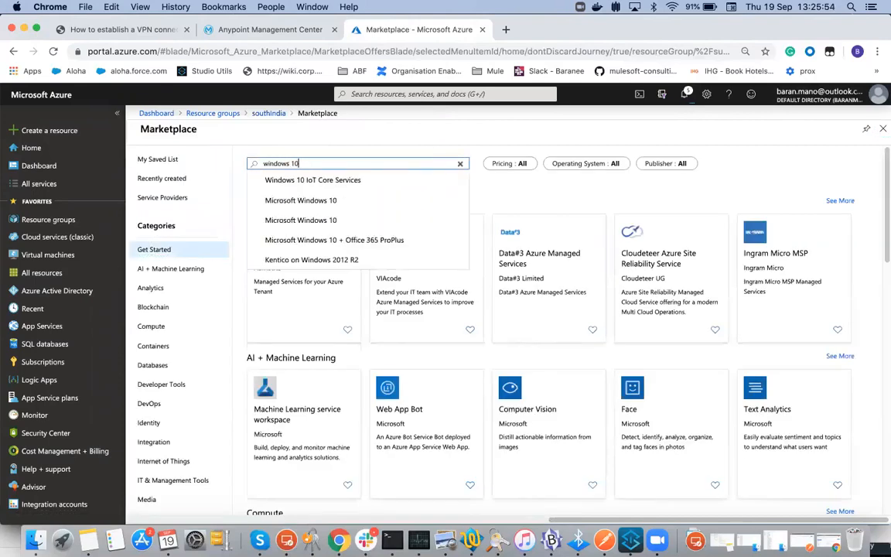
click(384, 203)
click(379, 207)
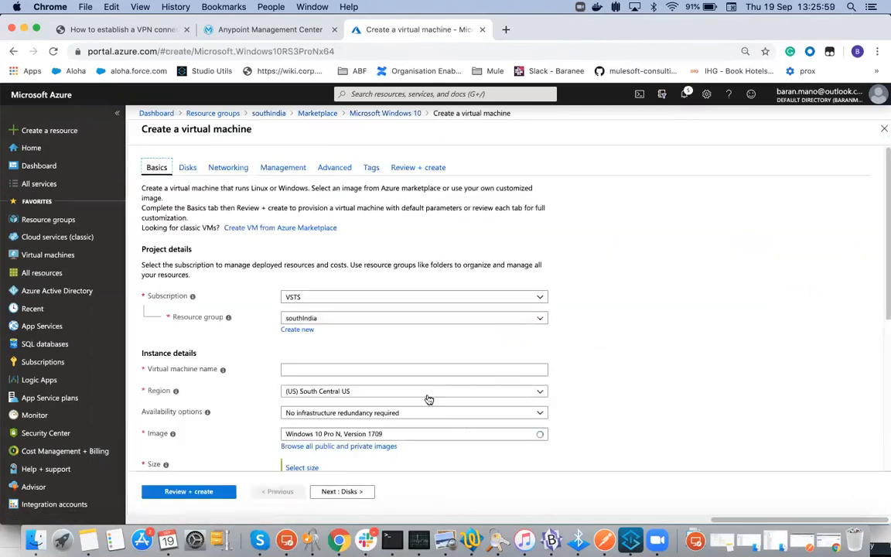
Name the VM mule-azure-vpc in region (Asia Pacific) South India with no infrastructure redundancy
click(380, 371)
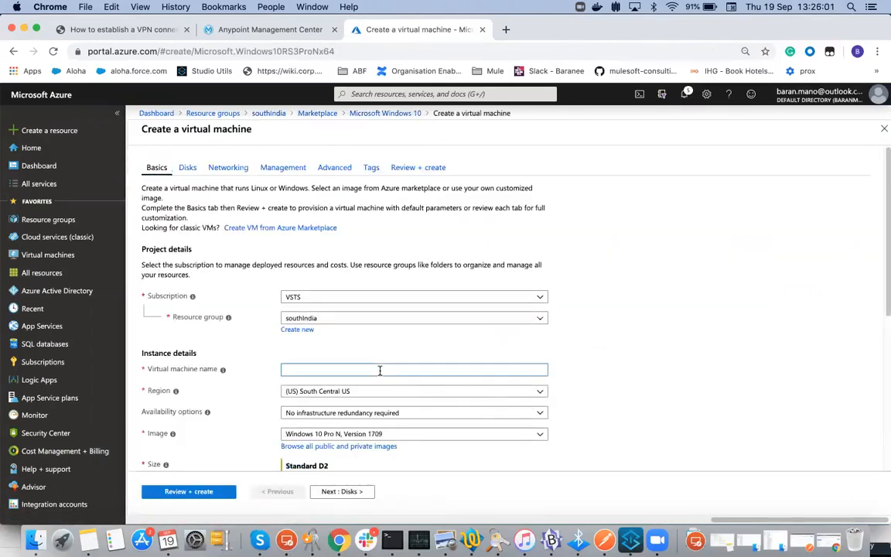
text(on-prem-mule)
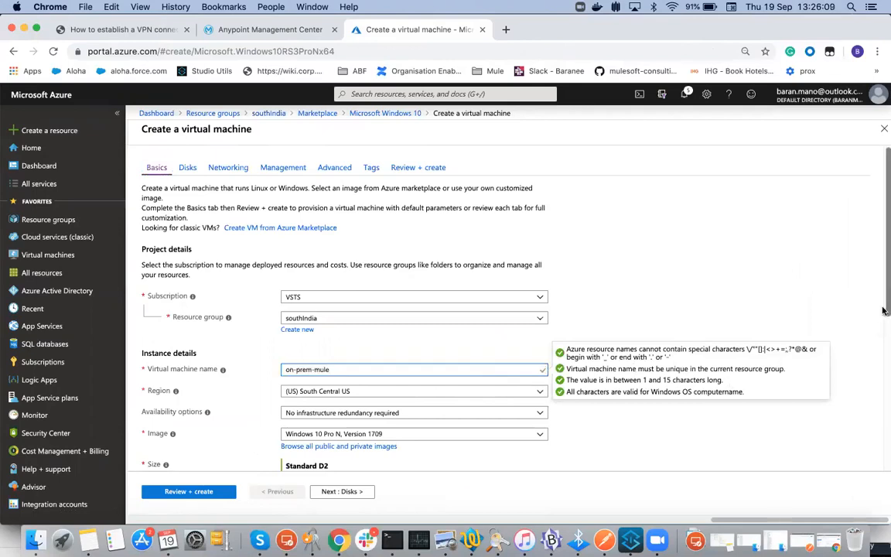
scroll(883, 341, down, 1)
scroll(883, 340, down, 5)
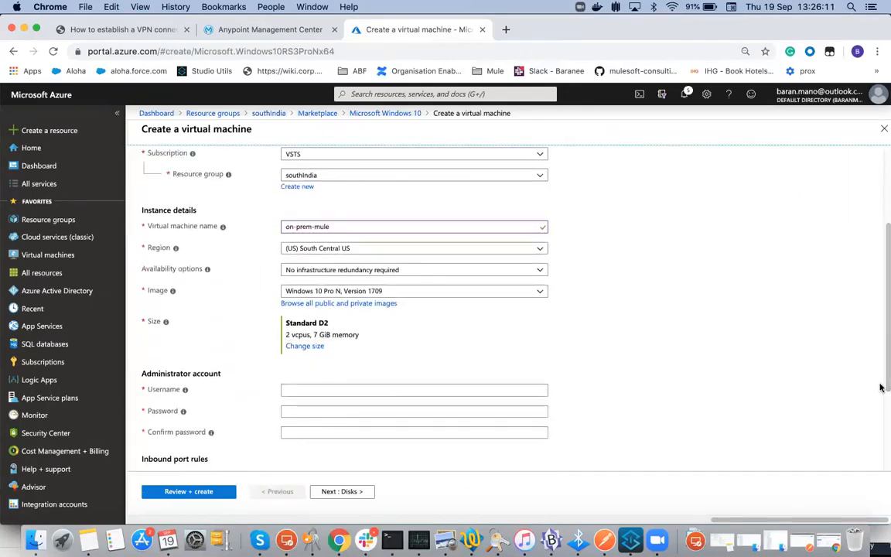
drag(338, 227, 219, 226)
text(mule-azure-vpc)
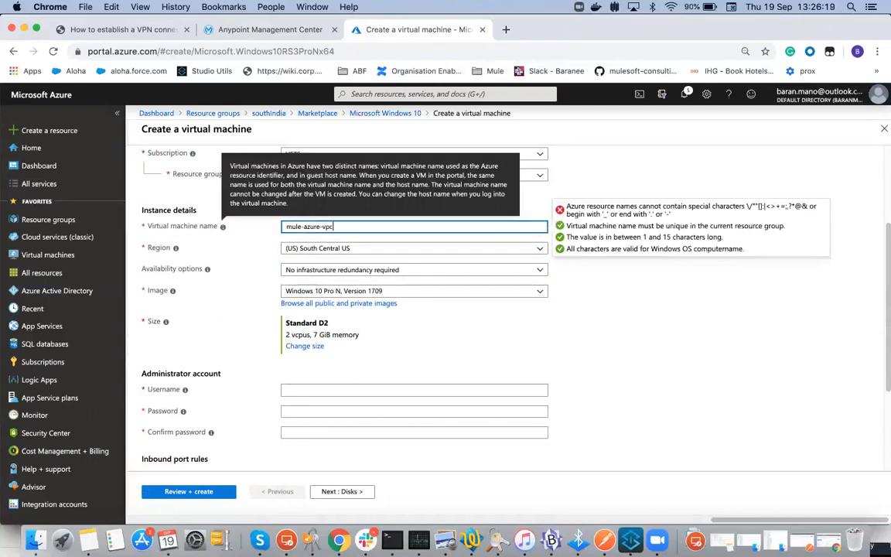
click(541, 250)
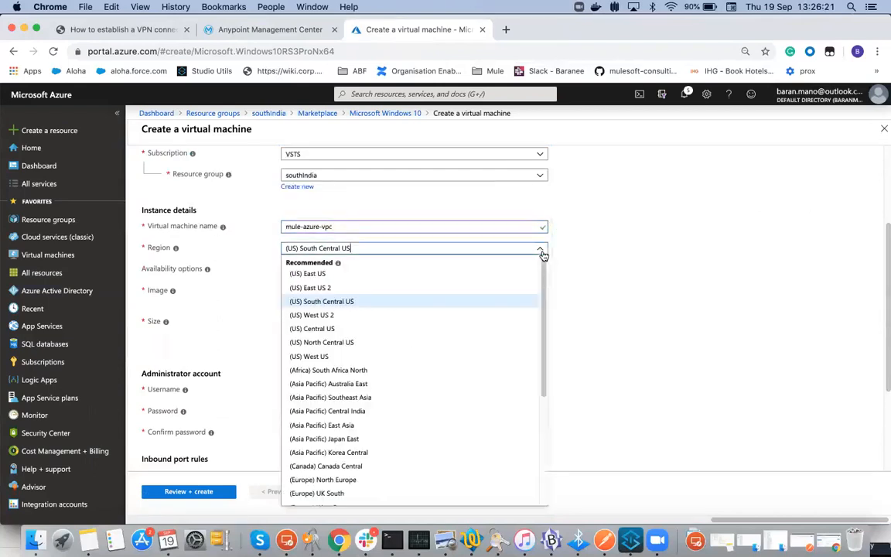
click(543, 423)
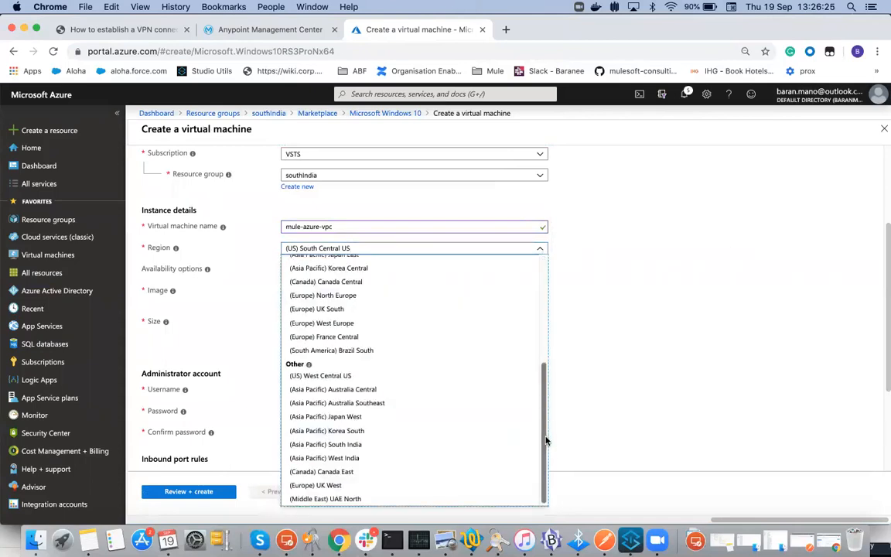
mouse_move(545, 440)
mouse_down()
mouse_move(546, 334)
mouse_move(549, 457)
mouse_up()
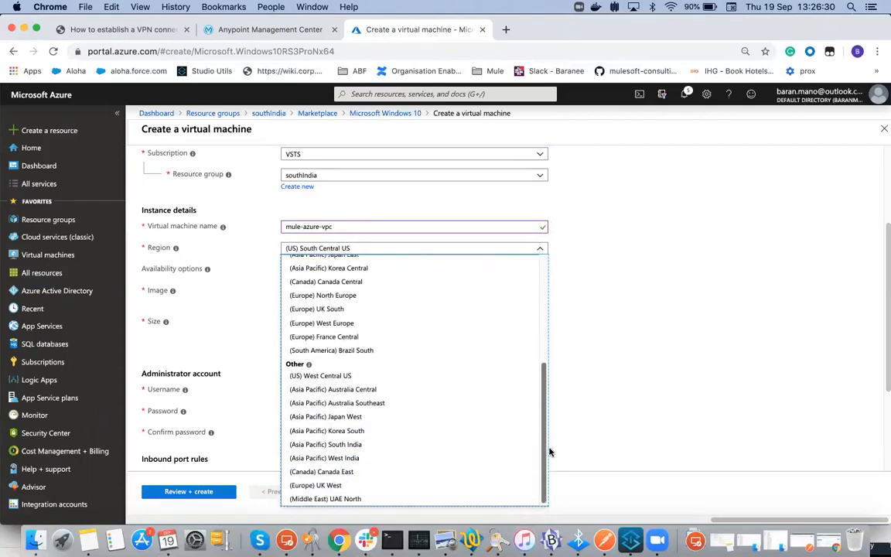
click(397, 449)
click(539, 270)
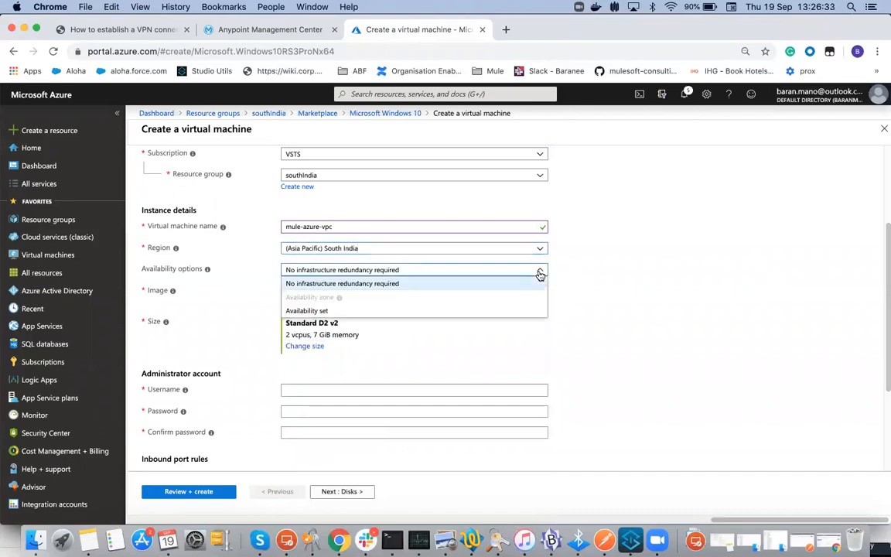
click(600, 279)
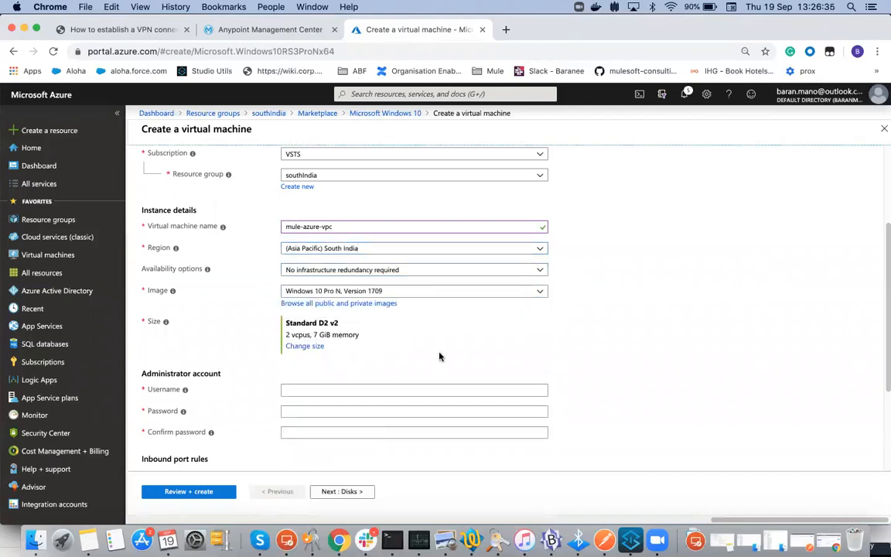
Enter the administrator username, password and password confirmation
click(363, 388)
text(baranee)
key(Tab)
text(P•••••)
key(Tab)
text(••••••••••••••)
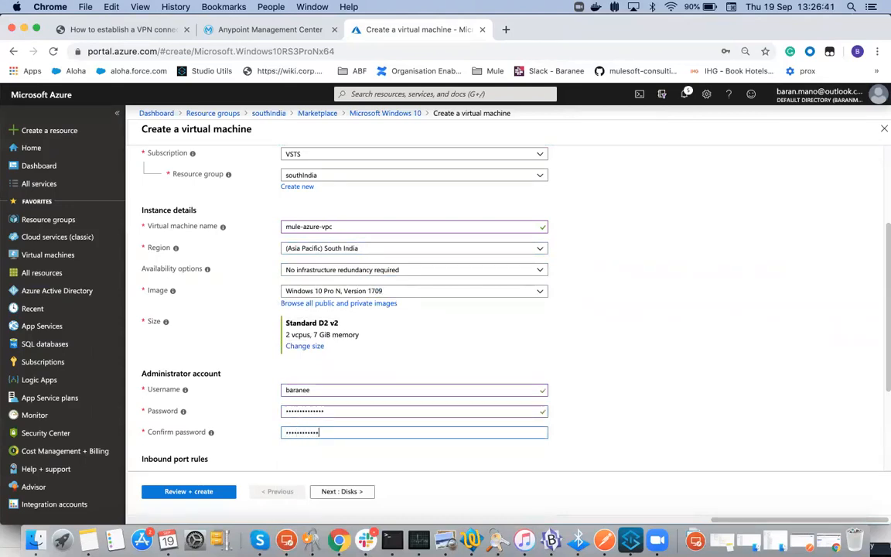
Allow RDP (3389), SSH (22), HTTPS (443) and HTTP (80) as public inbound ports
click(336, 491)
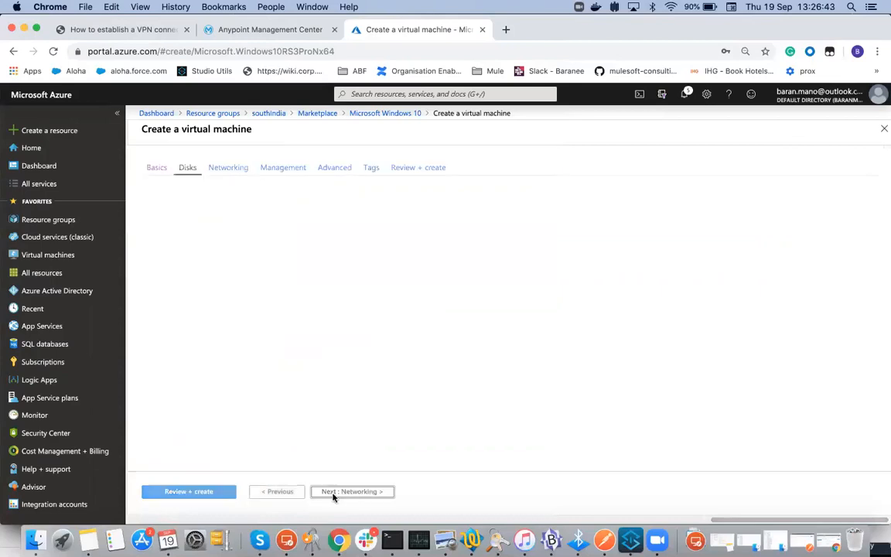
click(371, 493)
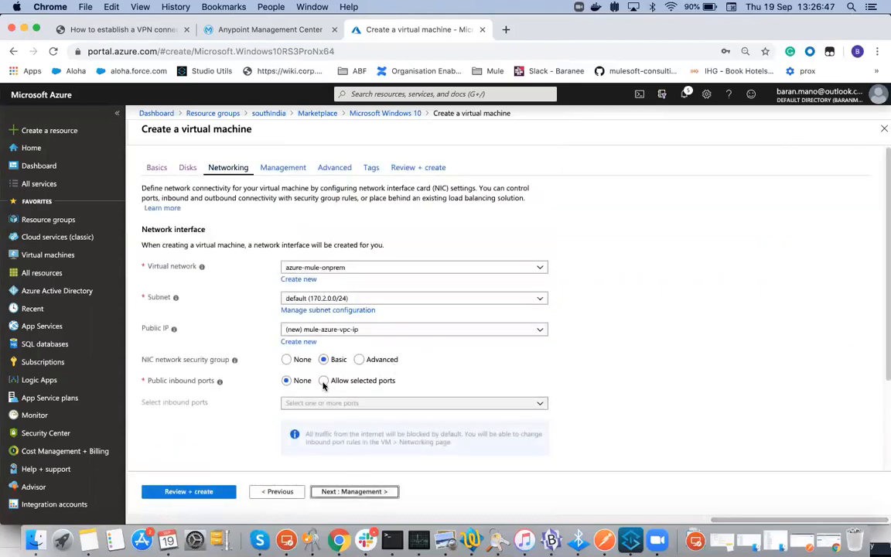
click(324, 379)
click(532, 402)
click(291, 457)
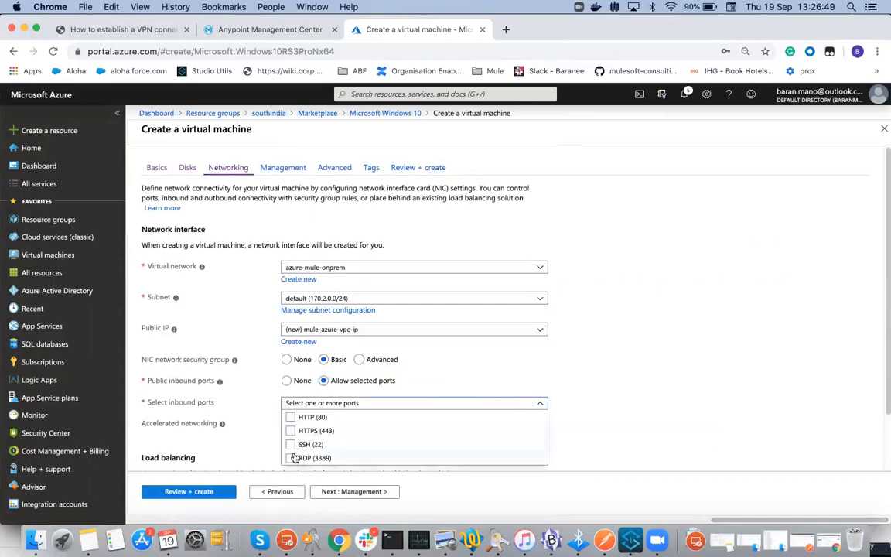
click(290, 444)
click(291, 430)
click(291, 417)
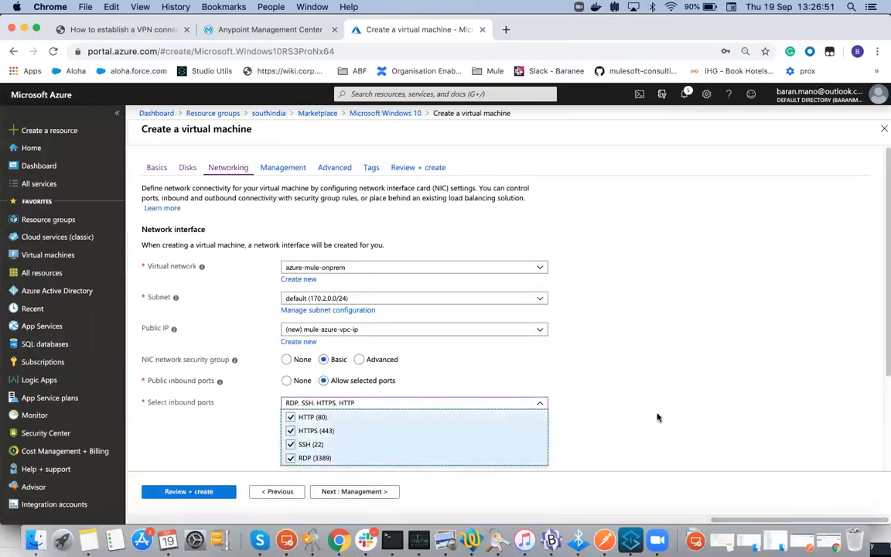
click(657, 418)
Skip to Review + create and submit the mule-azure-vpc deployment
click(329, 491)
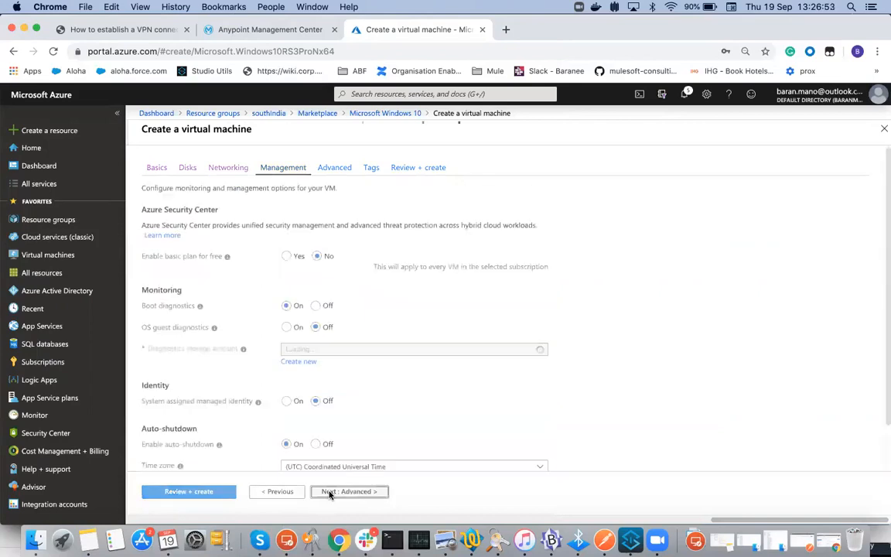
click(198, 493)
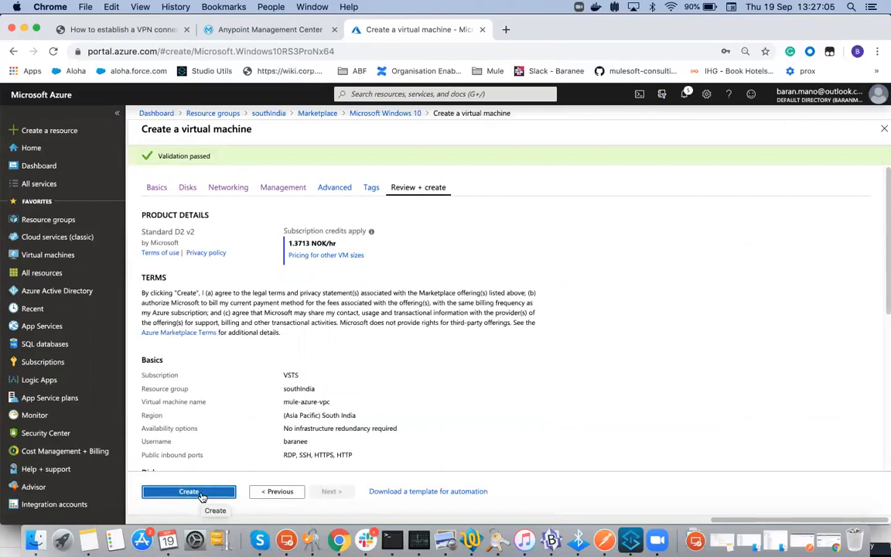
click(200, 492)
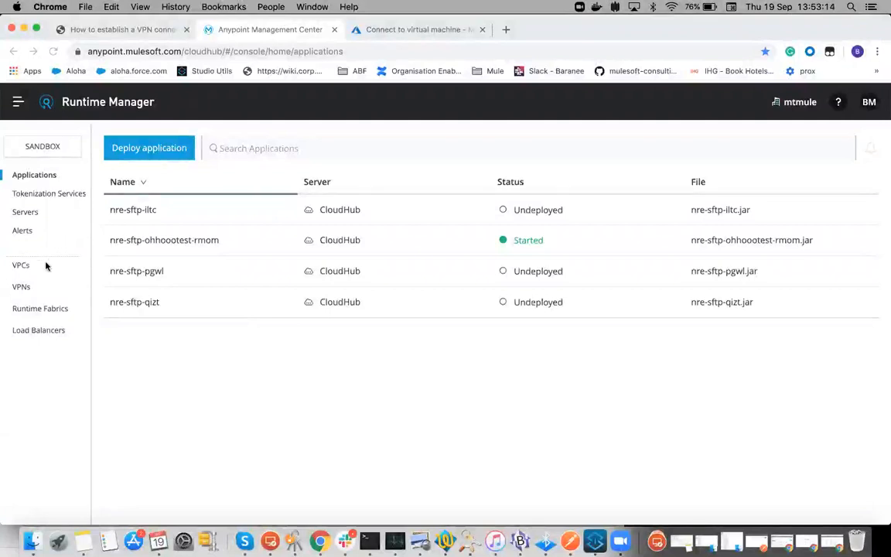
Verify ch-azure's Tunnel 1 and Tunnel 2 both show UP, then go to the remote Windows desktop
click(18, 288)
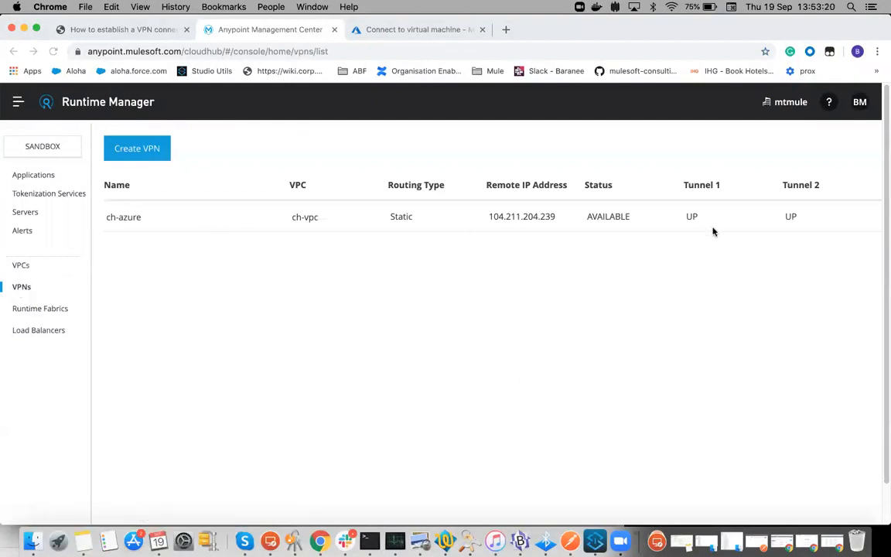
drag(688, 222, 802, 220)
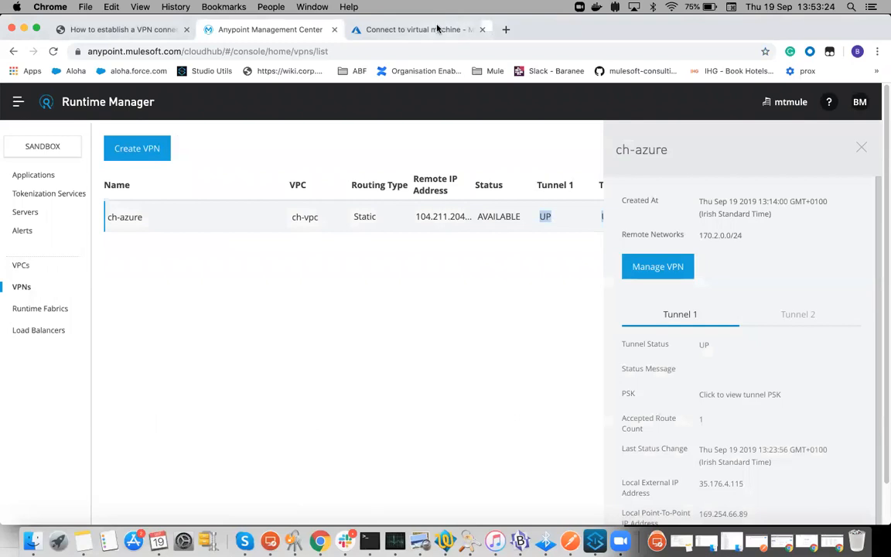
click(436, 28)
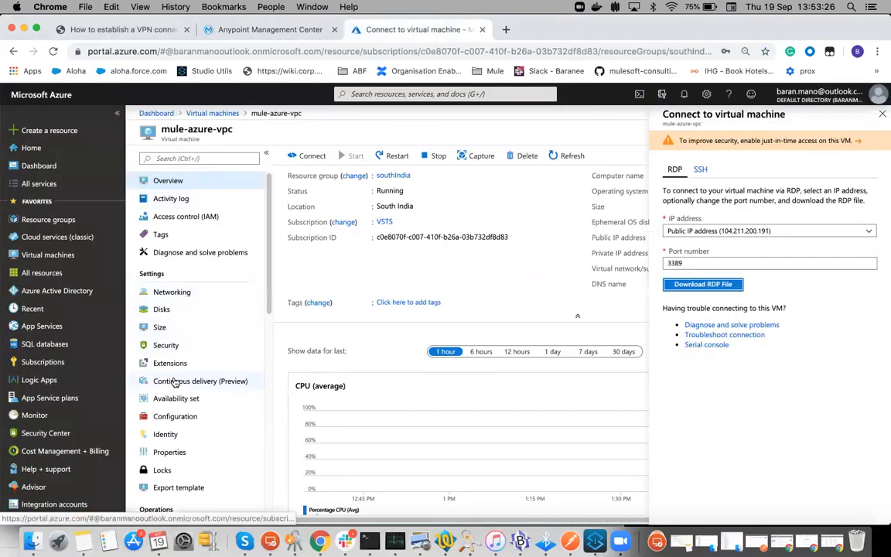
click(51, 220)
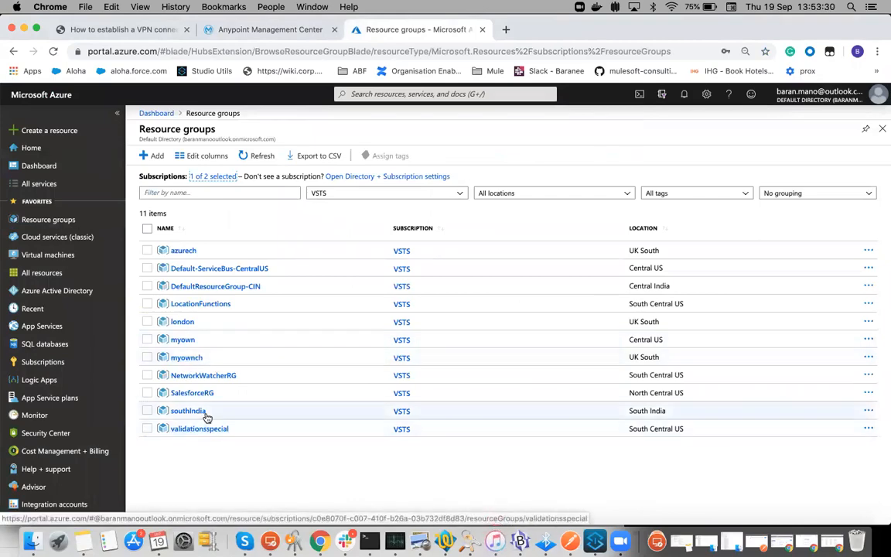
key(ctrl+Right)
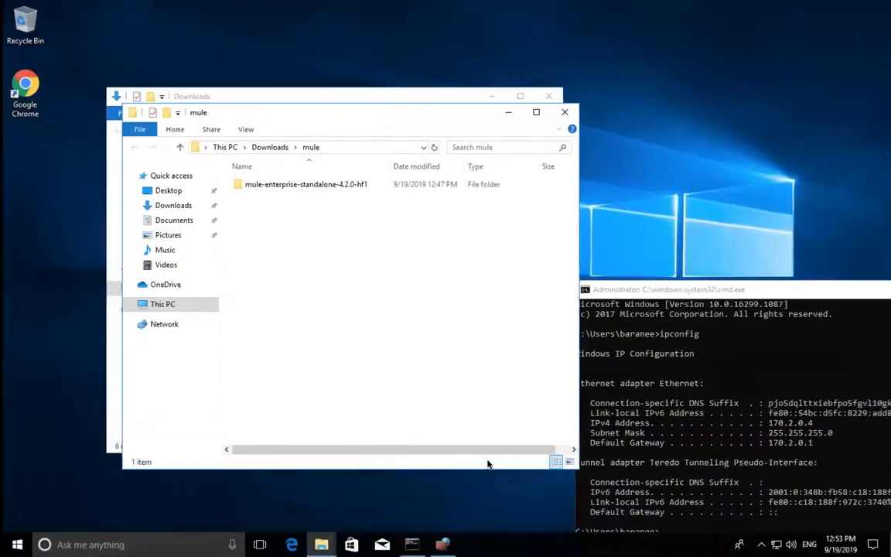
Copy the 13 runtime items from mule-enterprise-standalone-4.2.0-hf1 up into the mule folder
double_click(340, 188)
click(334, 187)
shift+click(365, 337)
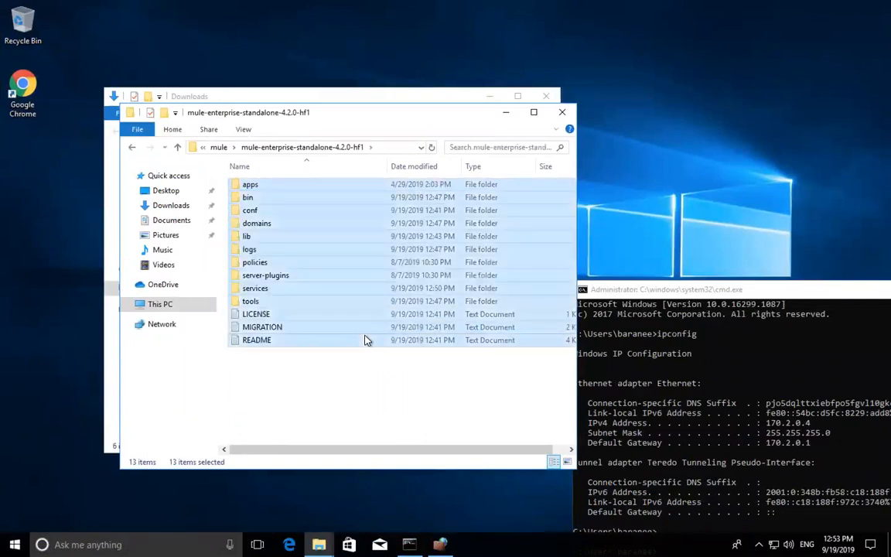
key(super+a)
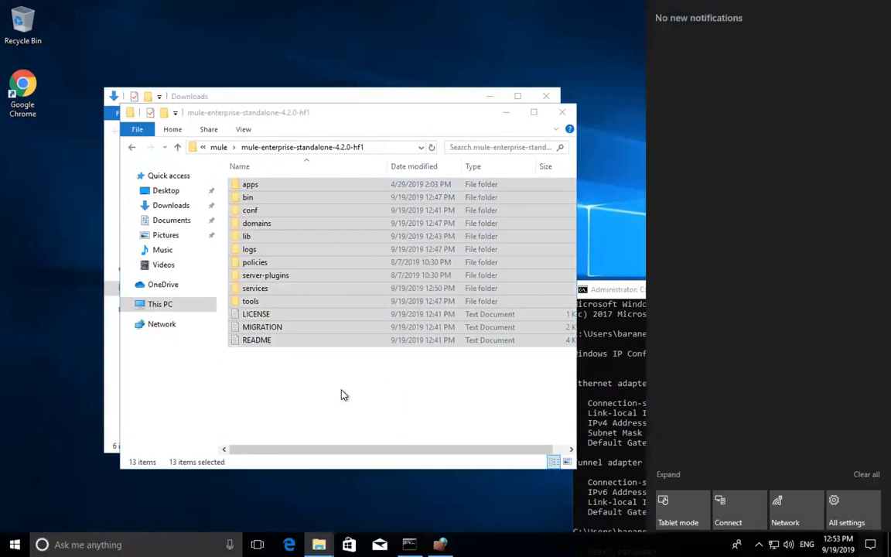
click(344, 395)
click(219, 147)
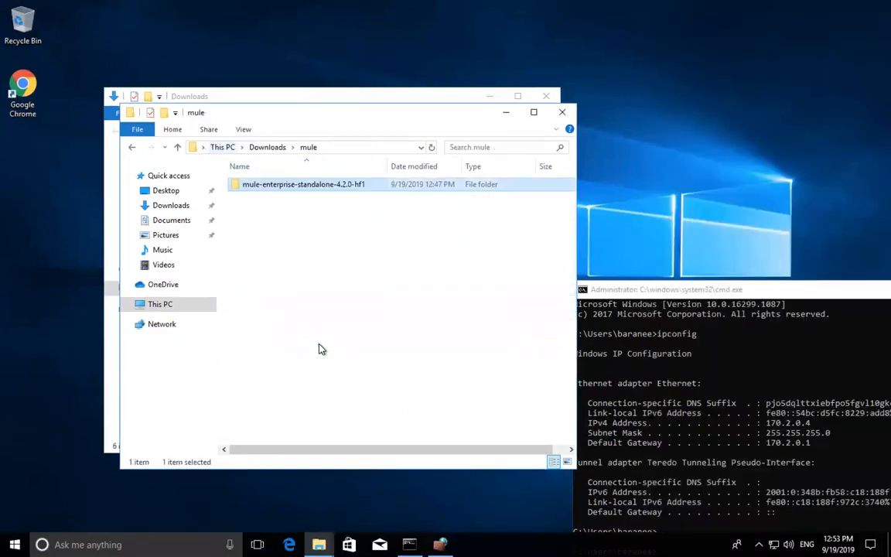
click(327, 349)
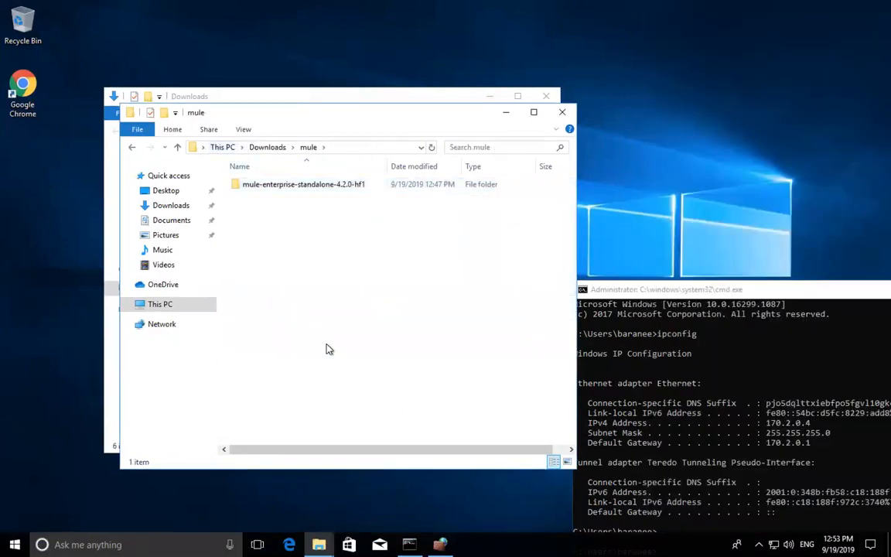
right_click(326, 349)
click(277, 206)
double_click(279, 187)
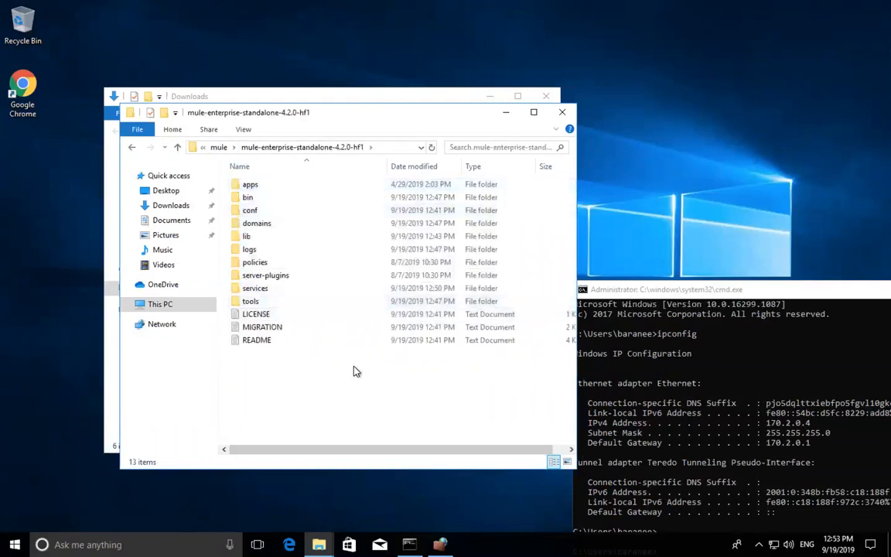
key(ctrl+a)
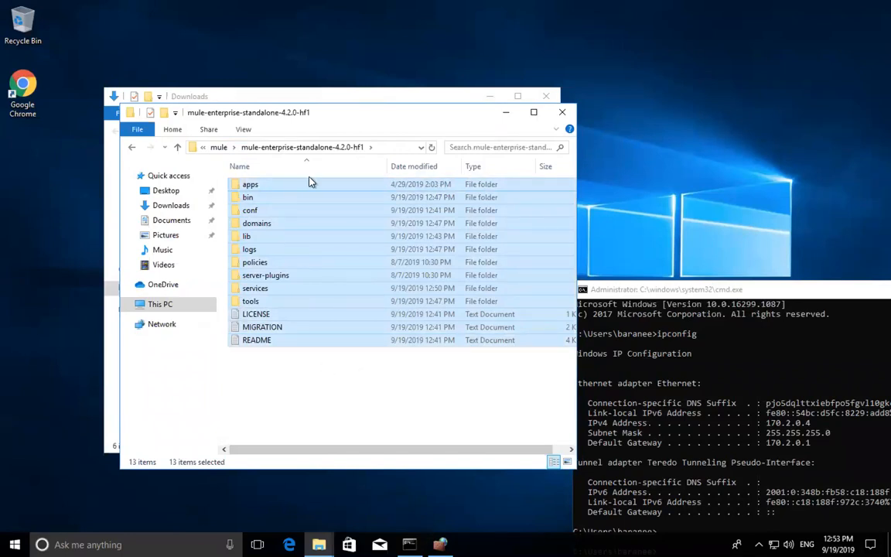
key(BackSpace)
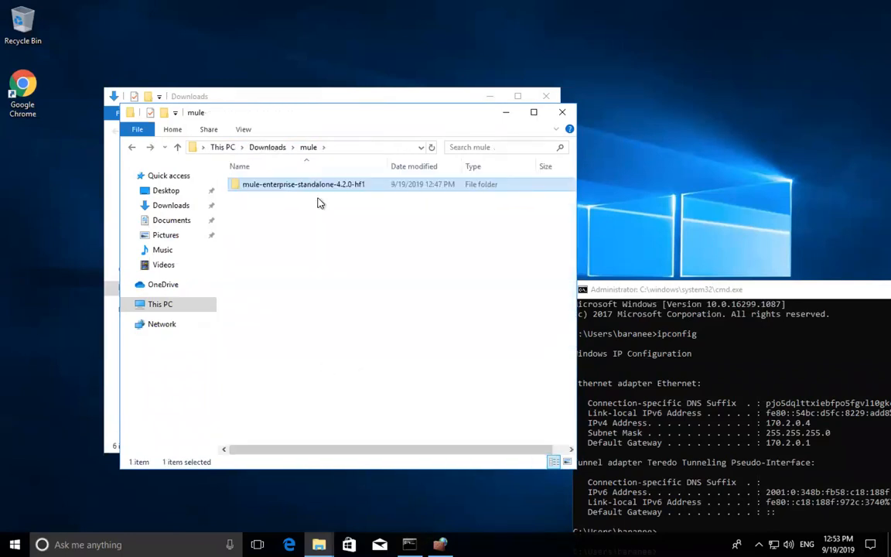
key(ctrl+v)
Move the mule folder from Downloads to the root of drive C: and open it
right_click(349, 272)
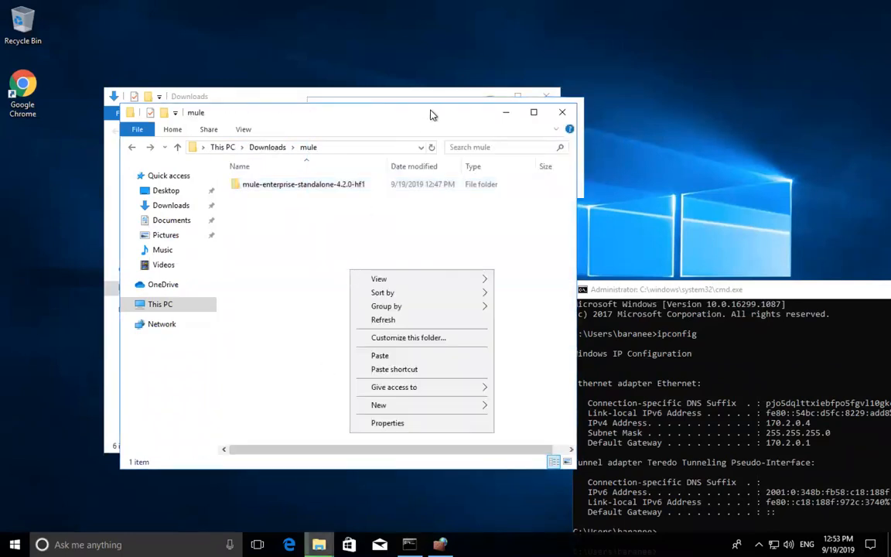
drag(435, 109, 440, 253)
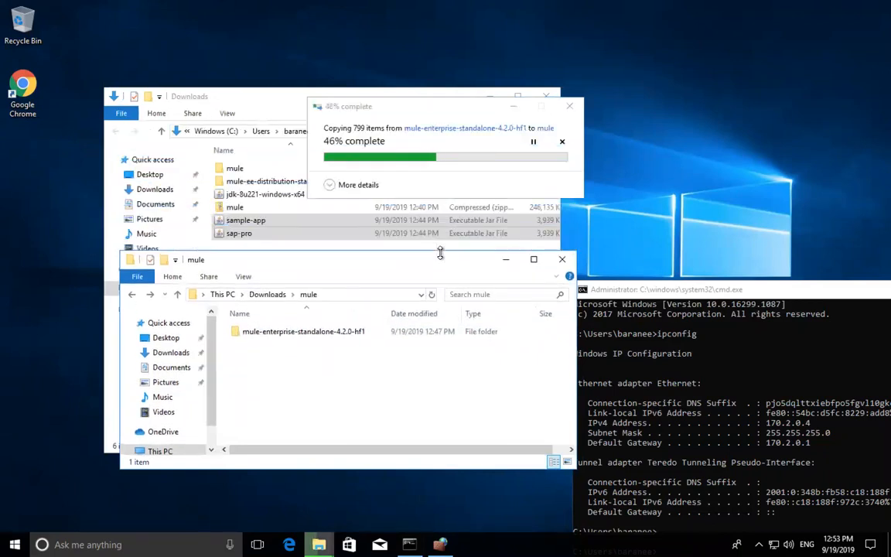
drag(690, 292, 661, 87)
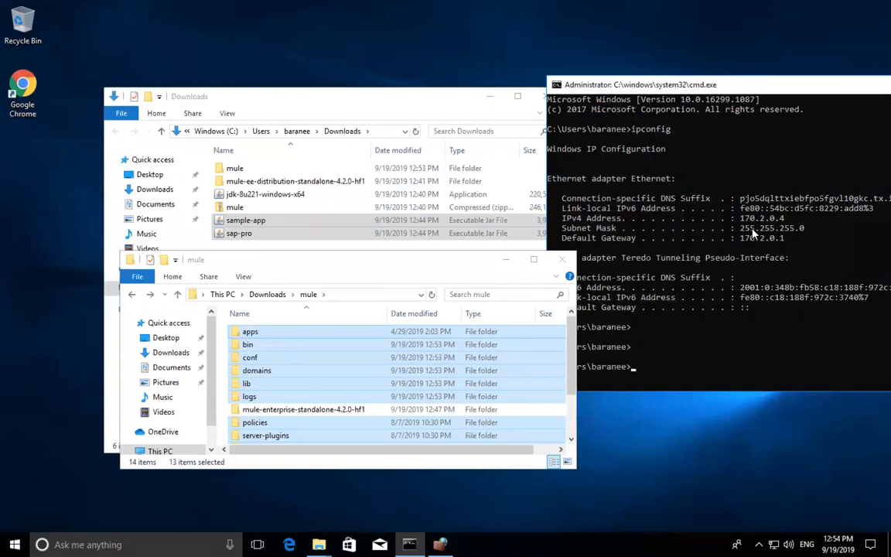
drag(303, 264, 293, 172)
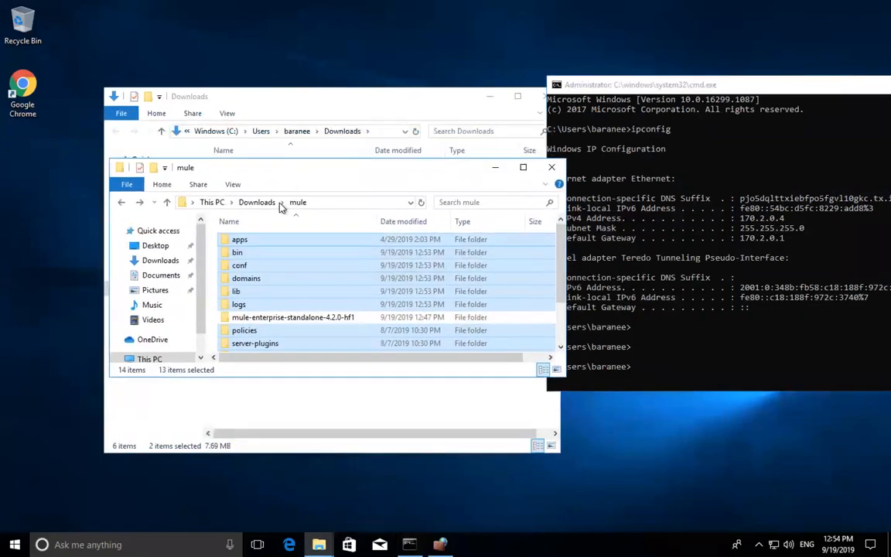
click(259, 203)
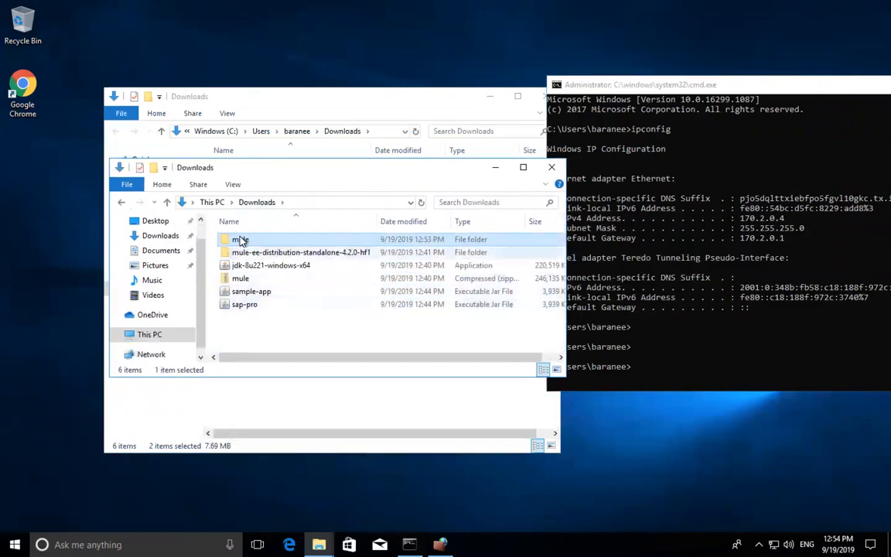
key(super)
key(super)
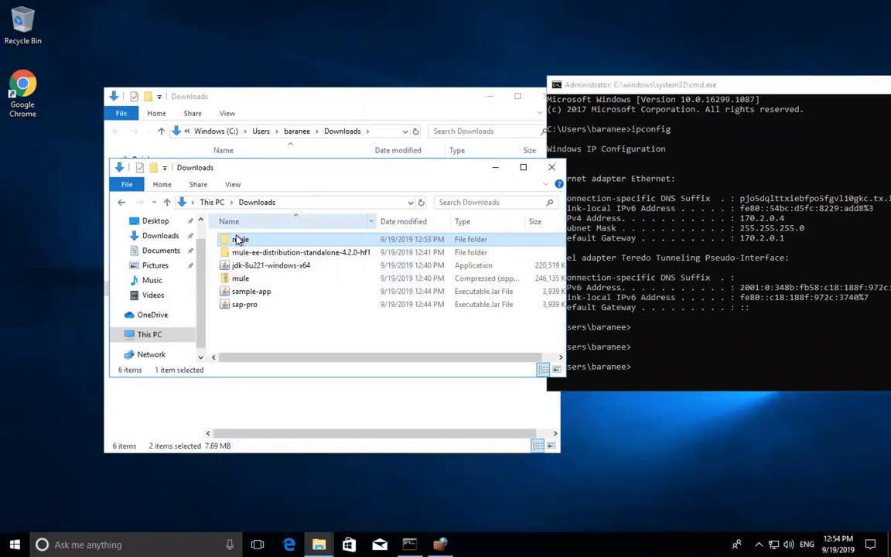
click(212, 202)
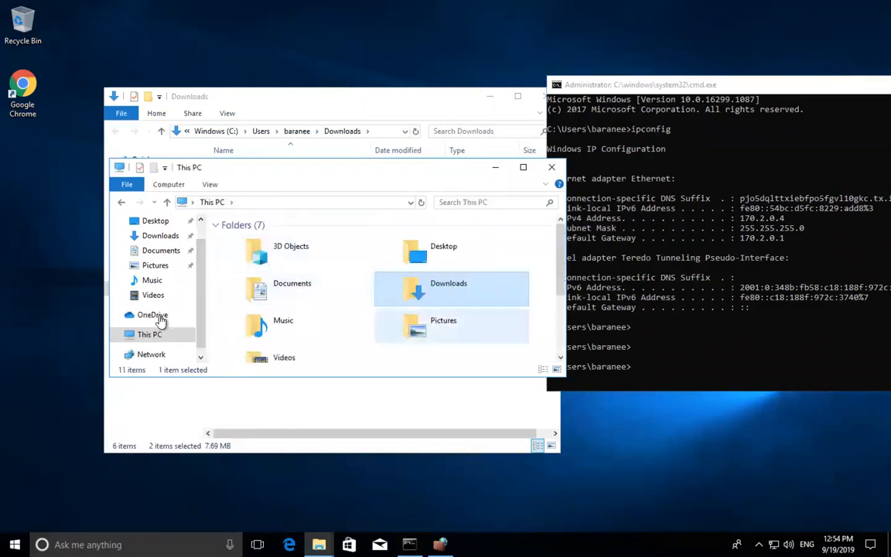
double_click(130, 335)
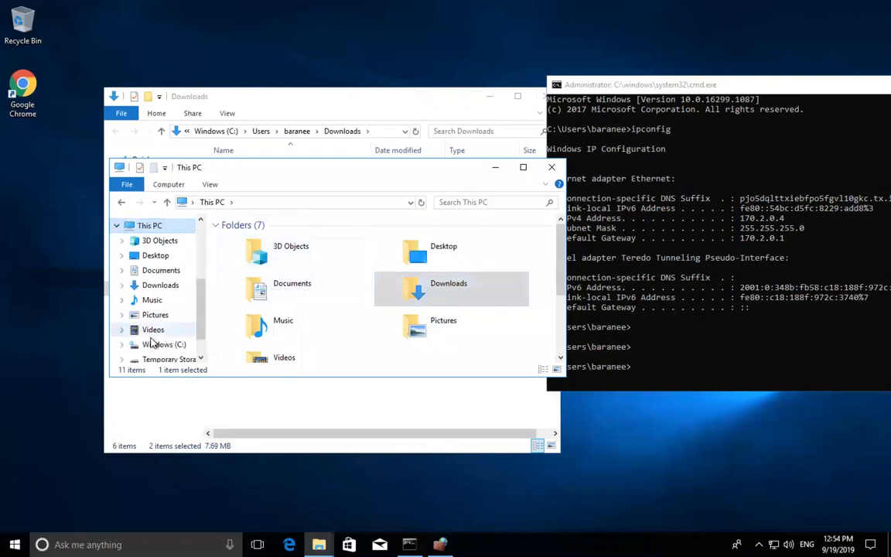
click(164, 343)
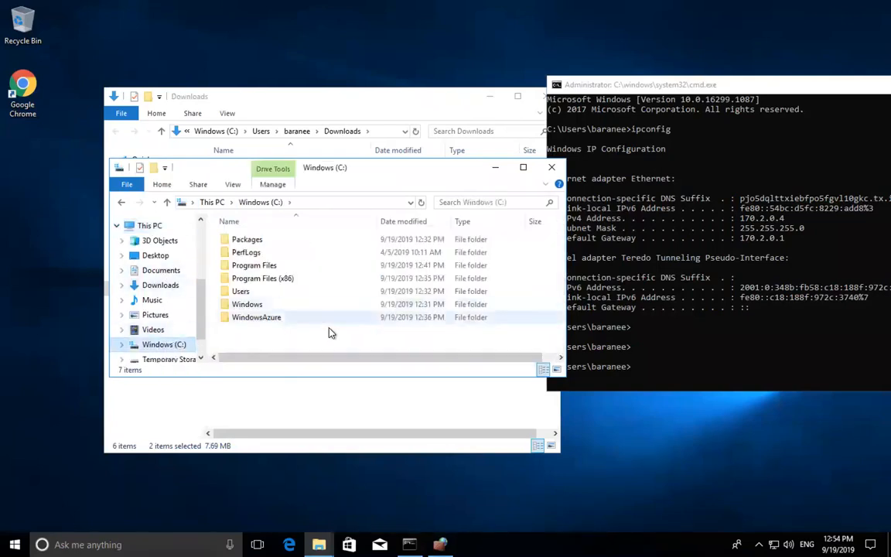
key(ctrl+v)
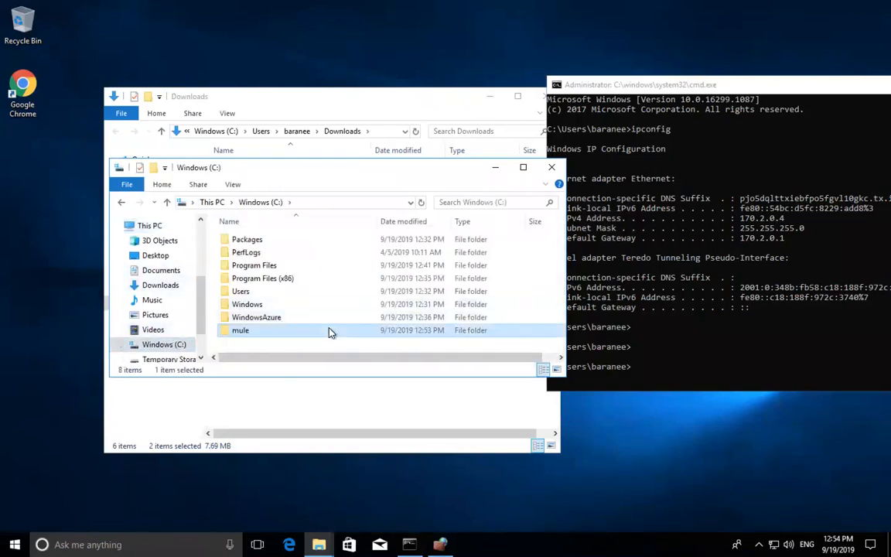
double_click(328, 333)
click(657, 338)
Change the Command Prompt's directory to C:\mule\bin
text(c)
text(d ..)
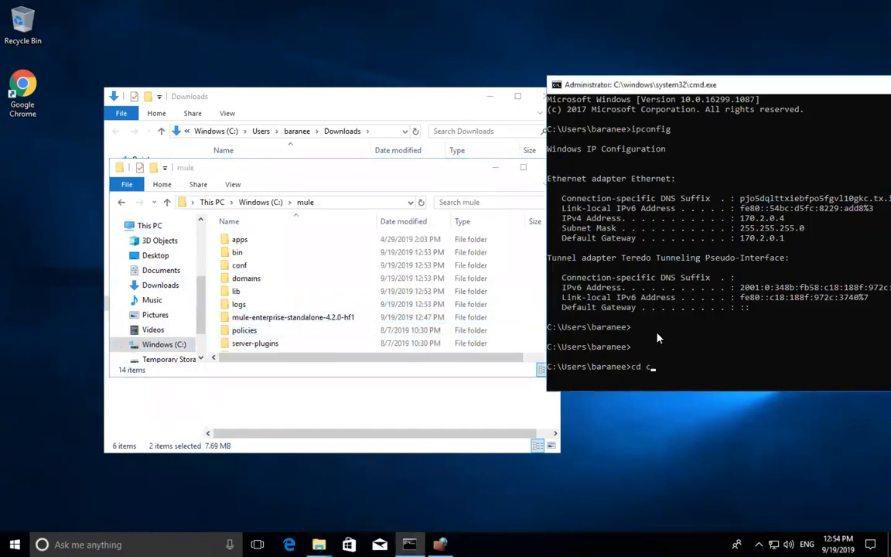
key(Return)
text(cd ..)
key(Return)
text(cd mule)
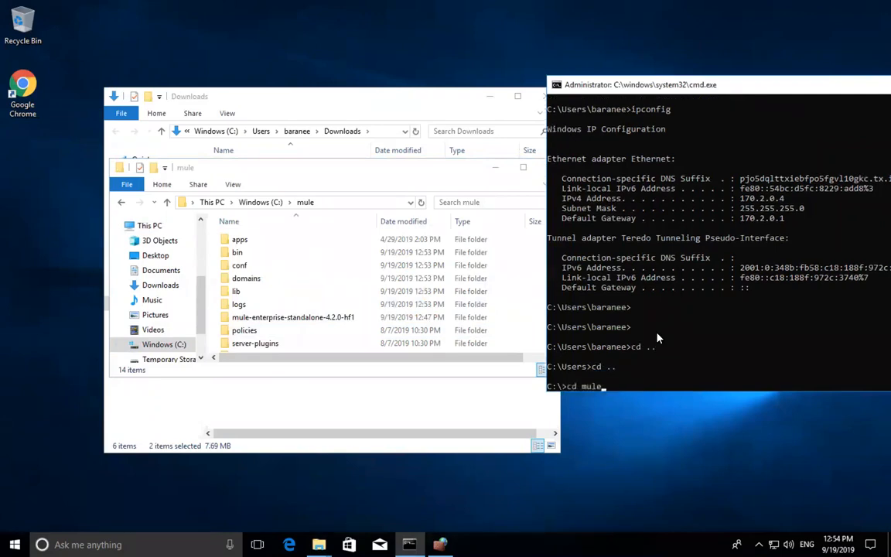
key(Return)
text(ls)
key(Return)
text(cd bin)
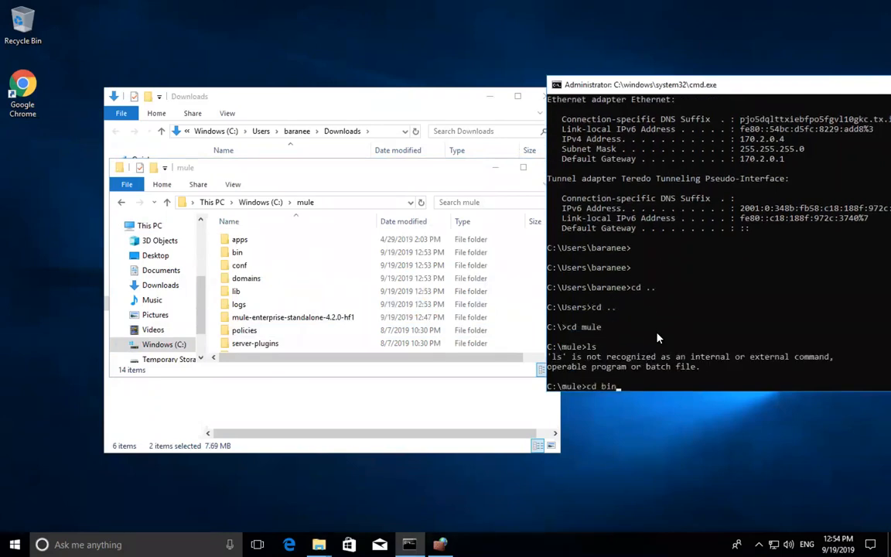
key(Return)
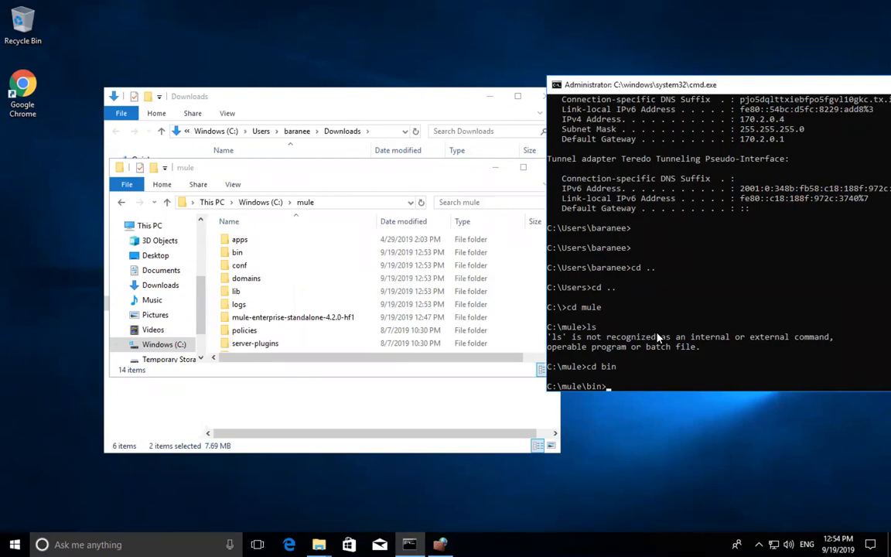
Run mule install to register the Mule service, then select sap-pro in Downloads
text(mule install)
key(Return)
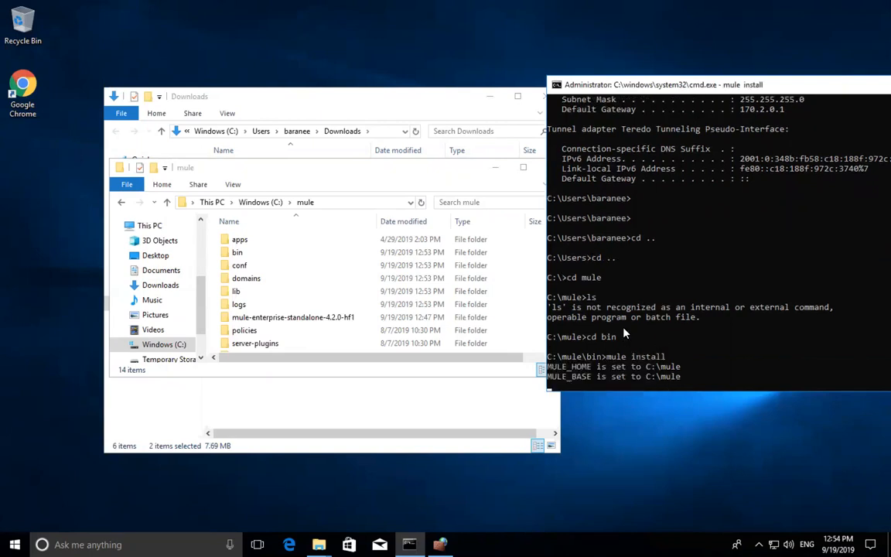
click(148, 284)
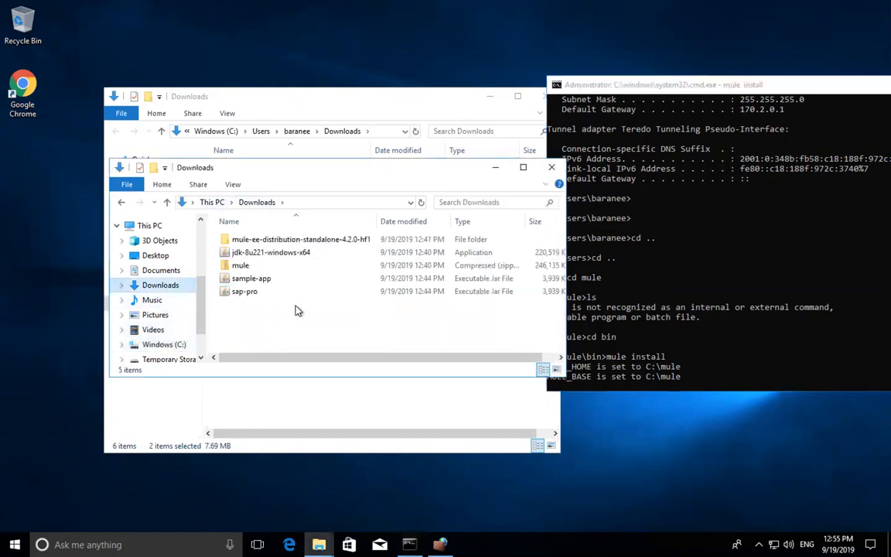
click(247, 295)
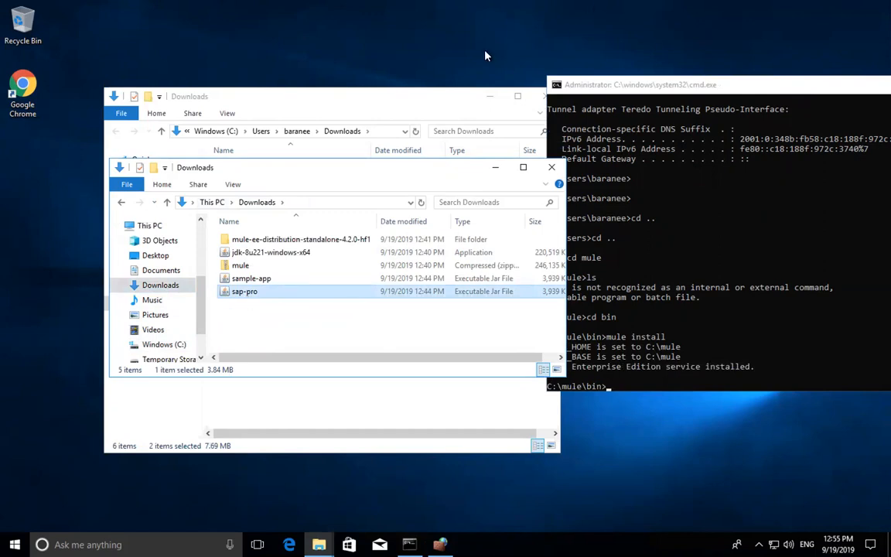
key(ctrl+Left)
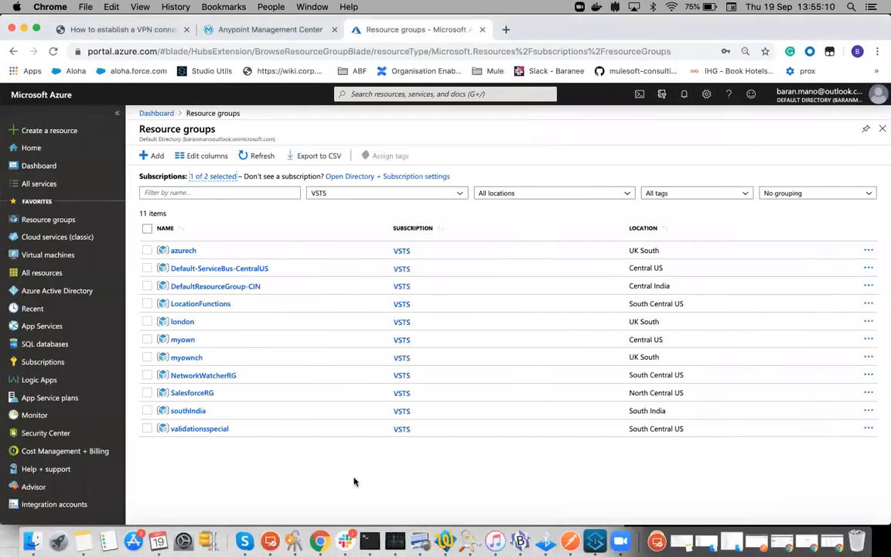
Check the sap-pro Transform Message status 'hello, how are you, I am from Azure' in Anypoint Studio
click(594, 541)
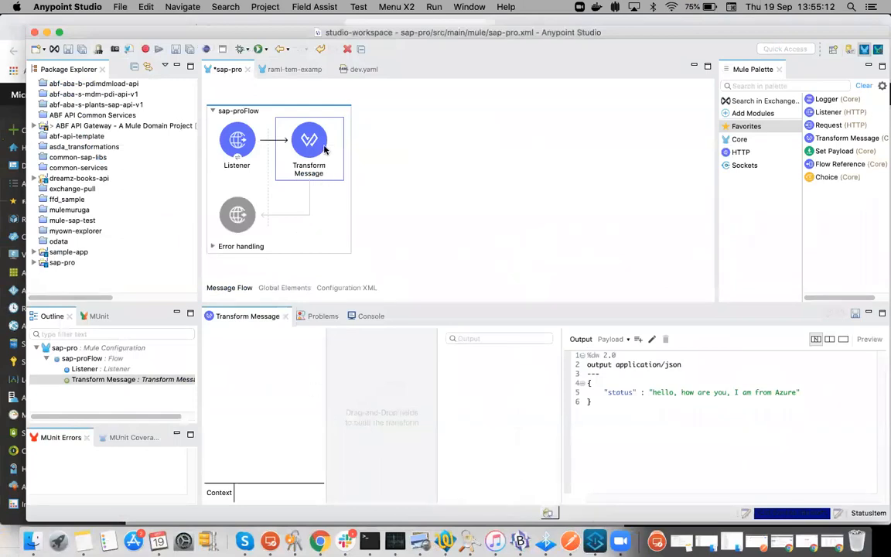
drag(815, 393, 646, 391)
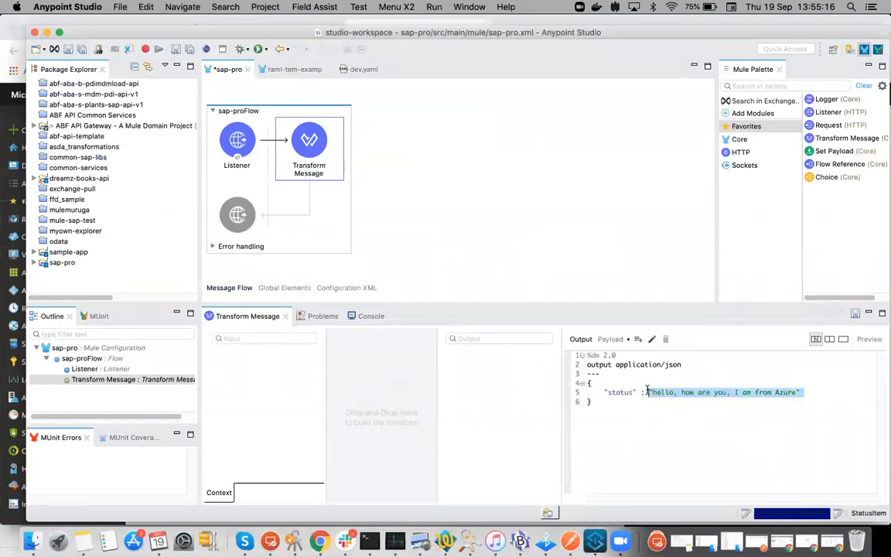
key(ctrl+Right)
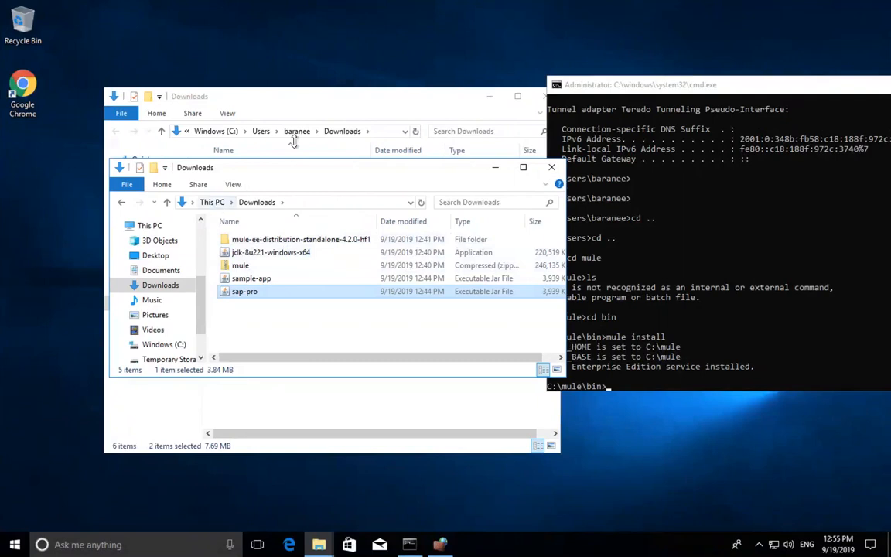
click(330, 115)
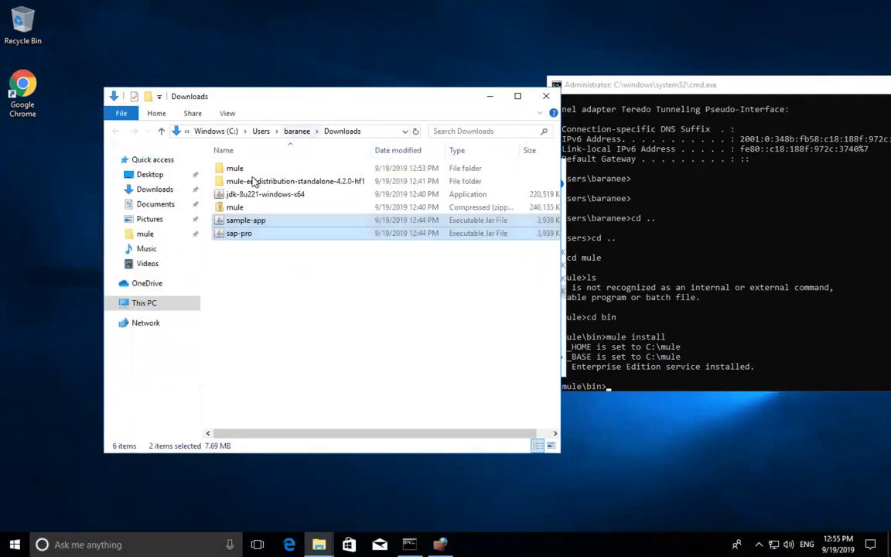
click(388, 134)
text(c:)
key(Return)
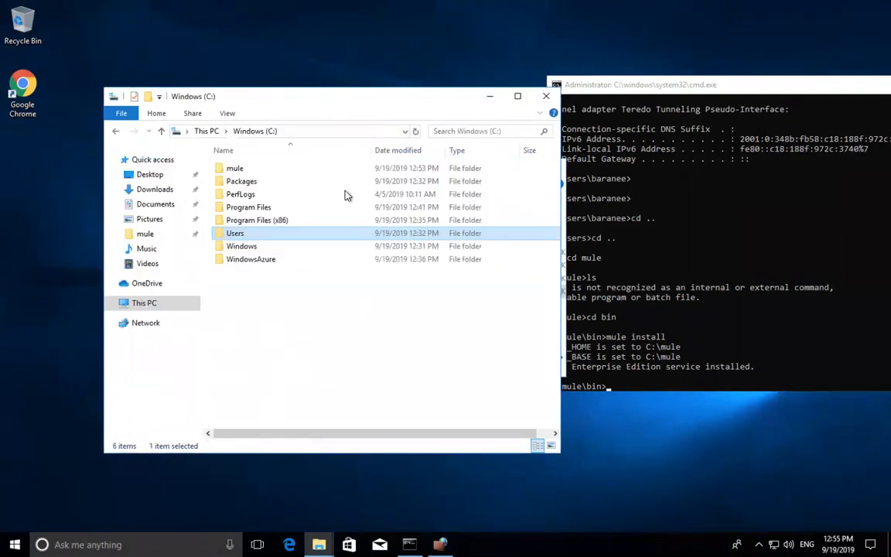
double_click(248, 170)
double_click(249, 170)
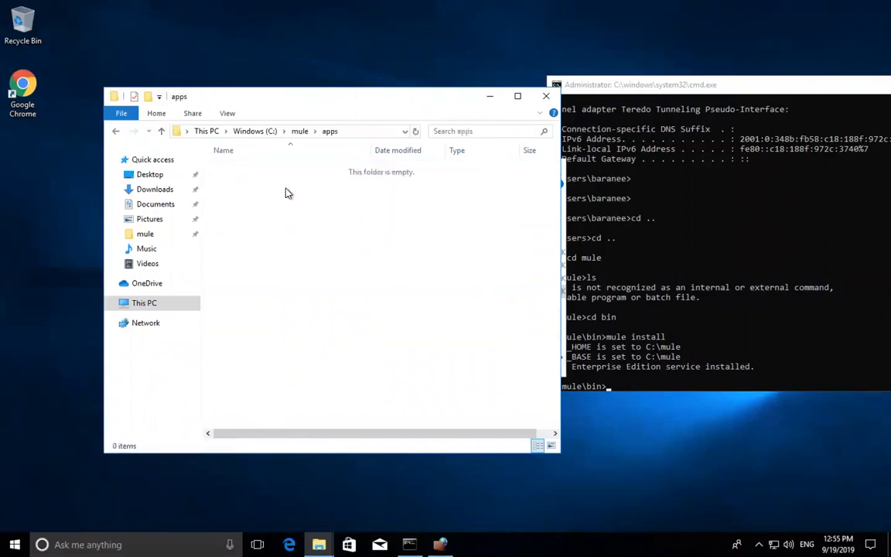
key(ctrl+v)
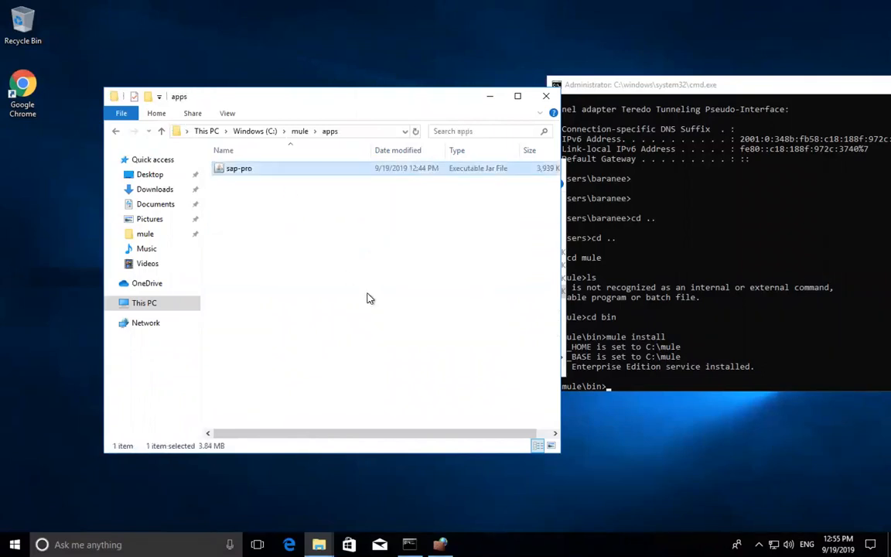
click(369, 299)
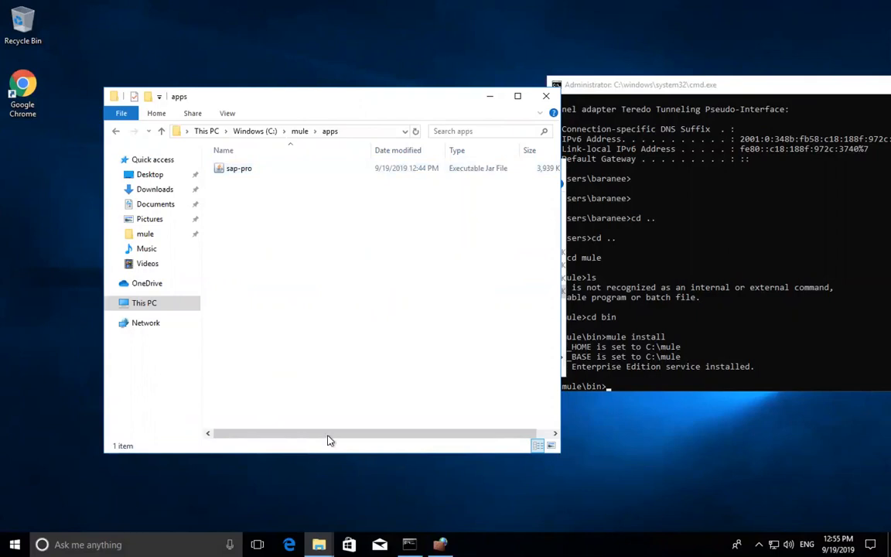
click(289, 544)
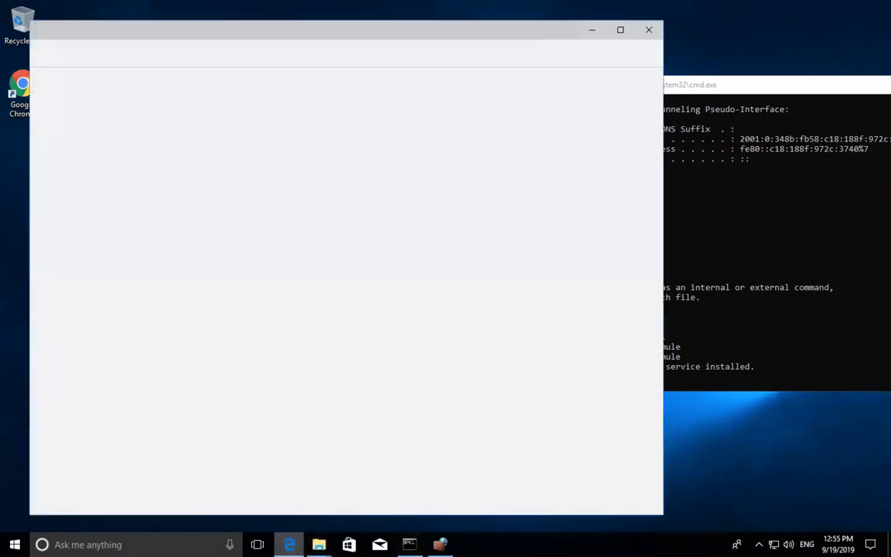
text(http://go.microsoft.com/fwlink/p/?LinkId=255141)
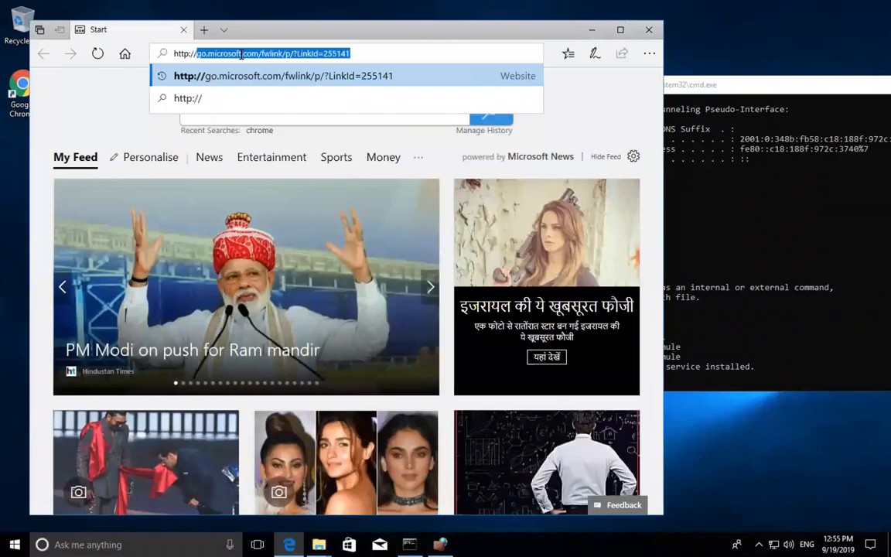
drag(346, 25, 409, 246)
drag(415, 282, 421, 342)
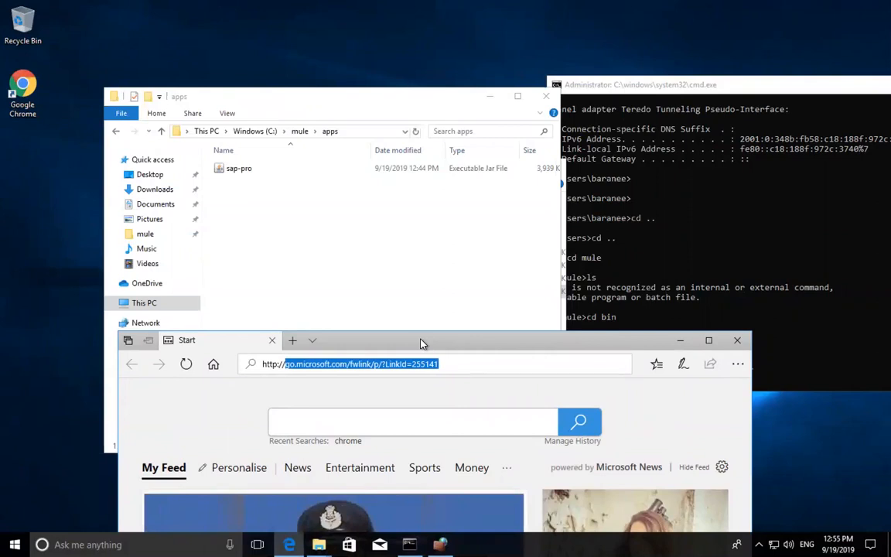
key(BackSpace)
text(172)
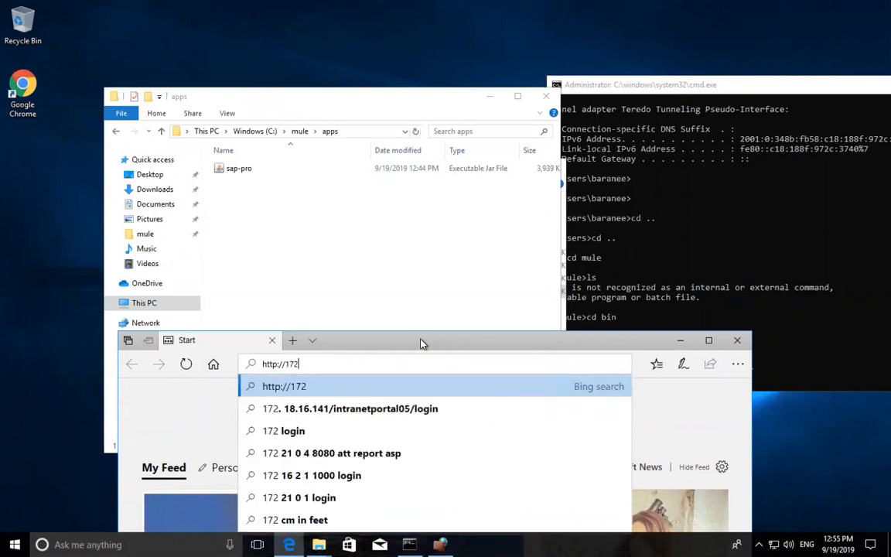
click(678, 240)
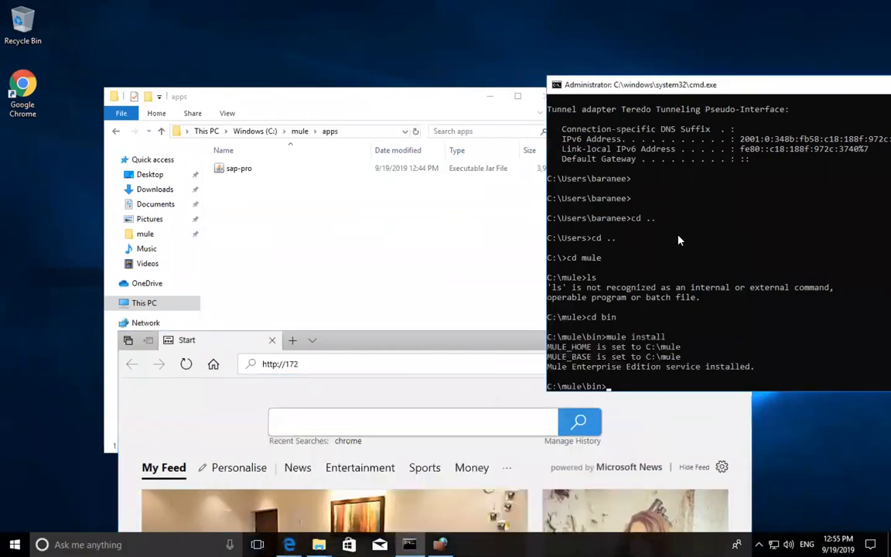
text(ipconfig)
key(Return)
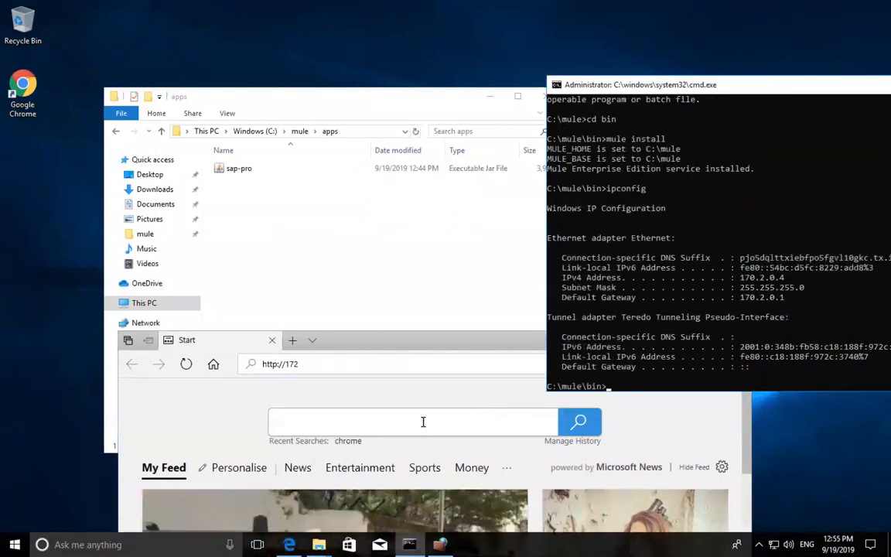
click(399, 363)
click(399, 359)
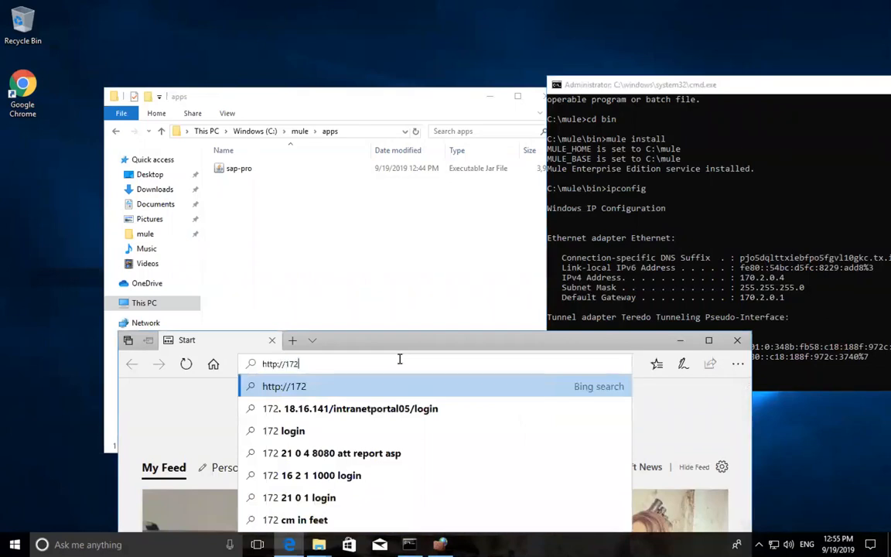
text(.2.0.4)
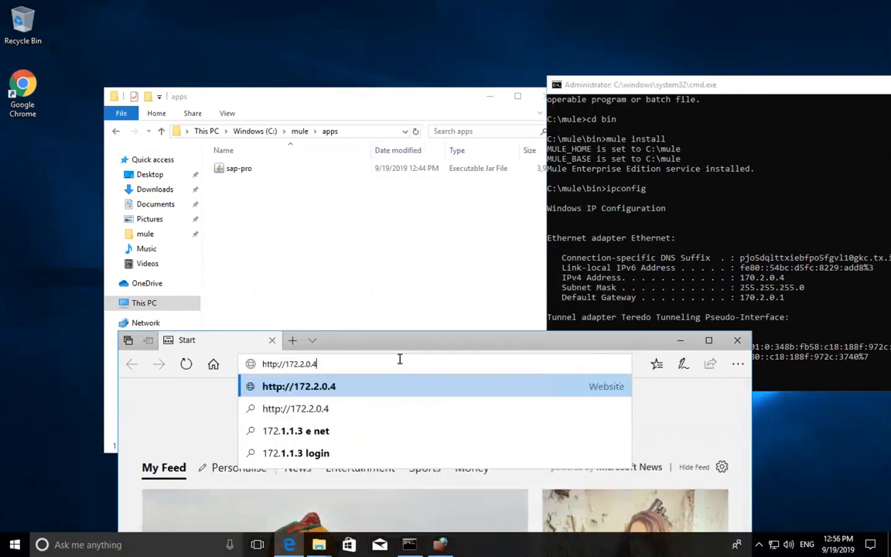
text(/check)
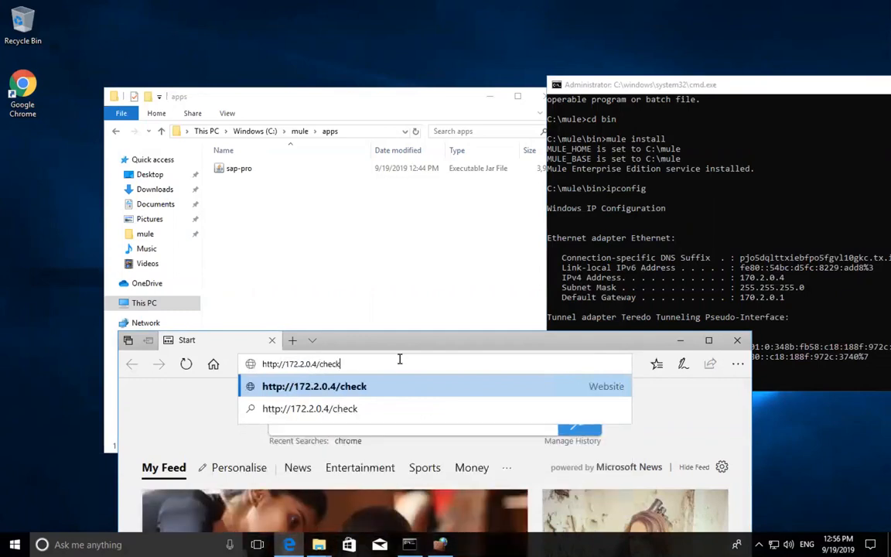
key(Return)
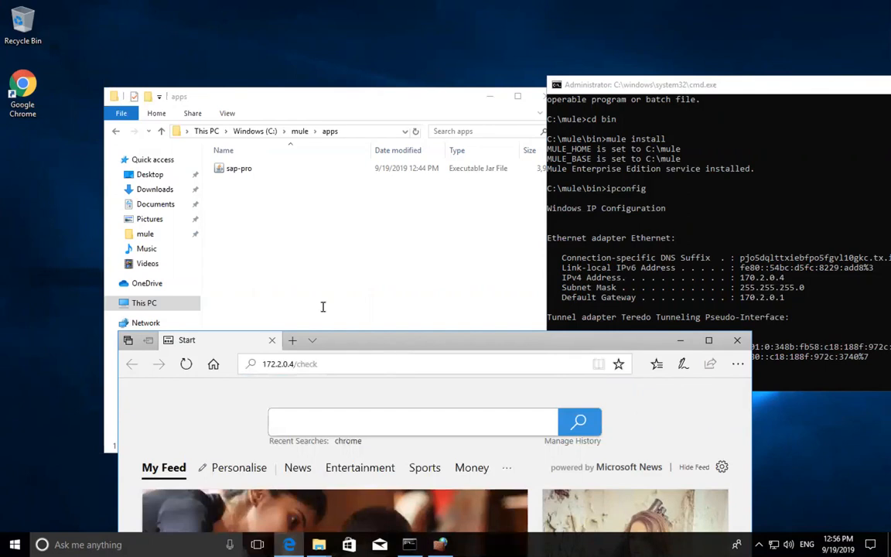
Refresh the apps folder, then correct the Edge address to 170.2.0.4/check and load it
right_click(330, 267)
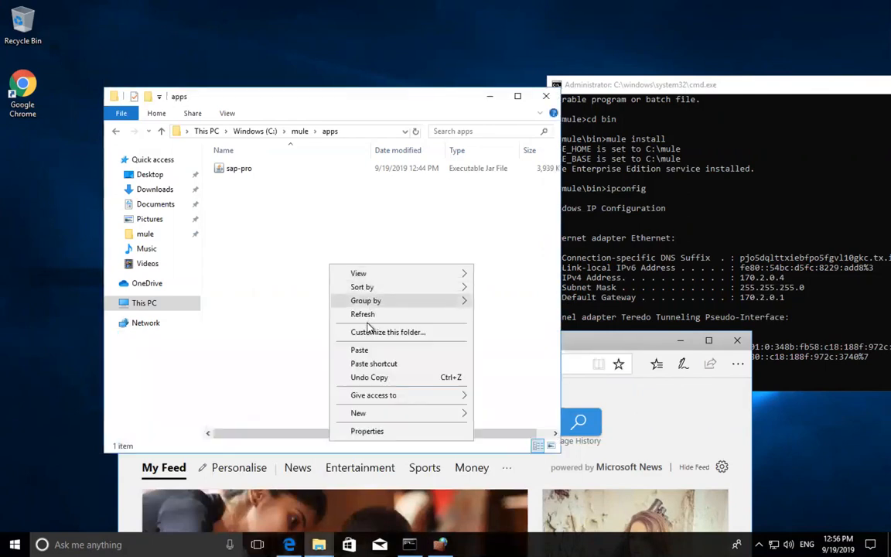
click(368, 314)
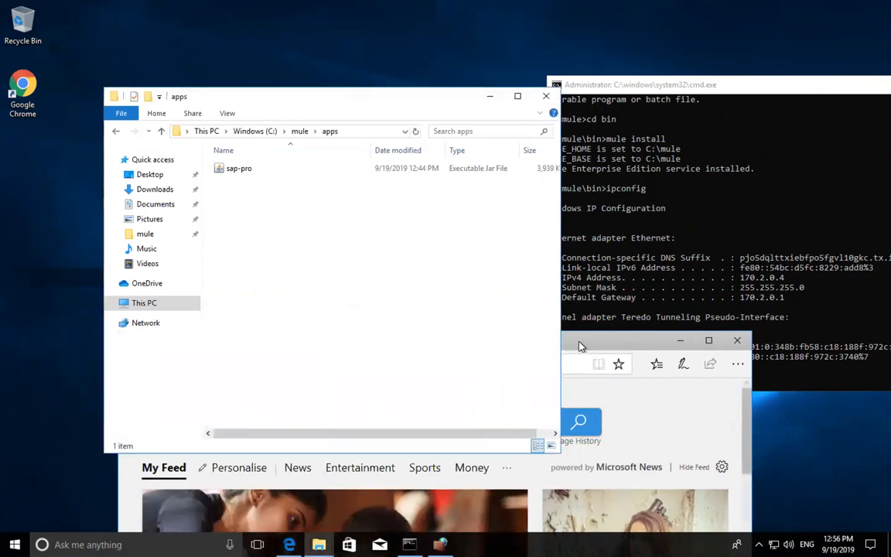
click(580, 343)
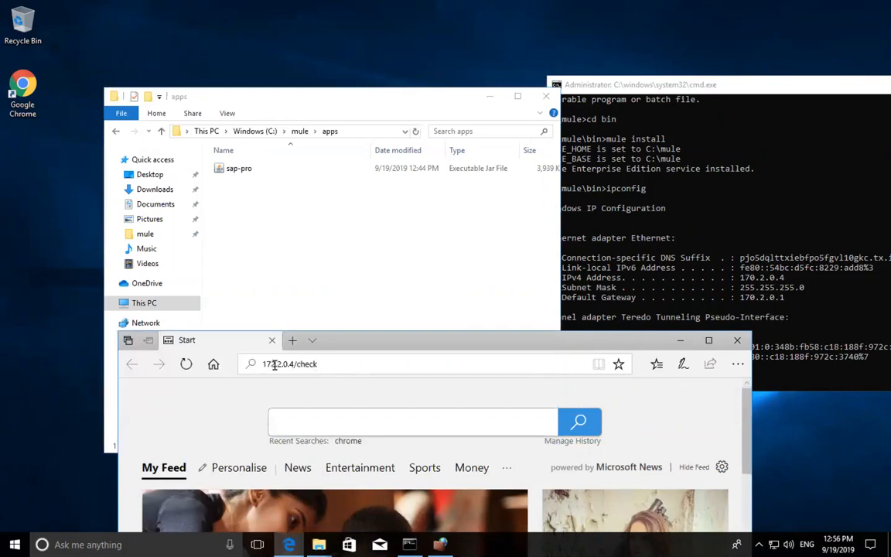
click(326, 361)
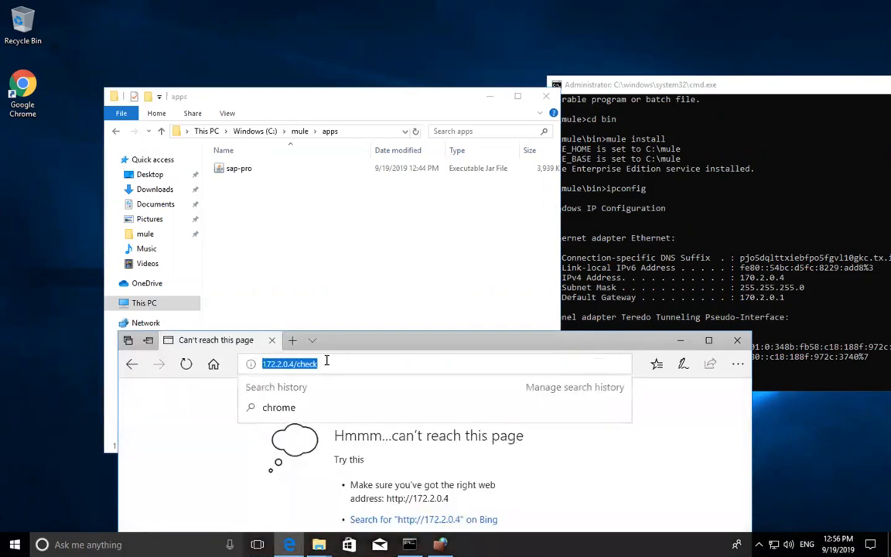
click(327, 362)
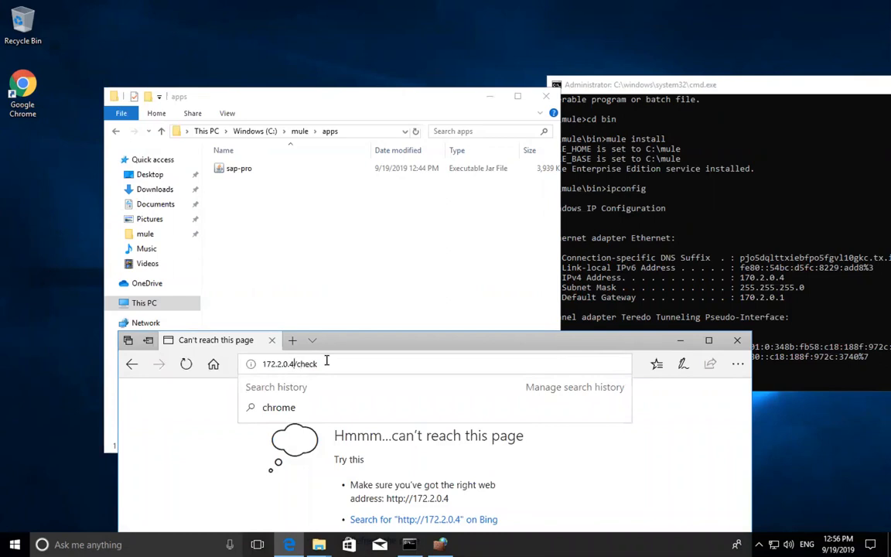
key(Delete)
text(0)
key(Return)
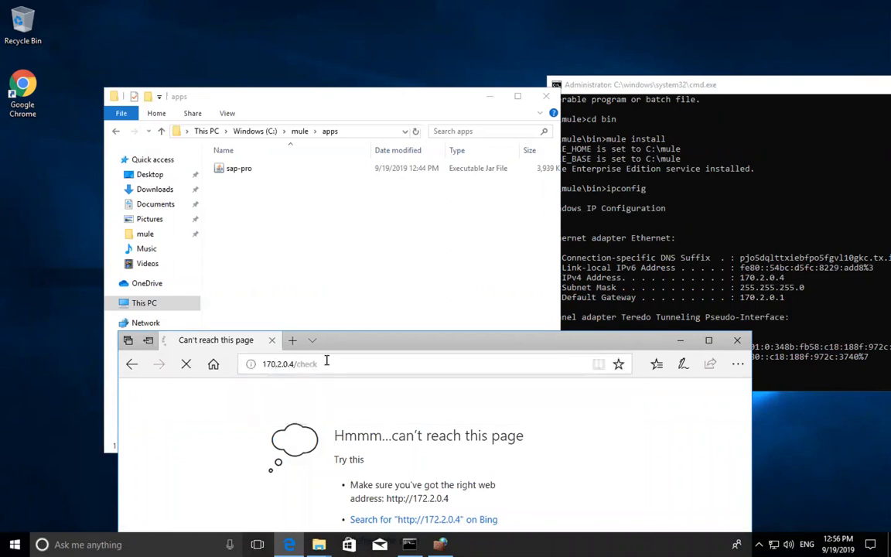
Refresh the apps folder, go up to the mule folder, and run 'mule start' in Command Prompt
click(299, 243)
right_click(297, 239)
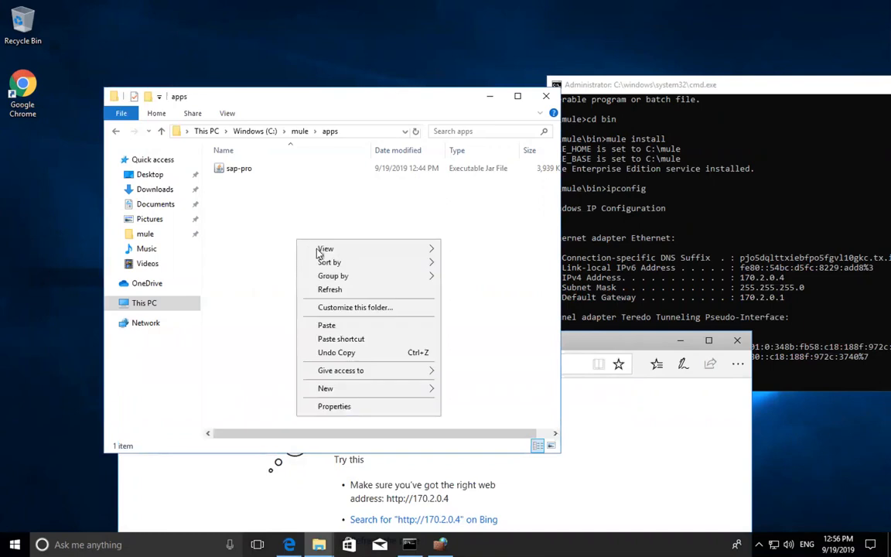
click(336, 290)
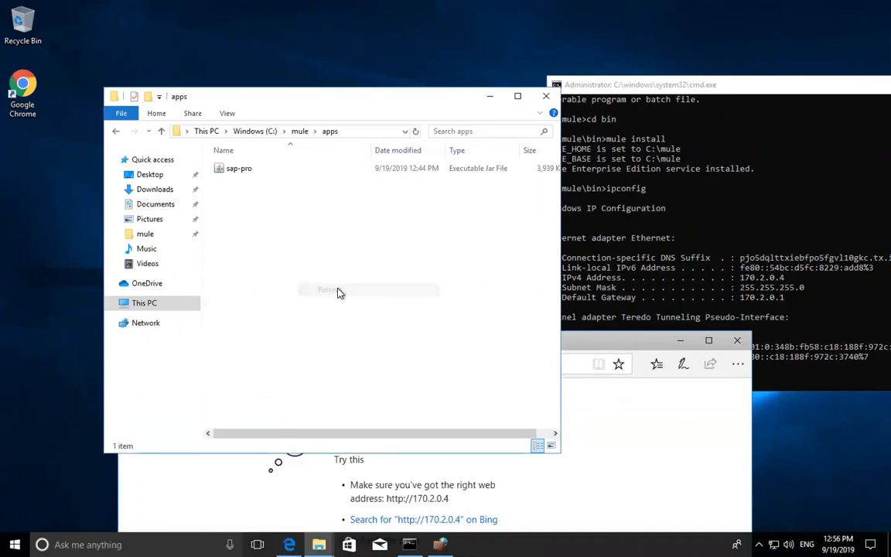
click(300, 131)
click(653, 224)
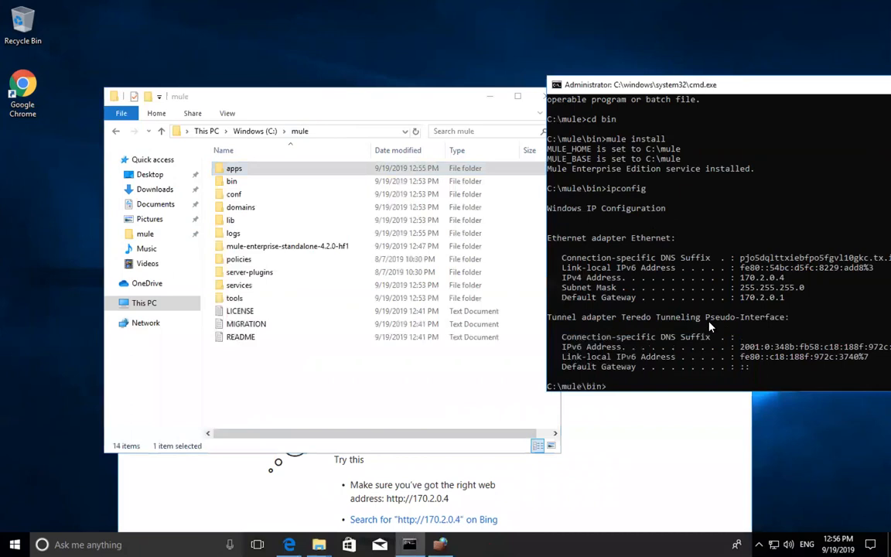
text(mule start)
key(Return)
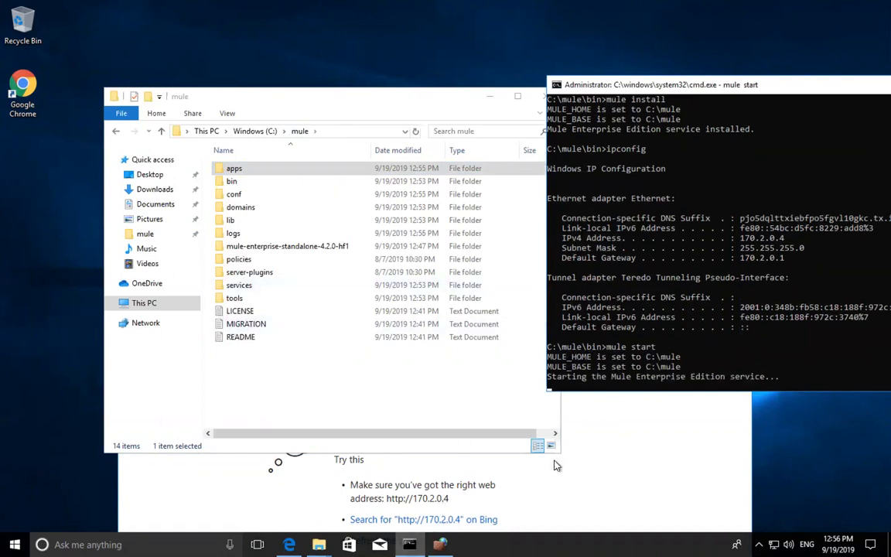
Open C:\mule\apps and turn off 'Hide extensions for known file types' in Folder Options
click(234, 170)
double_click(234, 181)
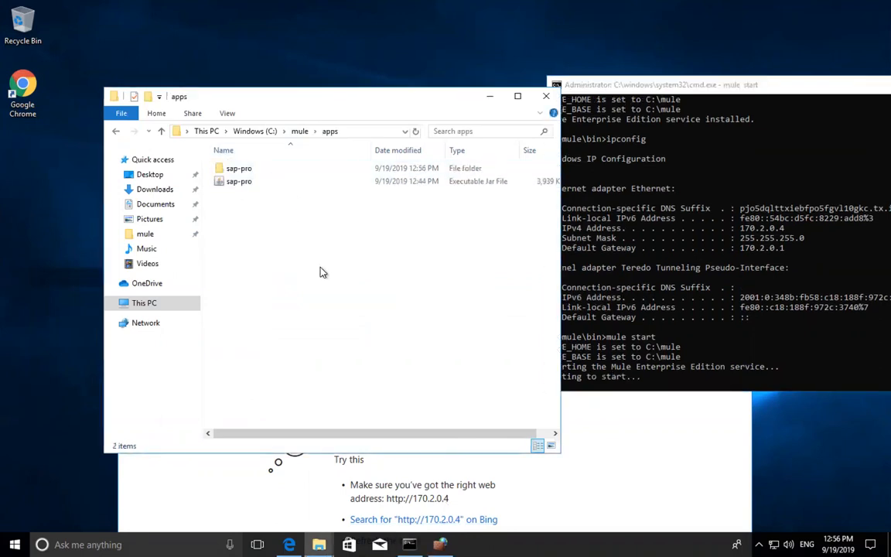
click(227, 114)
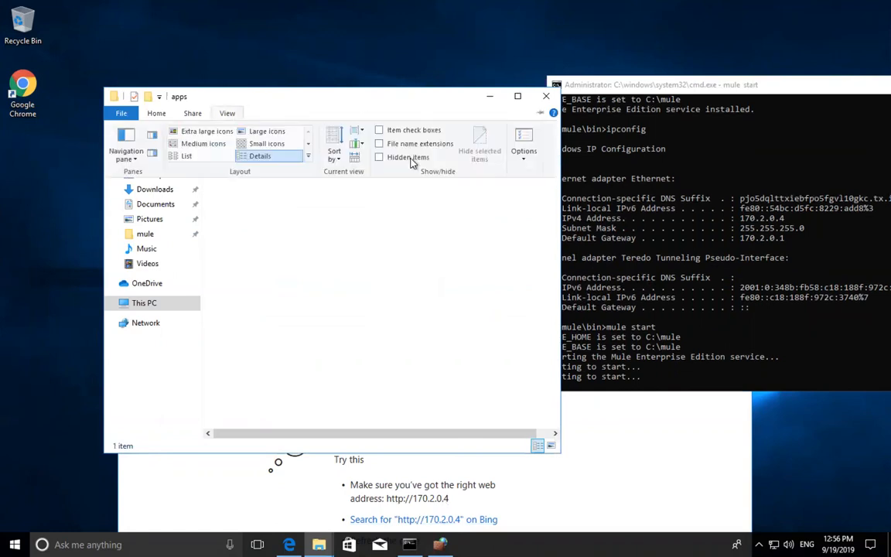
click(529, 172)
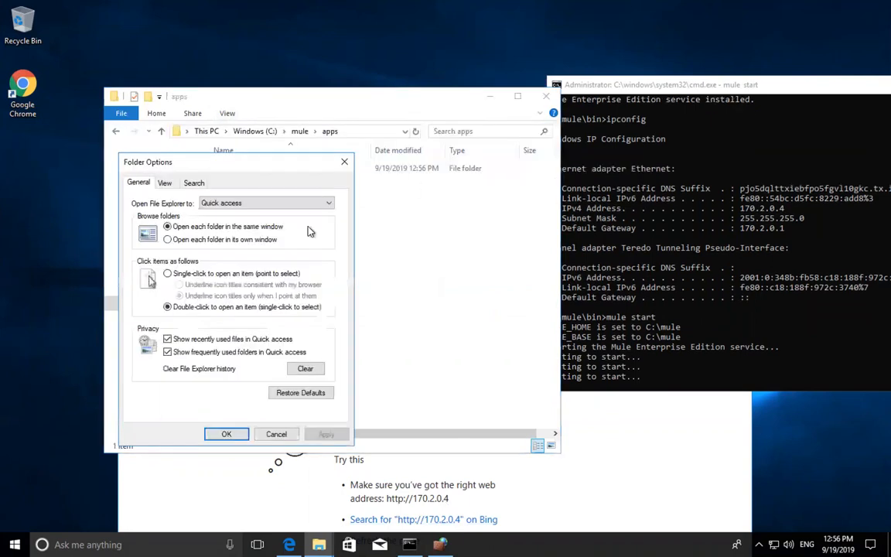
click(166, 184)
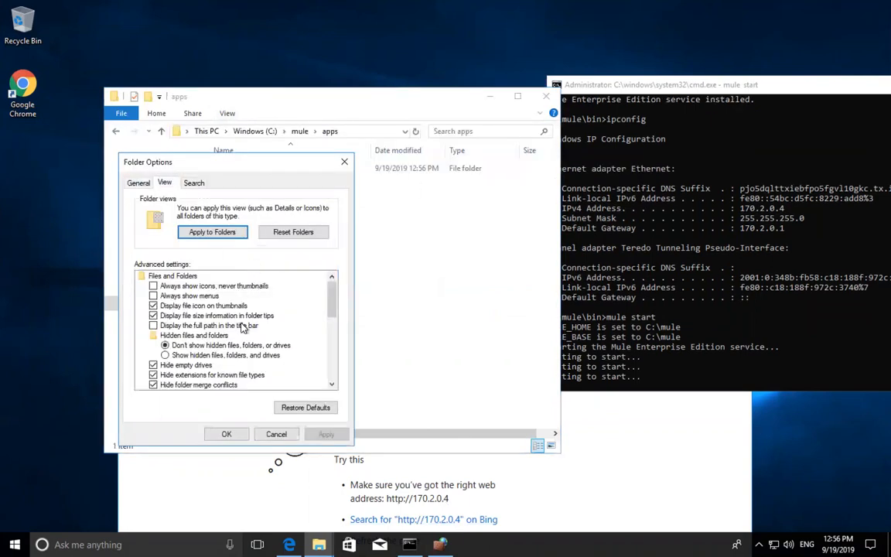
click(222, 376)
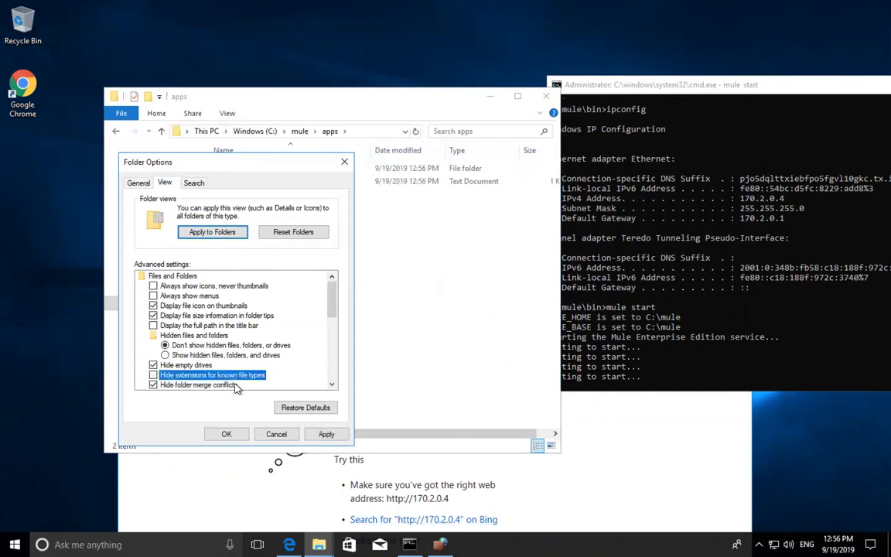
click(234, 435)
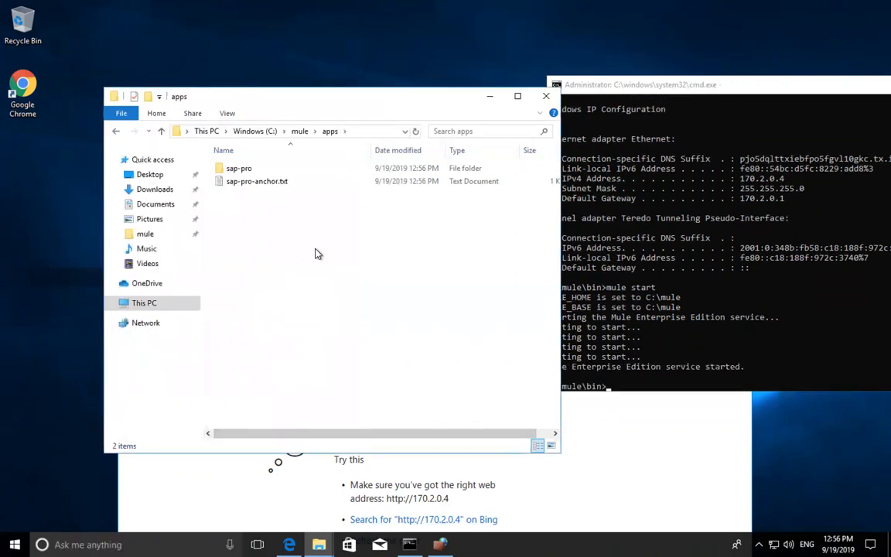
Reload the 170.2.0.4/check page in Edge twice to retry the request
click(545, 492)
click(407, 356)
key(Return)
drag(415, 343, 552, 260)
click(511, 281)
key(Return)
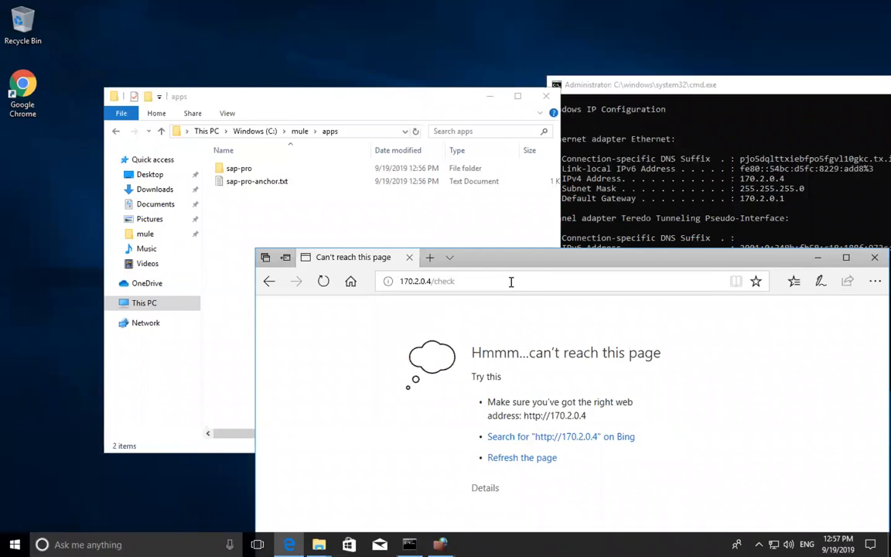
In Anypoint Studio, inspect the Listener's HTTP_Listener_config to confirm it uses port 8090
key(ctrl+Left)
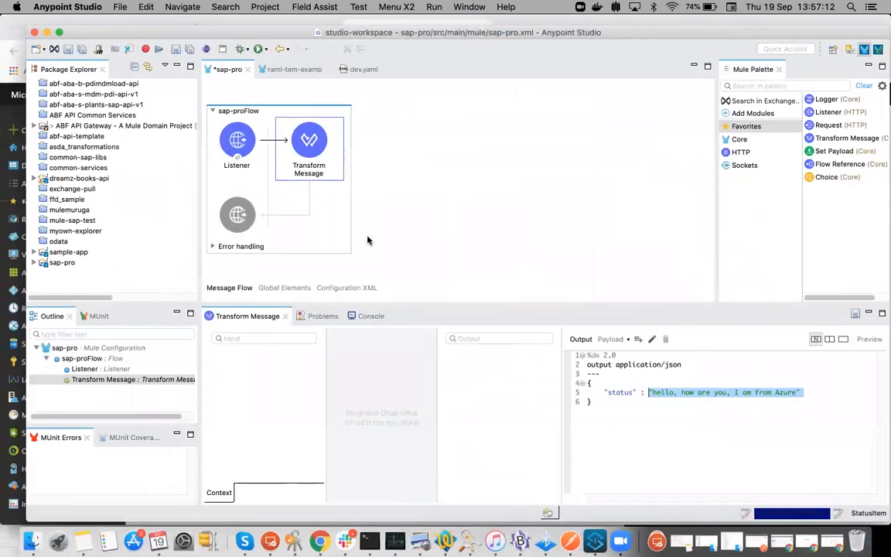
click(246, 150)
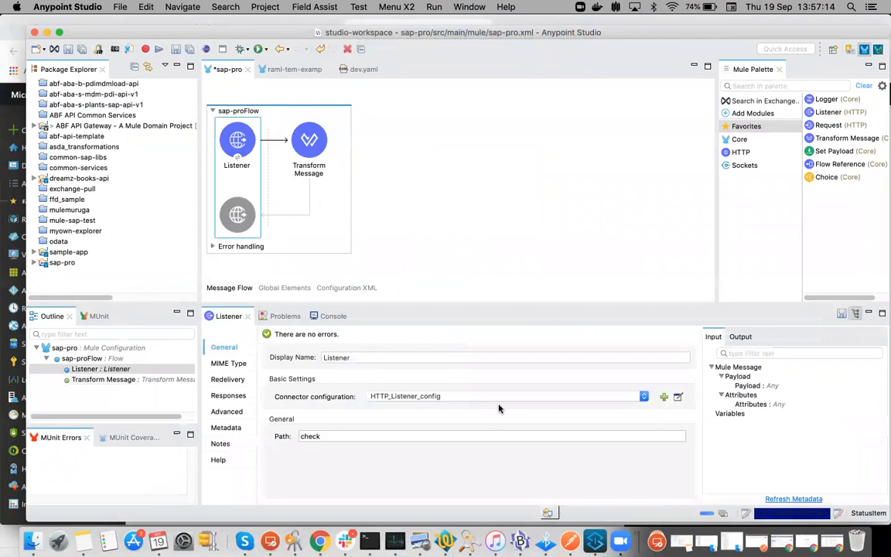
click(678, 398)
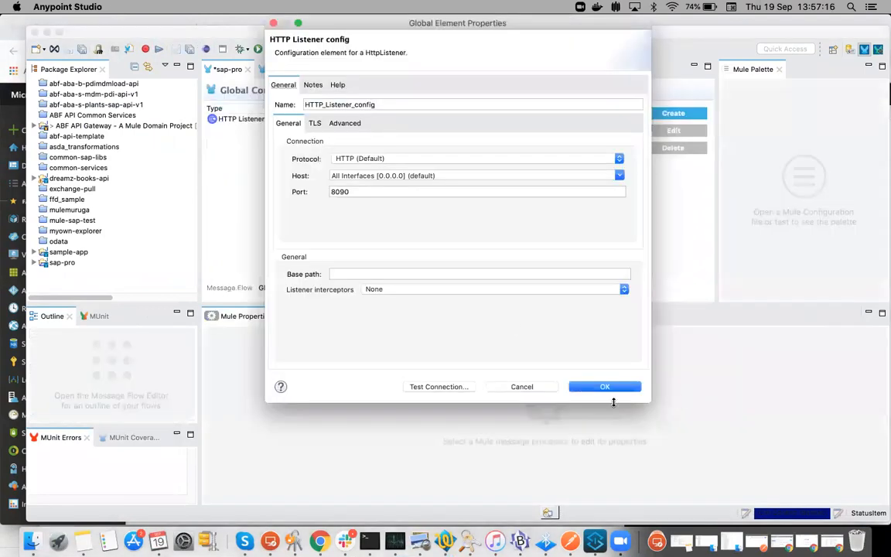
key(Escape)
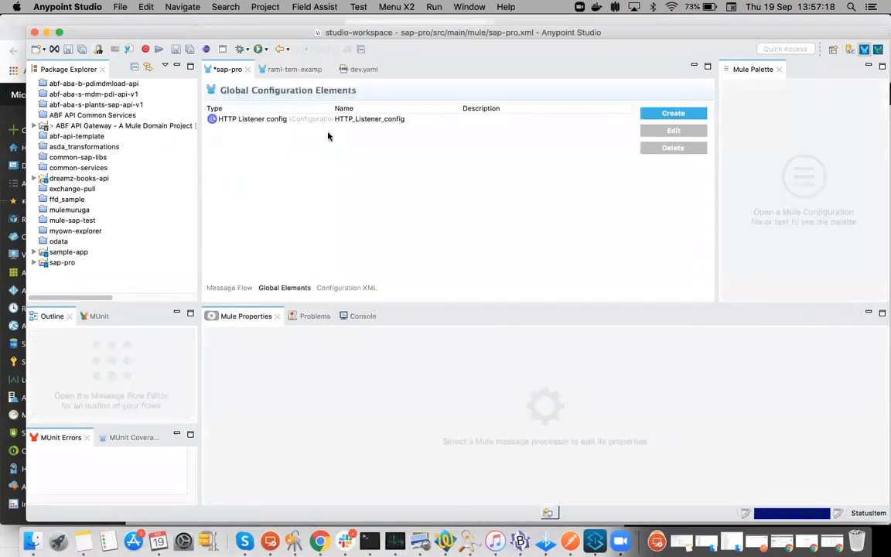
double_click(295, 118)
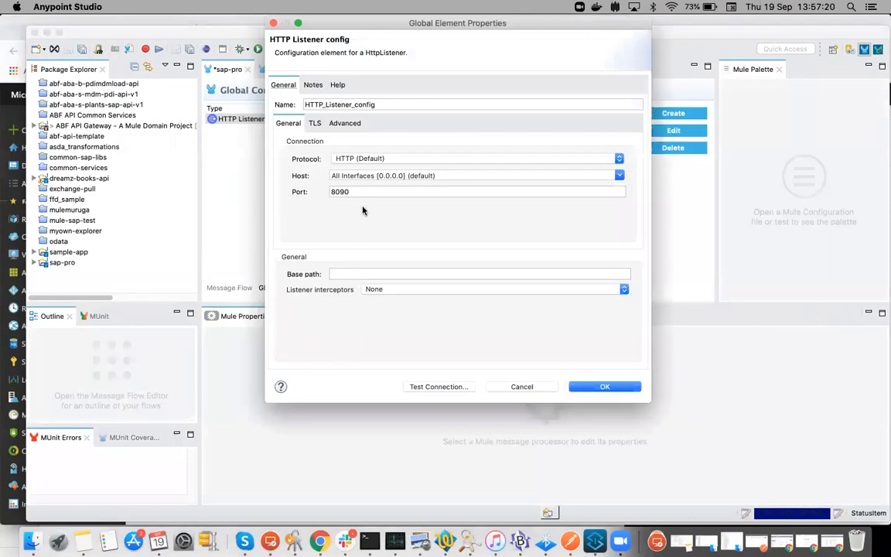
key(Escape)
On the remote Windows desktop, reload the check page once more, then return to the Mac
key(ctrl+Right)
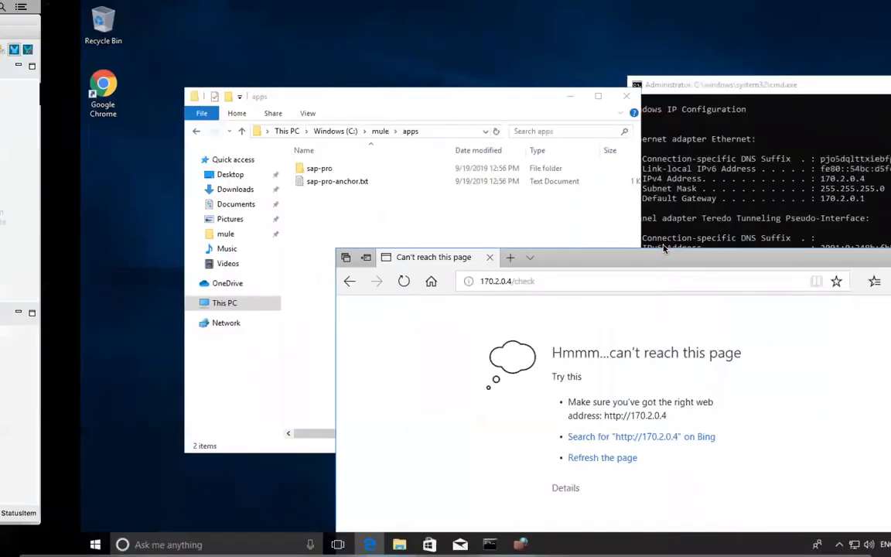
click(546, 283)
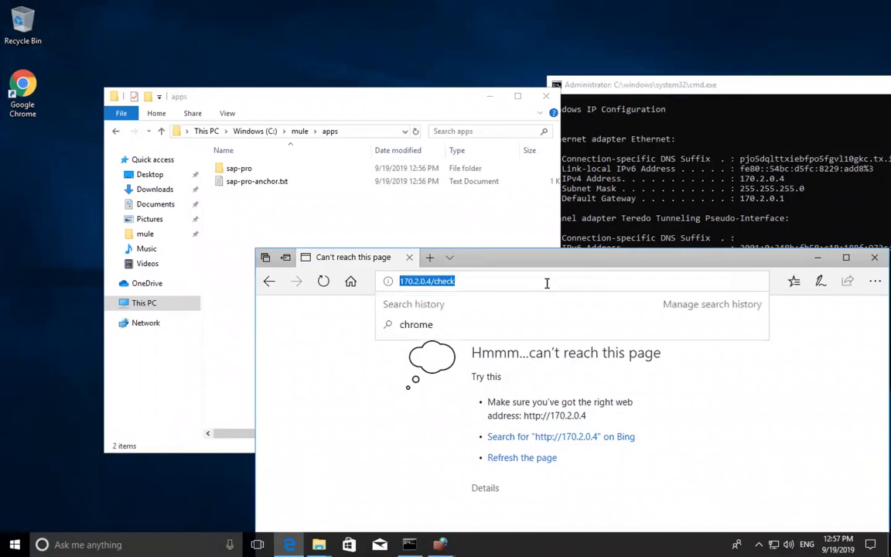
key(Return)
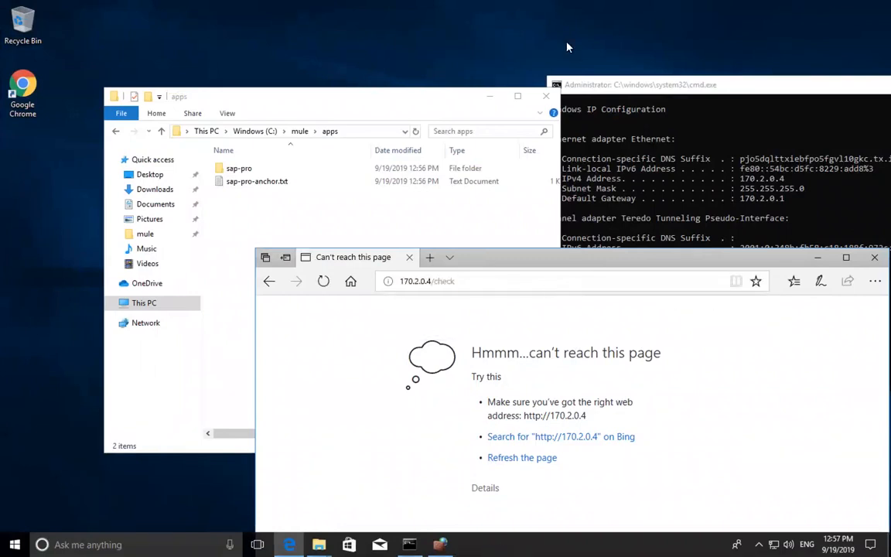
key(ctrl+Left)
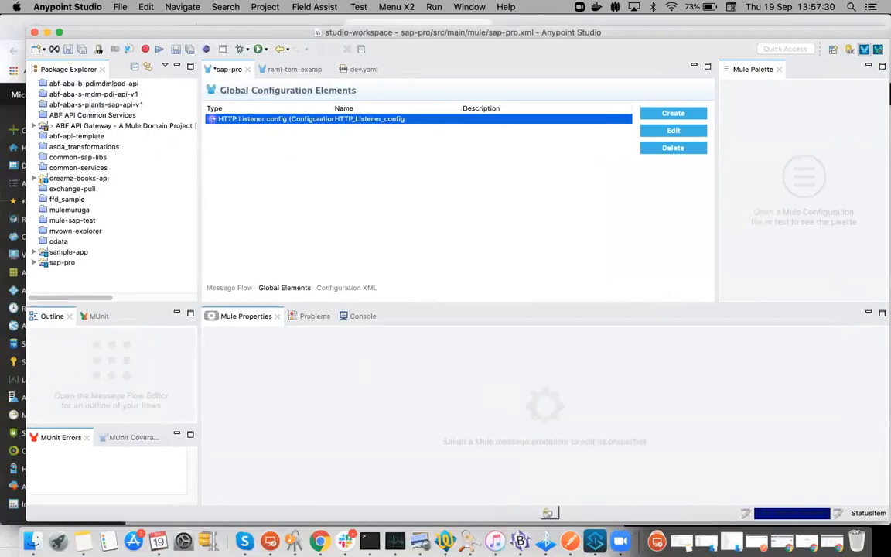
Navigate to the southIndia resource group's mule-azure-vpc VM Networking settings
click(319, 540)
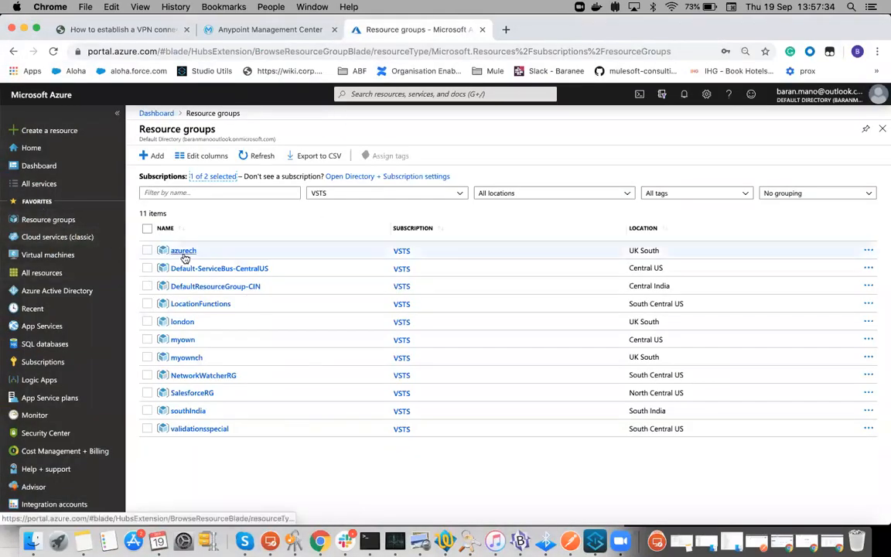
click(192, 411)
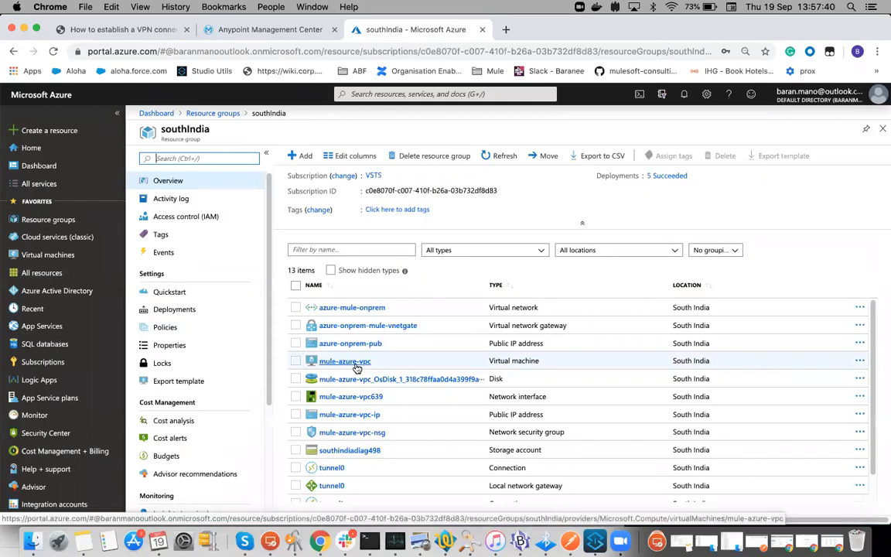
click(355, 365)
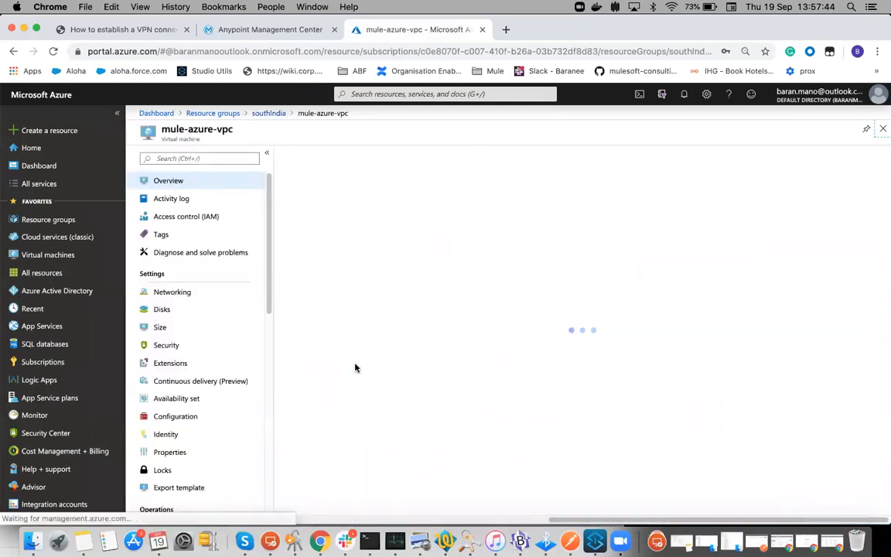
click(187, 295)
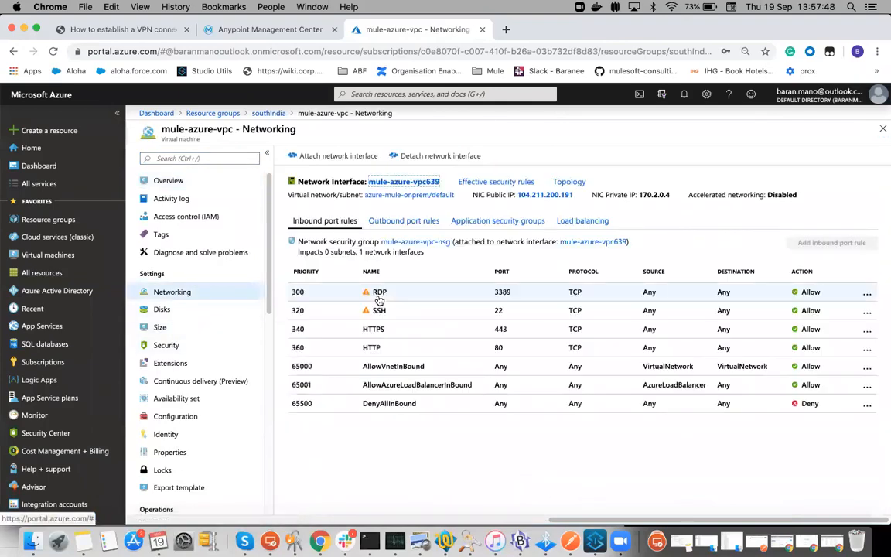
Add an inbound port rule Port_8090 allowing destination port 8090
click(827, 242)
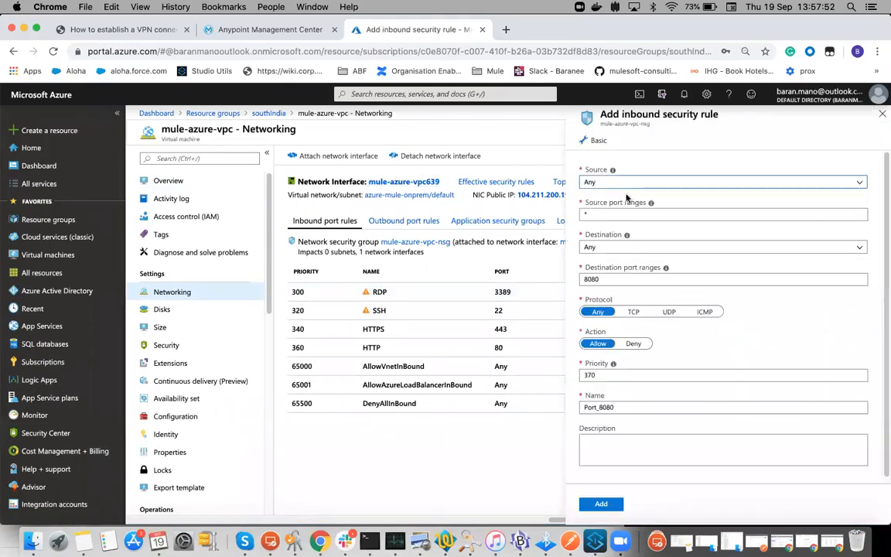
double_click(617, 282)
text(809)
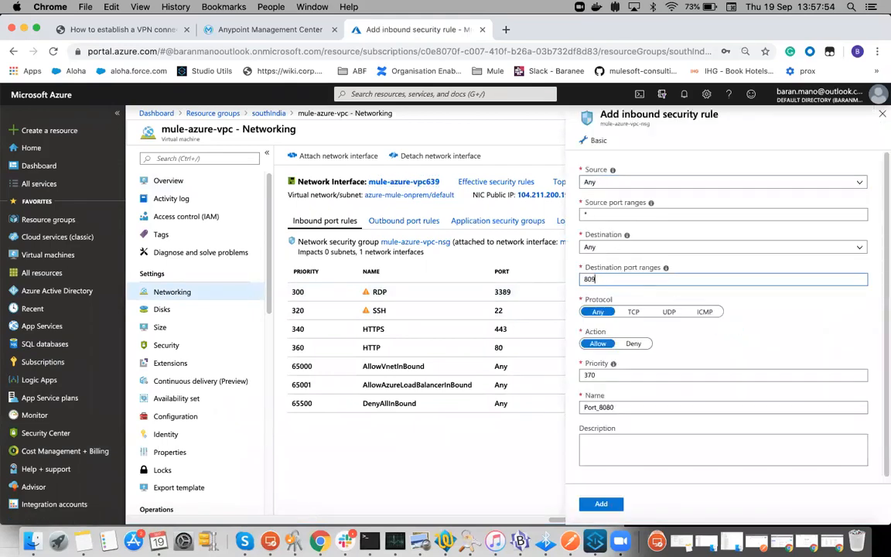
click(627, 408)
key(BackSpace)
key(BackSpace)
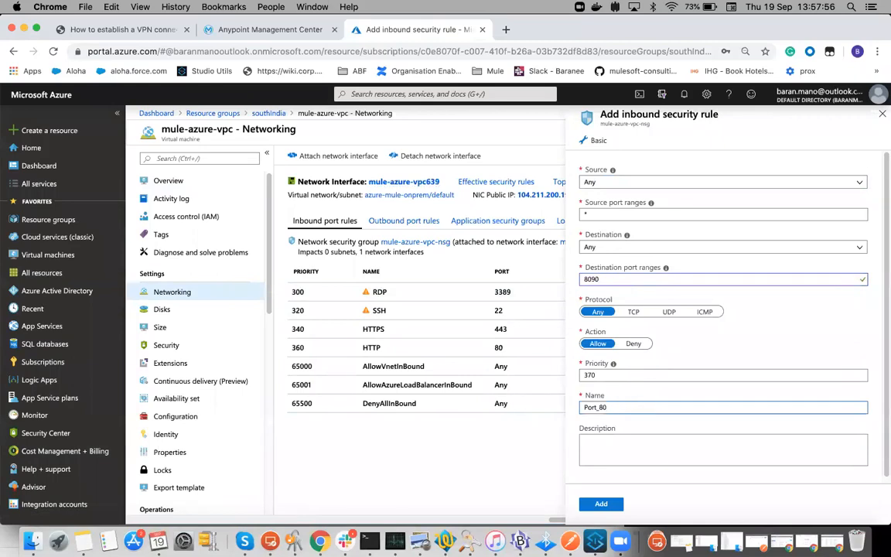
click(603, 504)
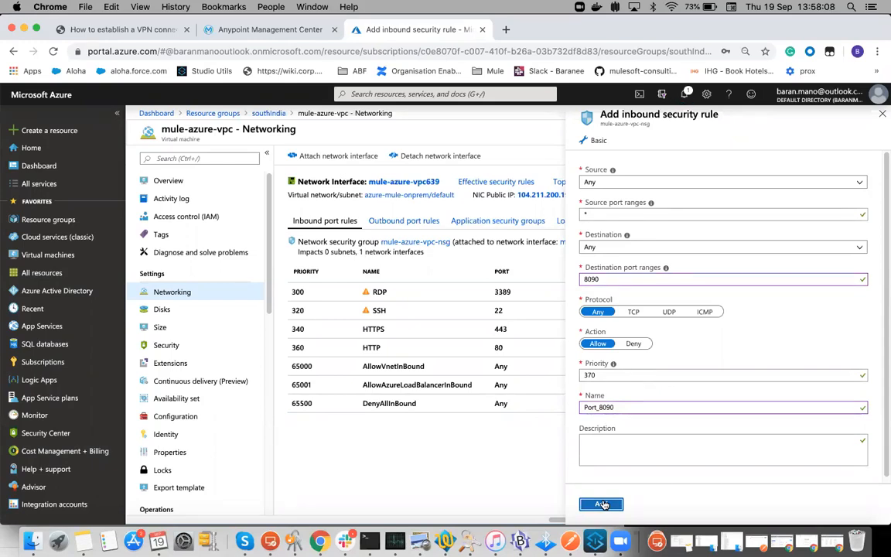
Submit the Port_8090 inbound rule (port 8090, priority 370, Allow) and move to the Windows VM desktop
click(602, 504)
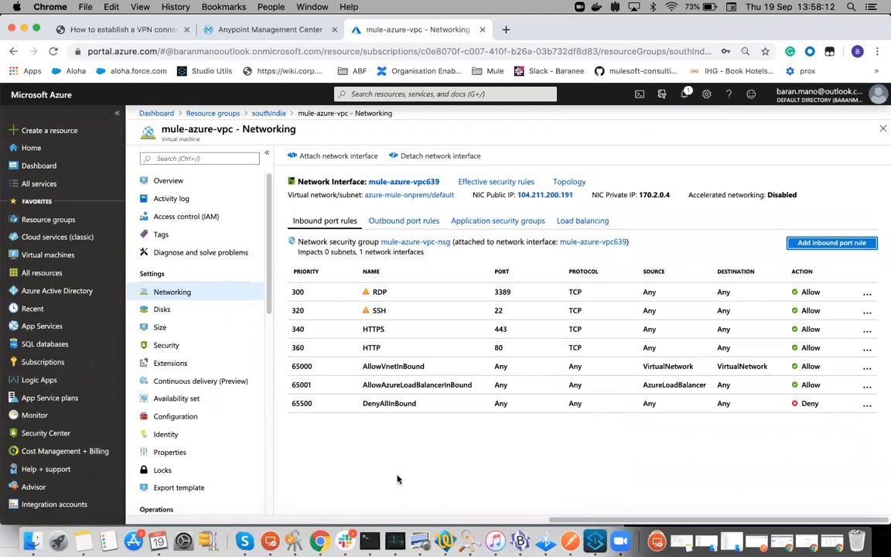
key(ctrl+Right)
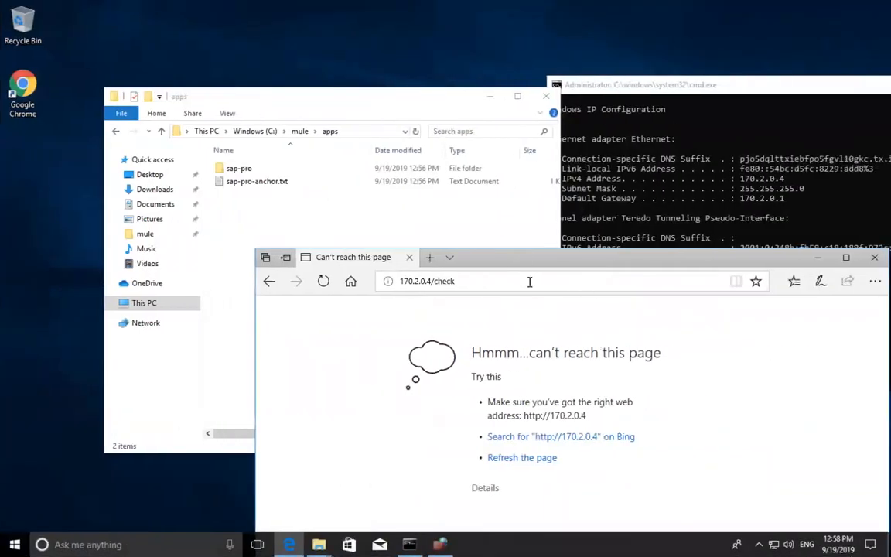
Reload the 170.2.0.4/check page, then browse File Explorer to C:\mule\logs
click(529, 281)
key(Return)
click(413, 224)
key(alt+Up)
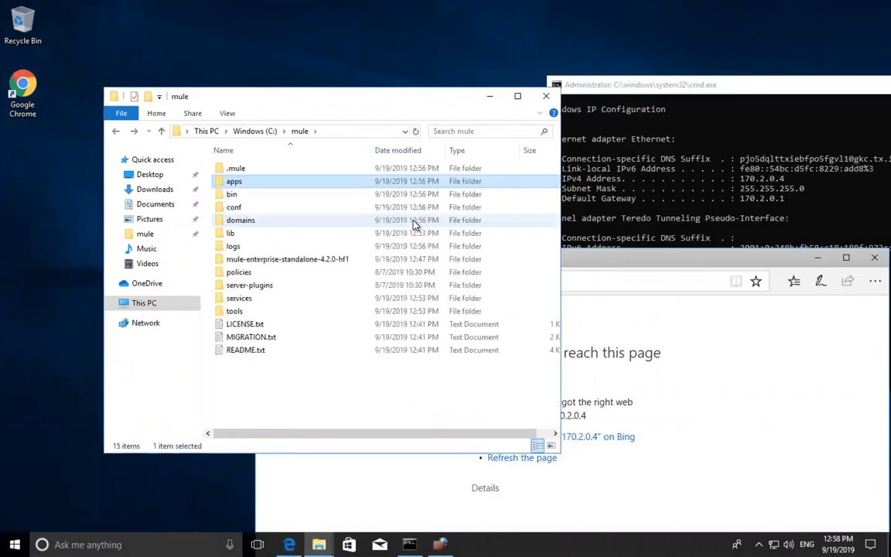
key(Down)
key(Down)
key(Down)
key(Down)
key(Down)
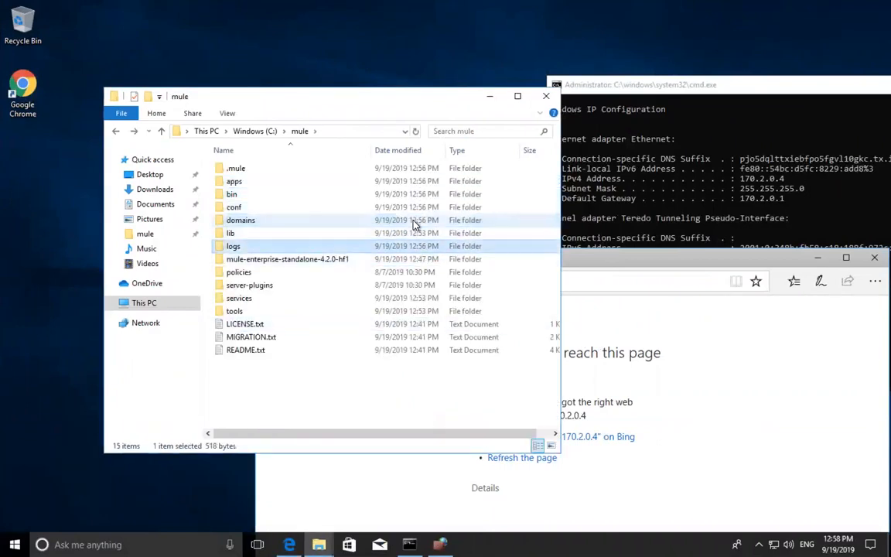
key(Return)
Open sap-pro.log in Notepad to review it, then close it
double_click(260, 209)
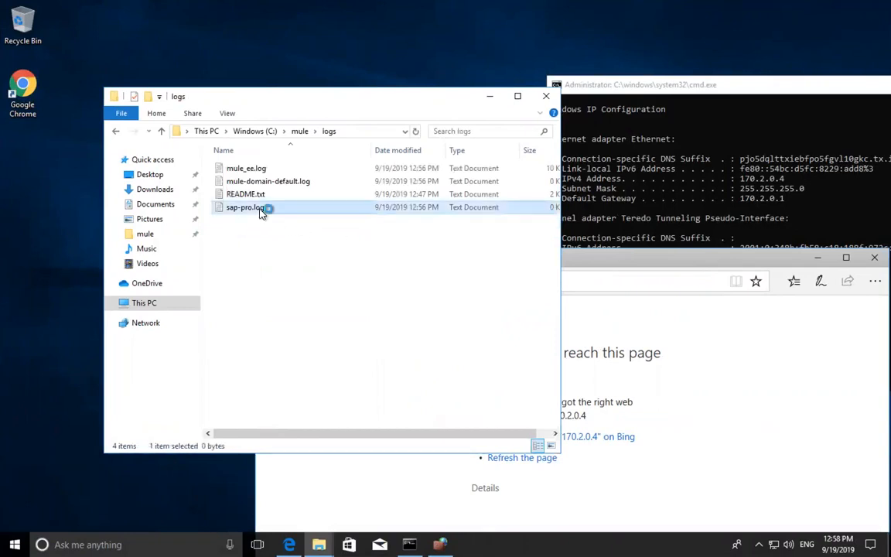
click(411, 304)
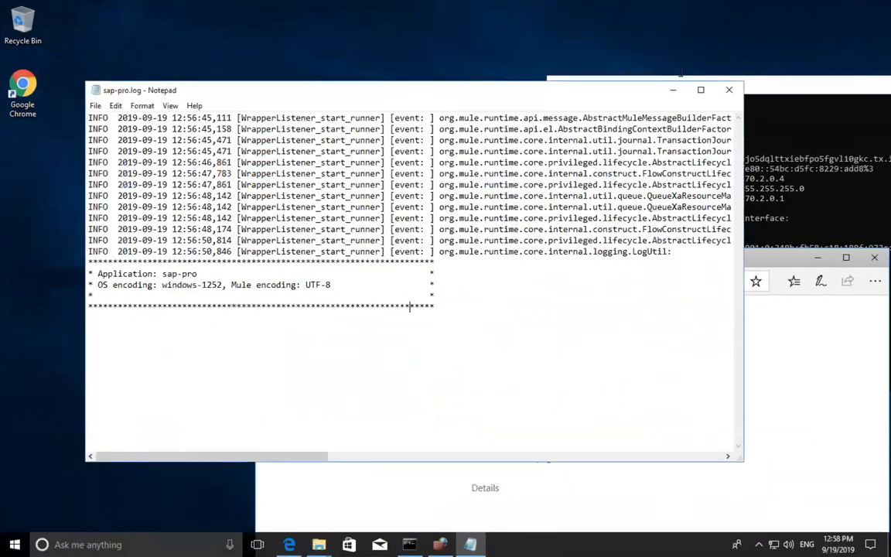
key(super)
click(728, 92)
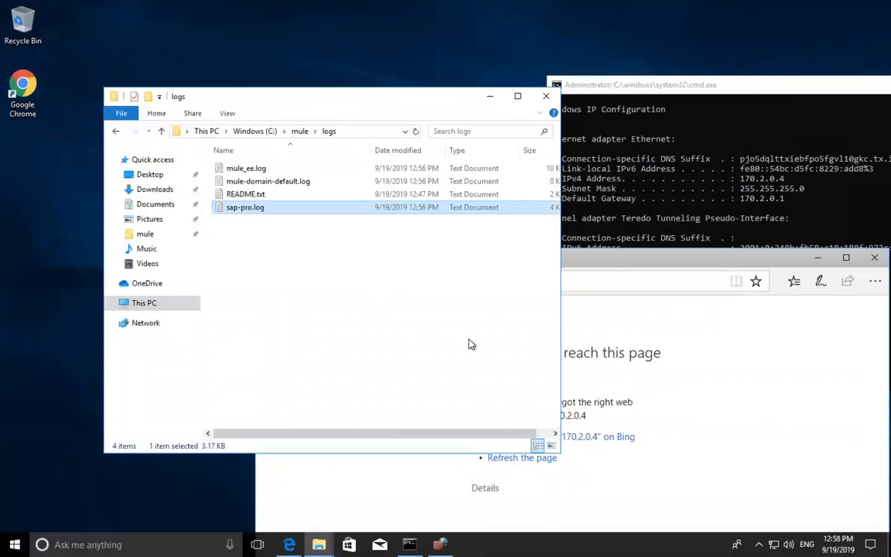
click(654, 323)
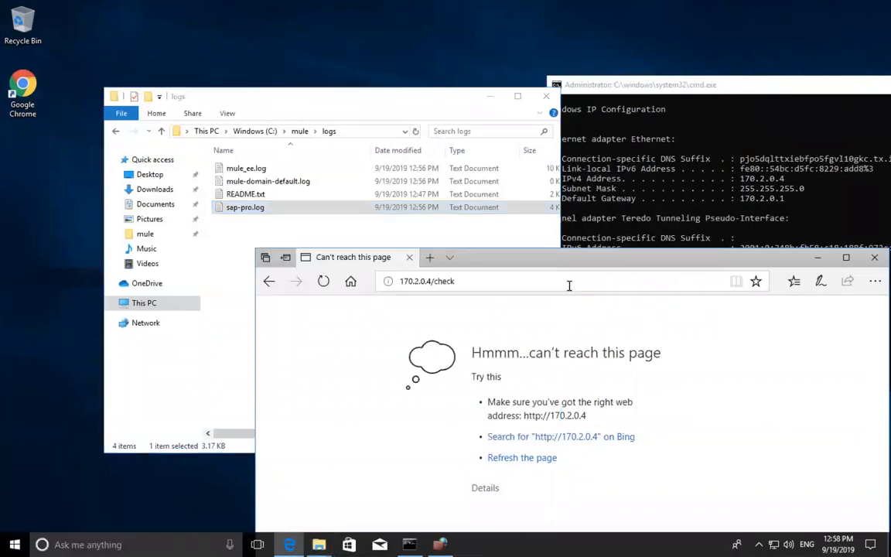
click(568, 286)
key(Home)
text(http)
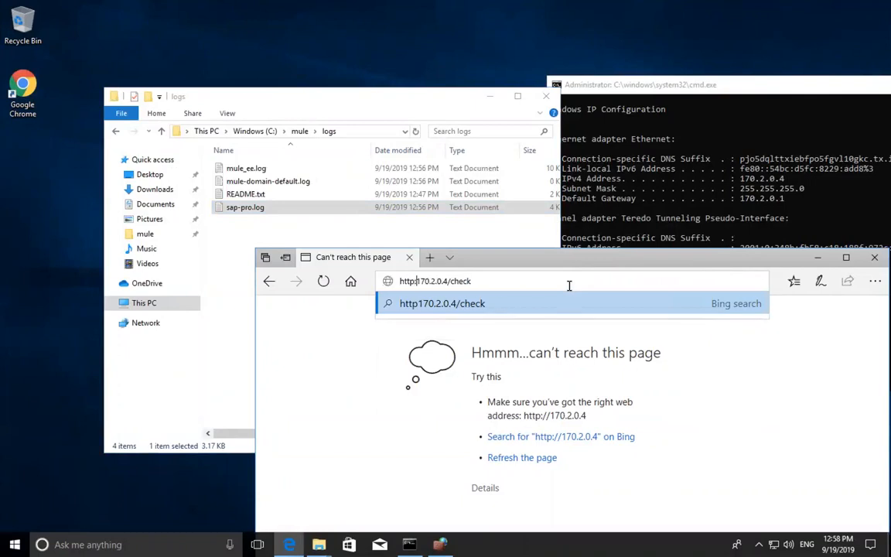
text(://)
key(Return)
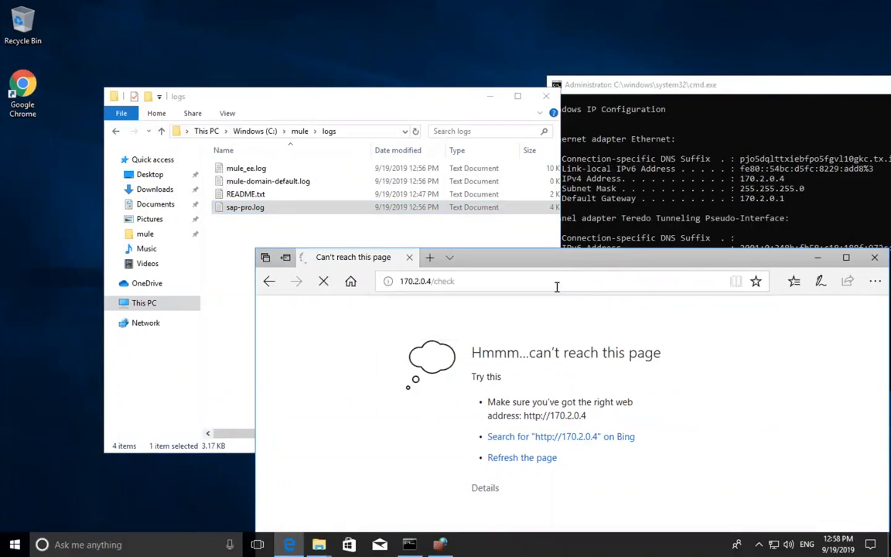
click(556, 286)
key(ctrl+c)
key(BackSpace)
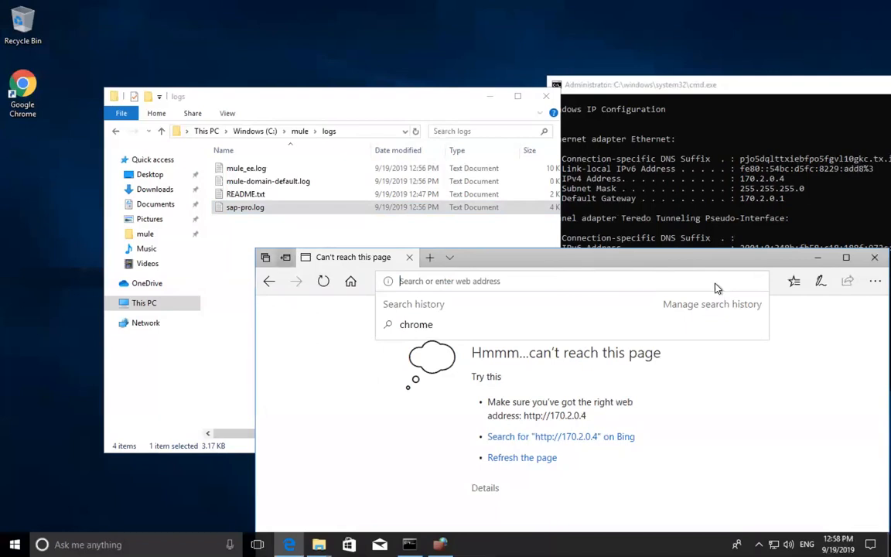
click(871, 260)
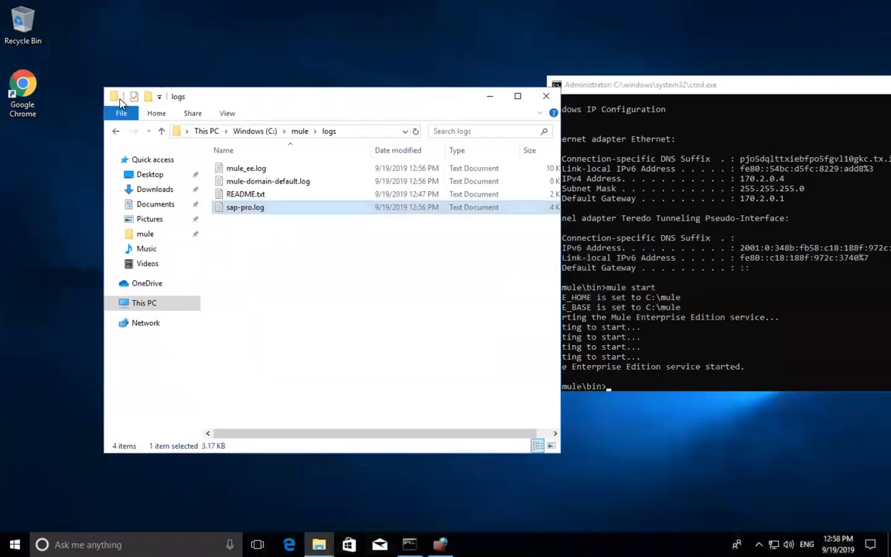
double_click(22, 93)
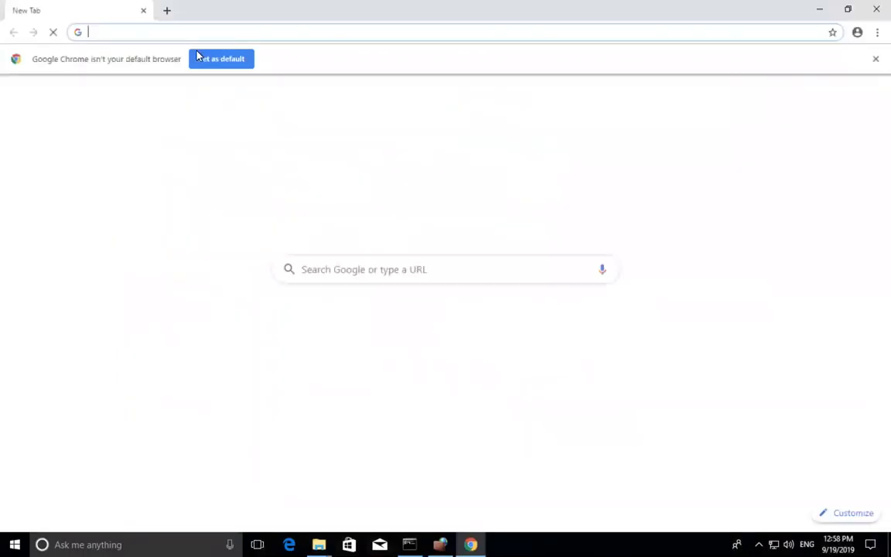
key(ctrl+v)
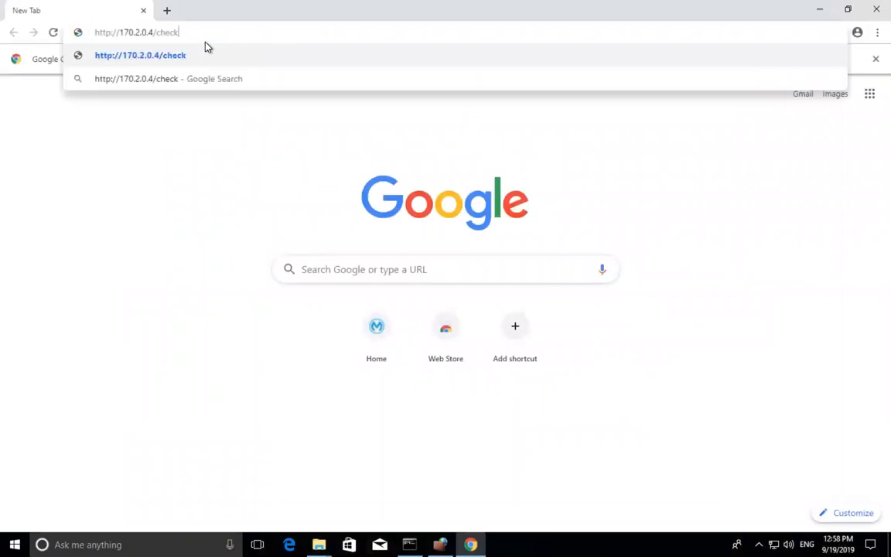
key(Left)
key(Left)
key(Left)
key(Left)
key(Left)
key(Left)
text(:8090)
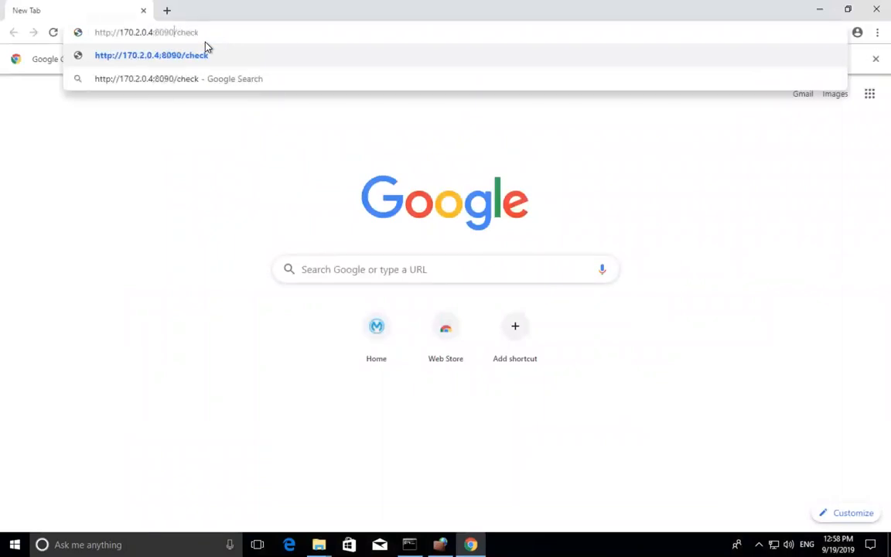
key(Return)
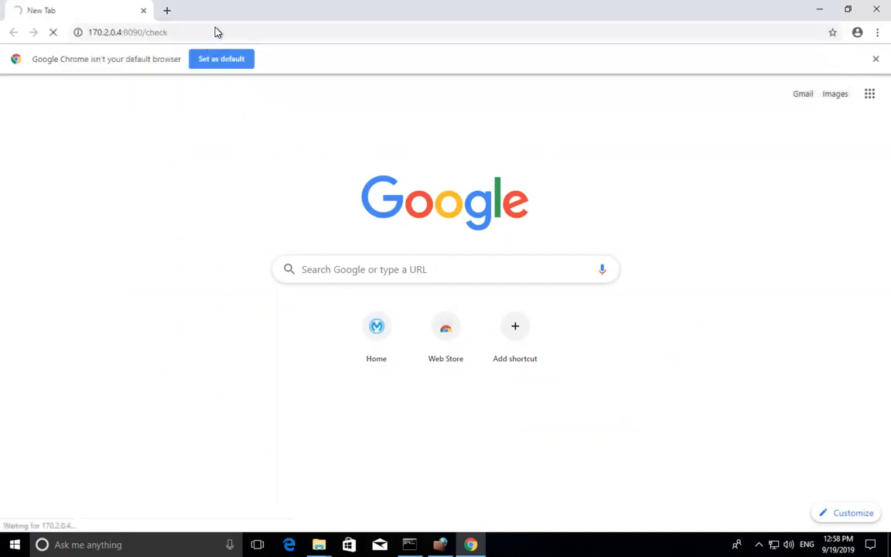
Restore the Chrome window, select the 170.2.0.4:8090/check address, and return to the Mac
double_click(233, 18)
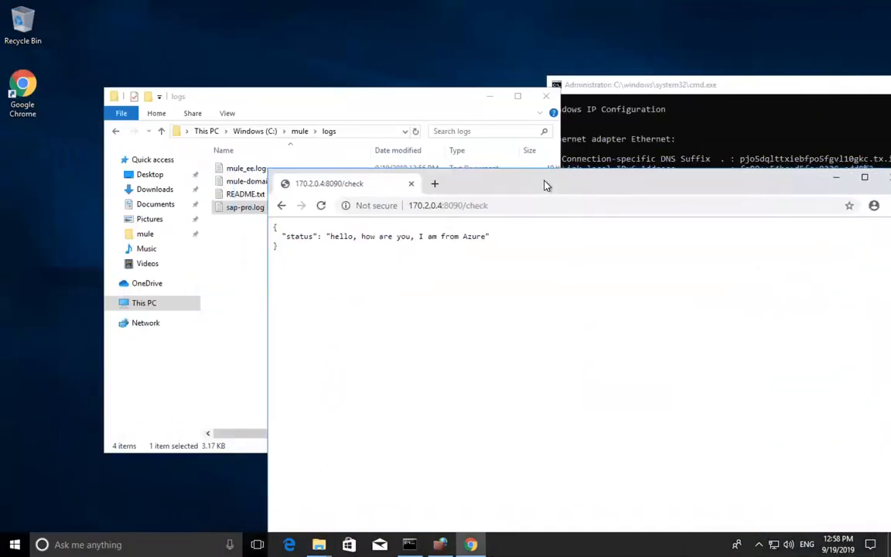
click(508, 201)
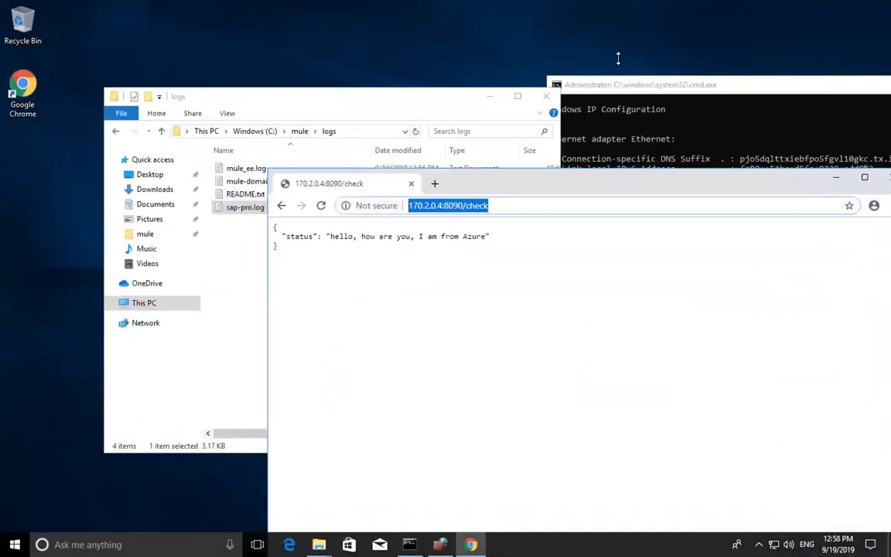
key(ctrl+Left)
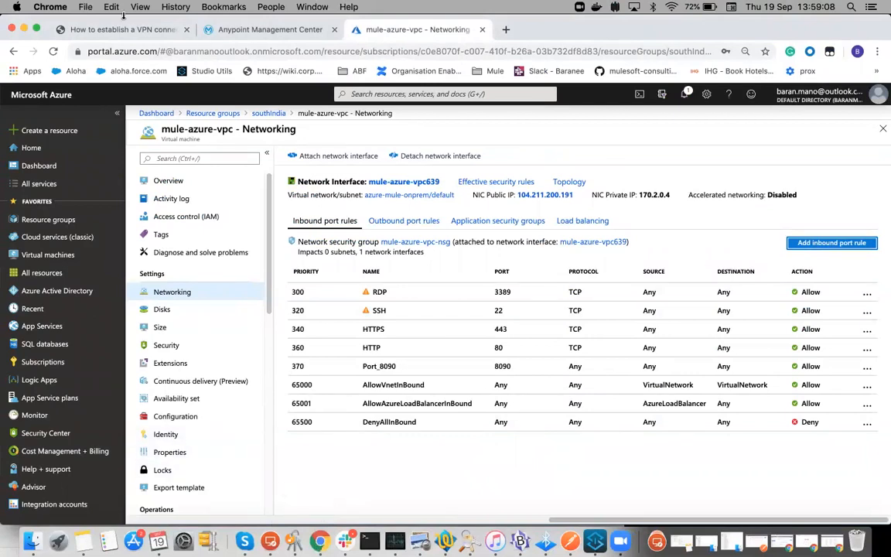
From the Anypoint tab's navigation menu, go to Design Center and open the nre-sftp project
click(237, 31)
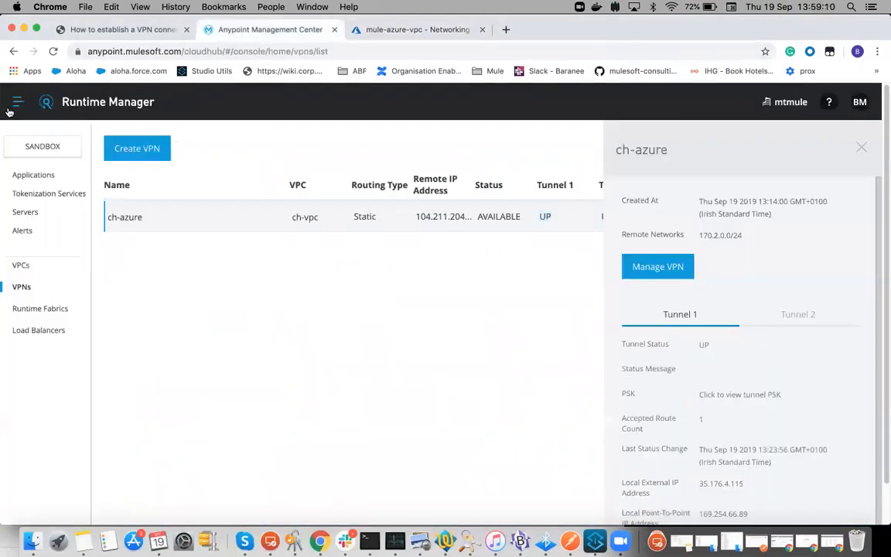
click(16, 102)
click(109, 138)
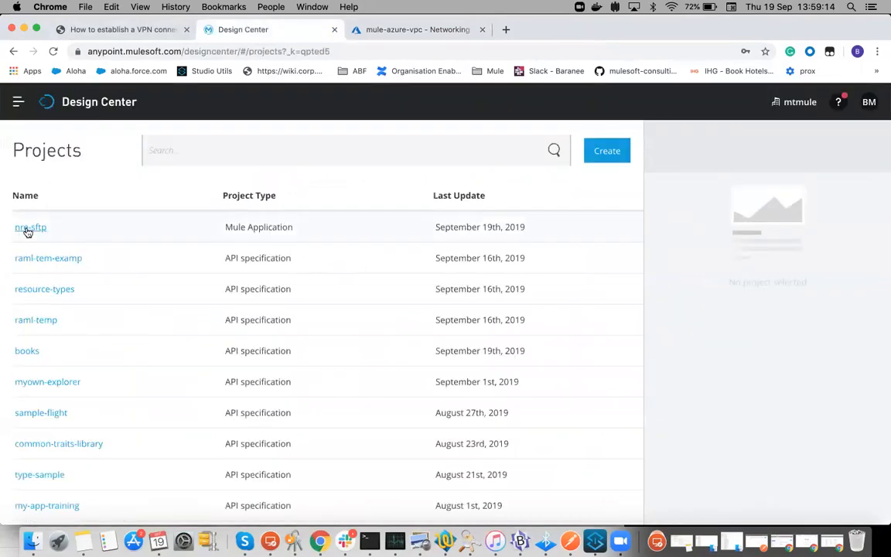
click(28, 230)
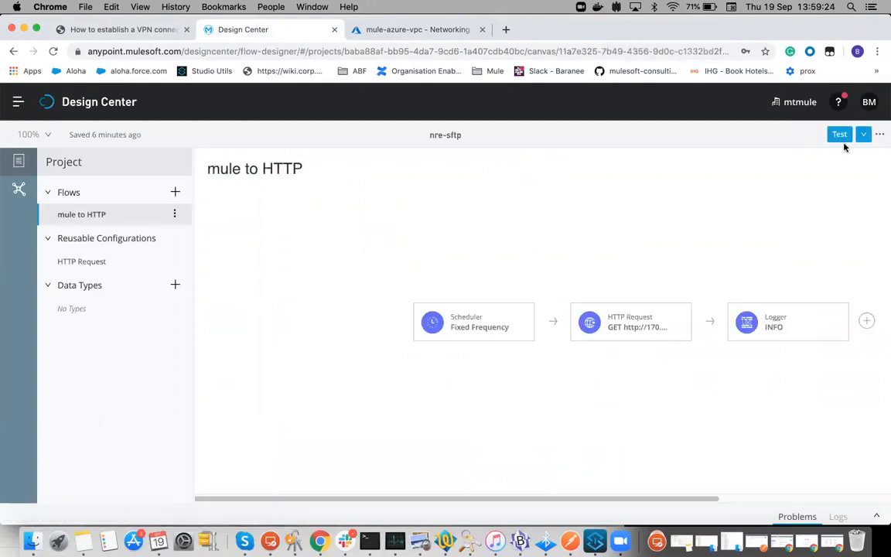
Run a test of the mule to HTTP flow and inspect the HTTP Request step
click(841, 136)
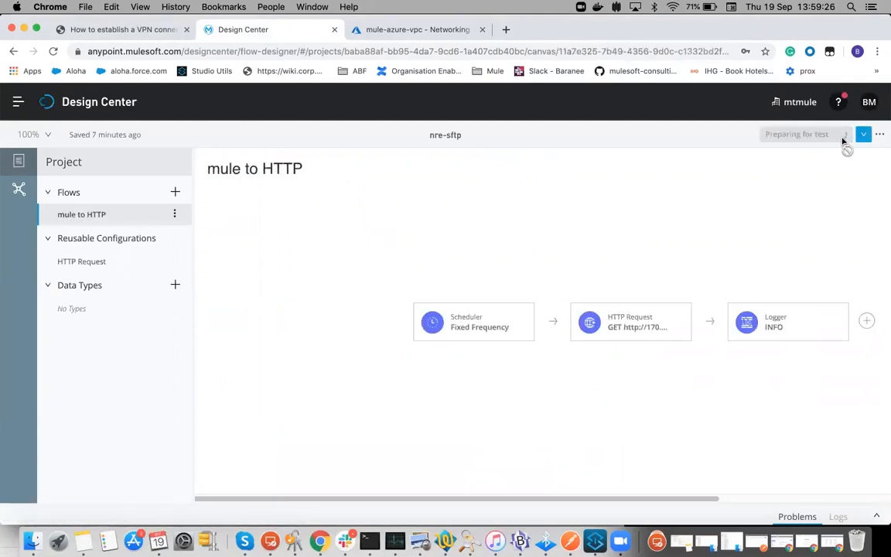
click(648, 323)
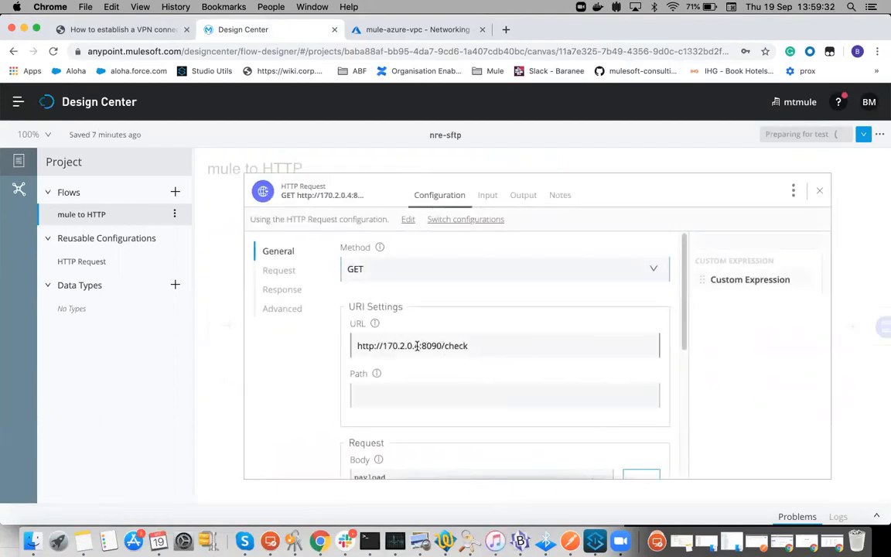
click(822, 189)
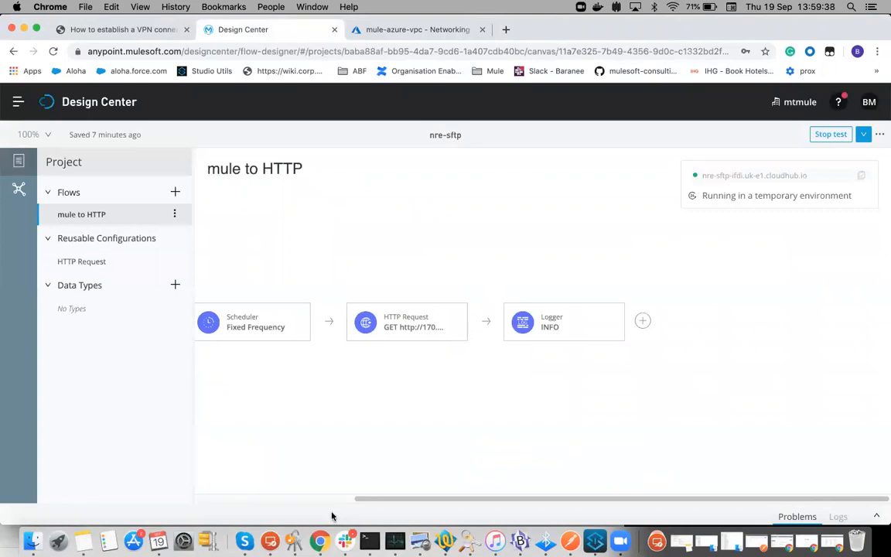
drag(378, 503, 313, 499)
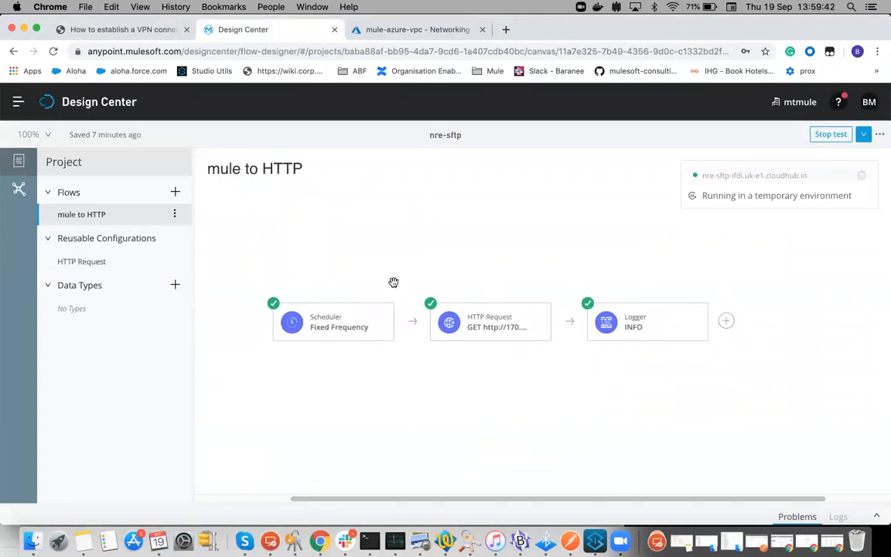
Check the HTTP Request output payload "hello, how are you, I am from Azure" across history runs
click(495, 320)
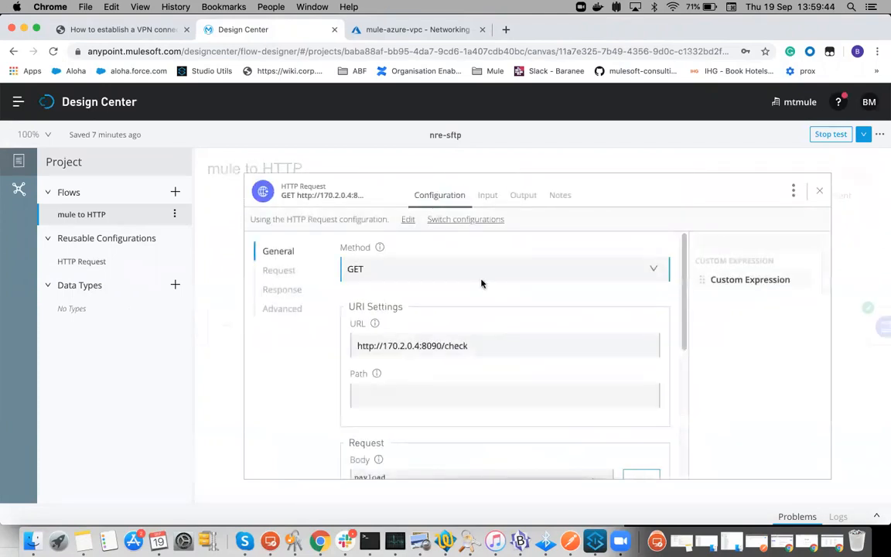
click(523, 195)
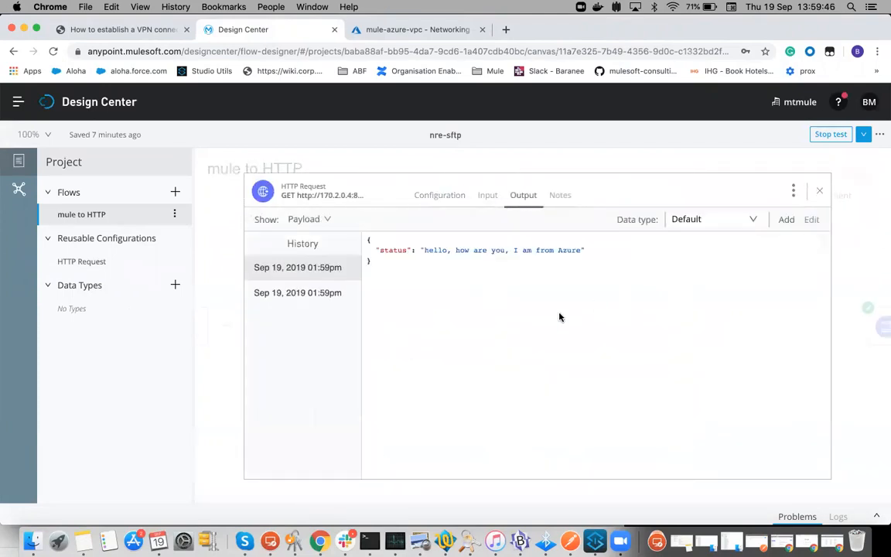
drag(370, 261, 363, 242)
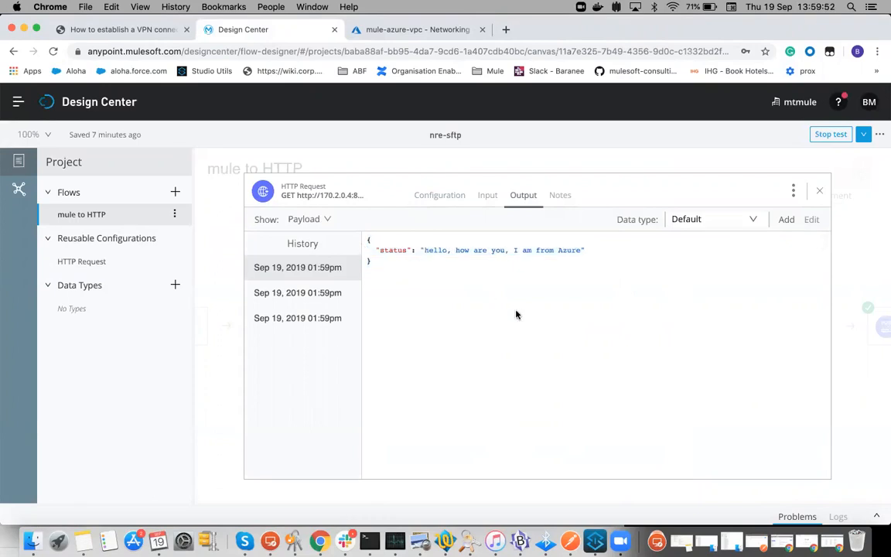
click(333, 297)
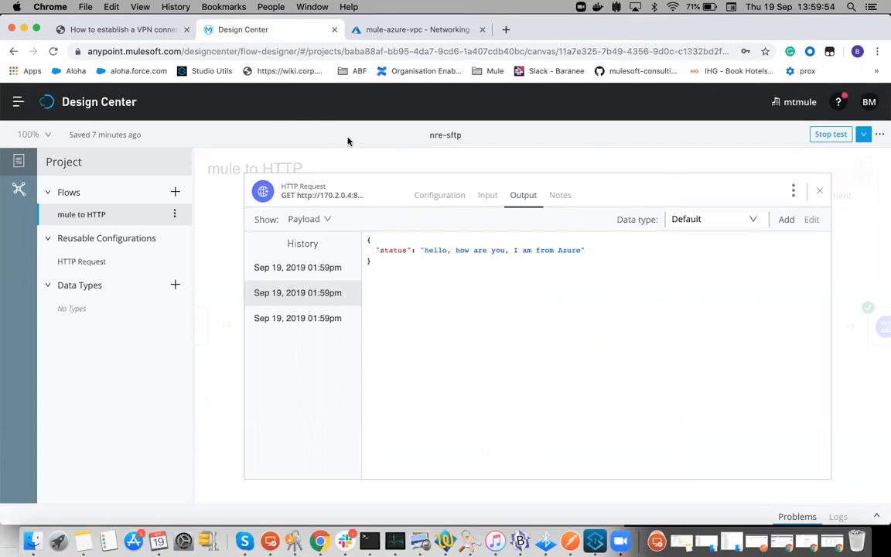